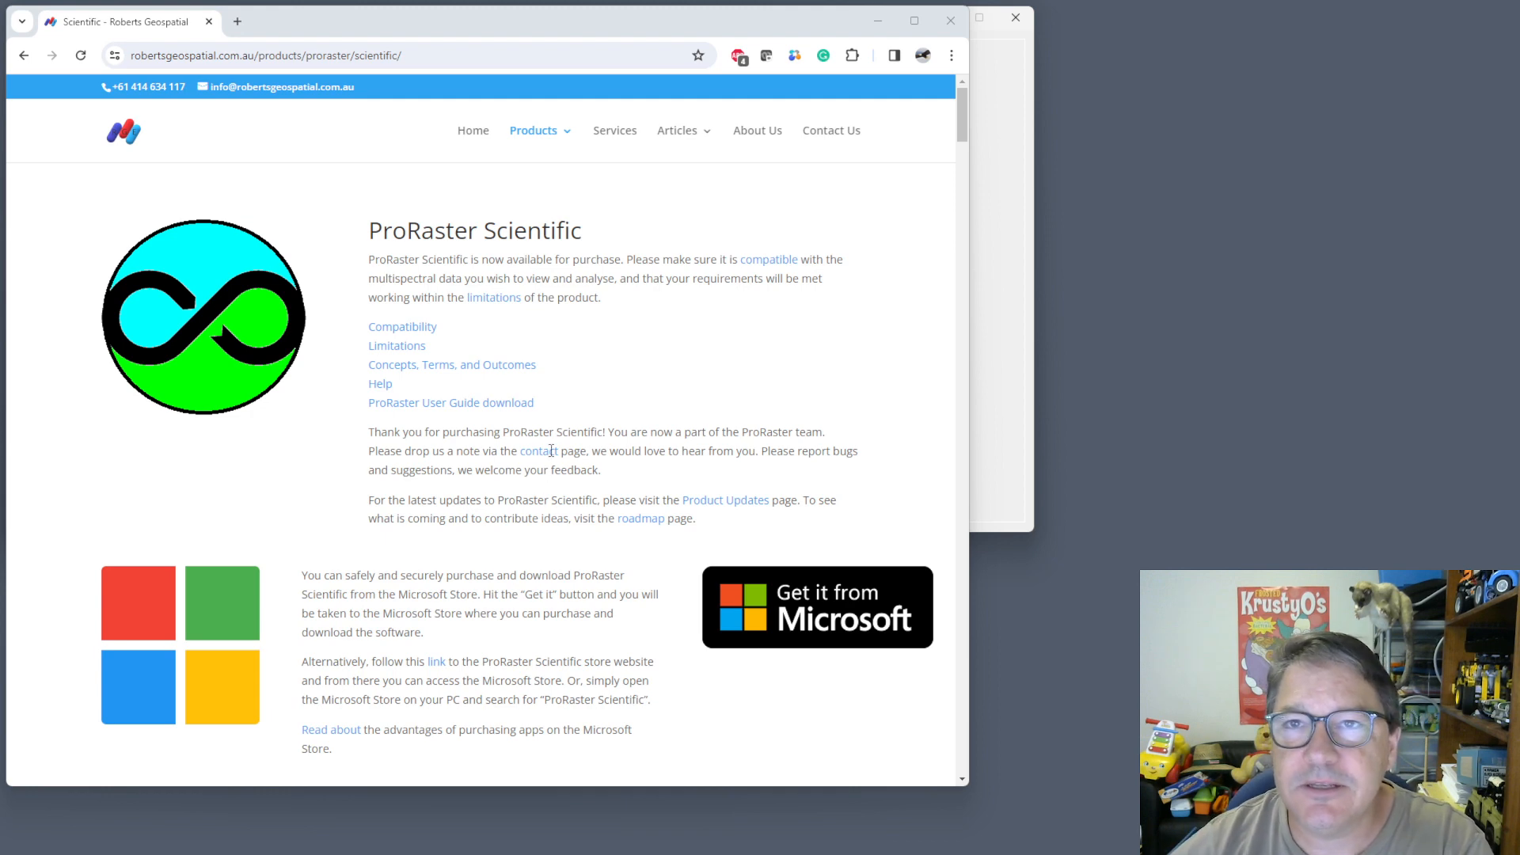
- Minimize the browser, bring up the DemoClip folder in File Explorer and select all eight gebco_2023 TIF tiles
left_click(879, 22)
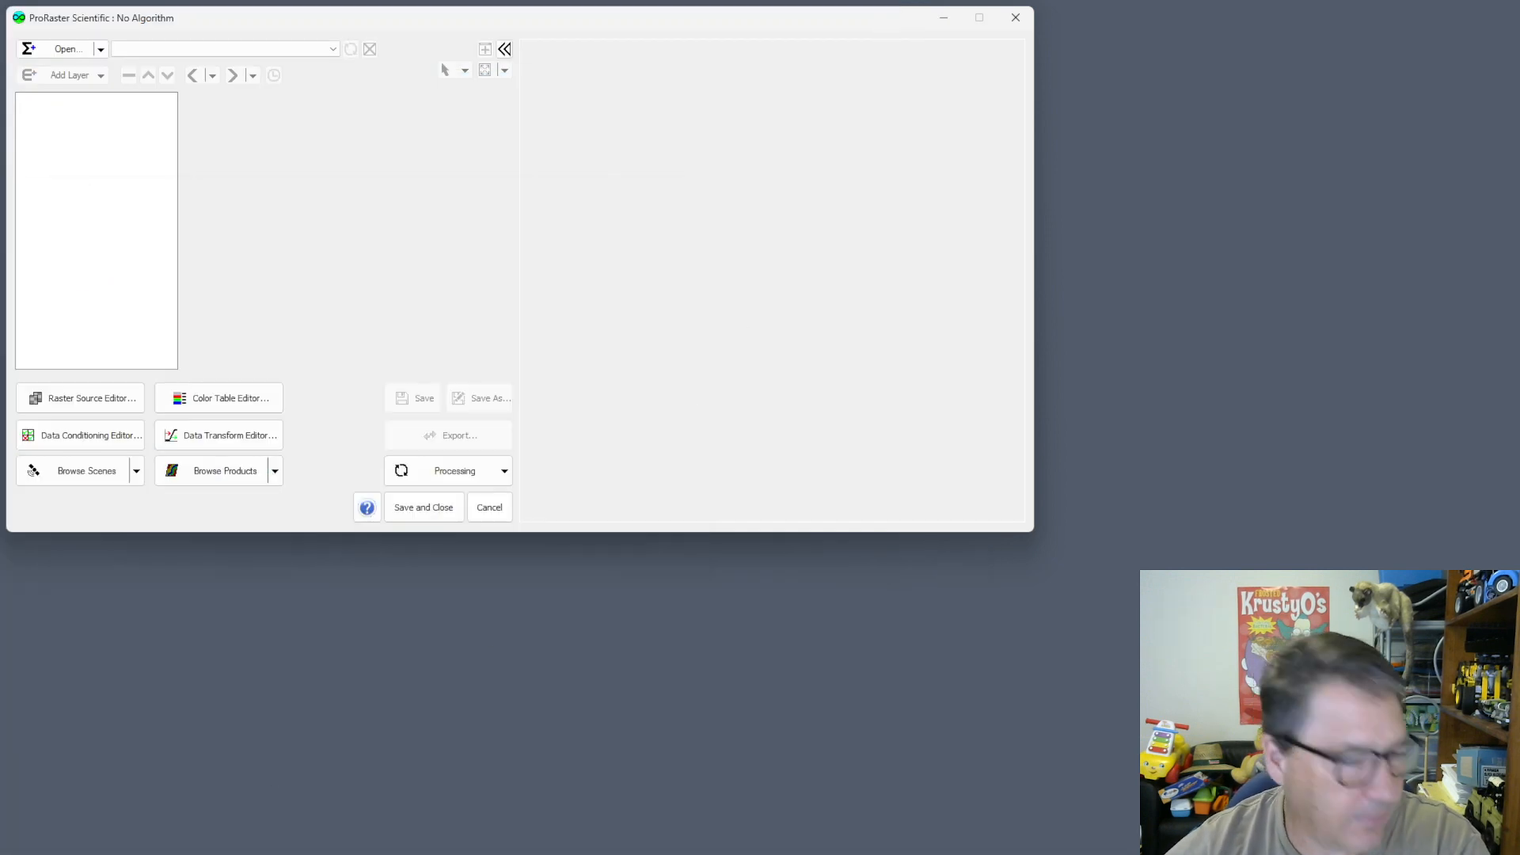
key("alt+Tab")
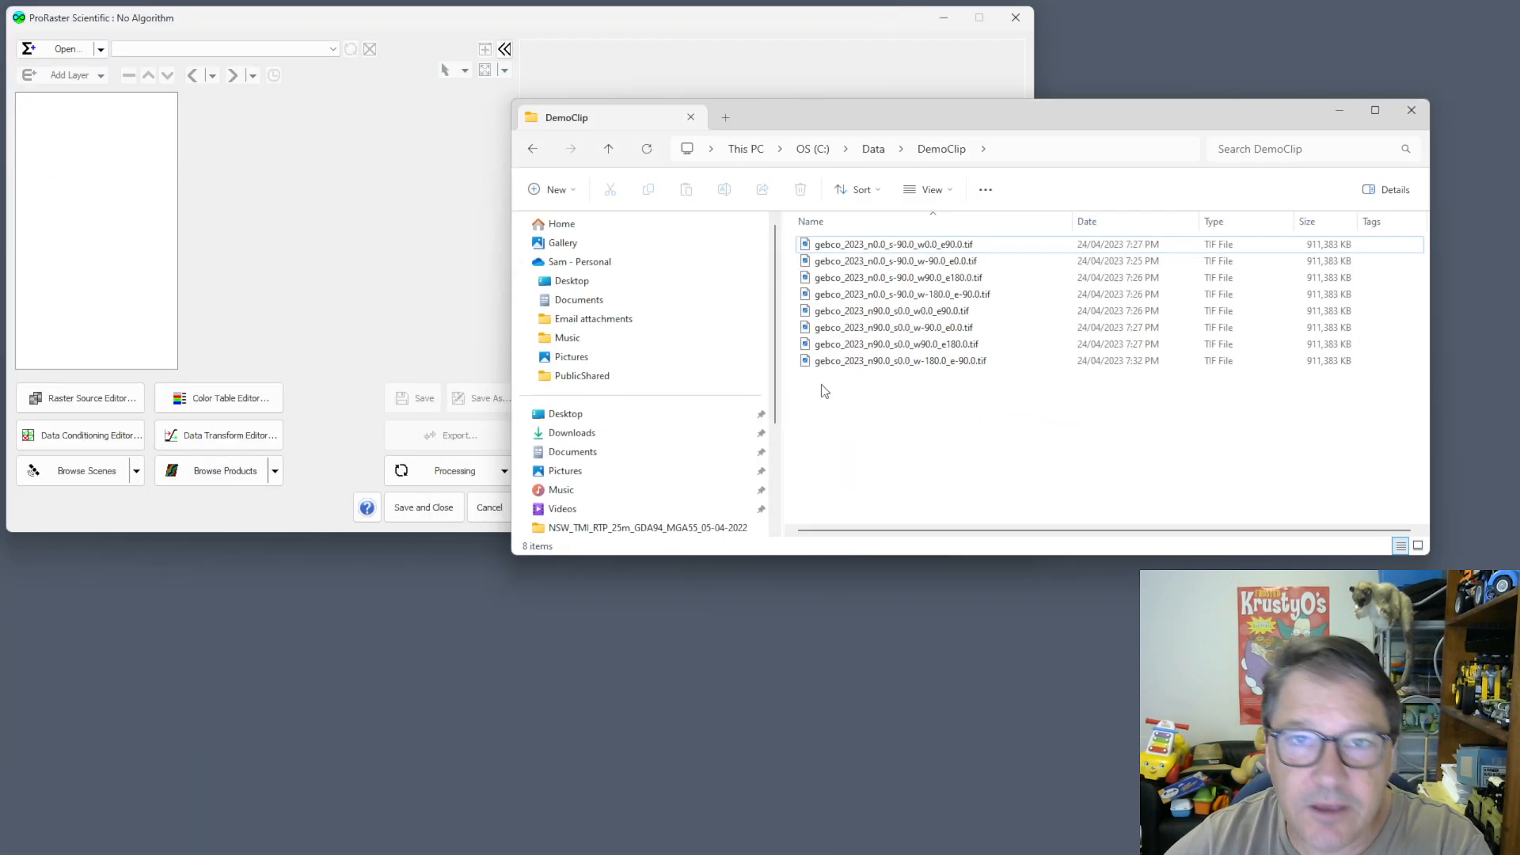
left_click_drag(983, 117, 1052, 184)
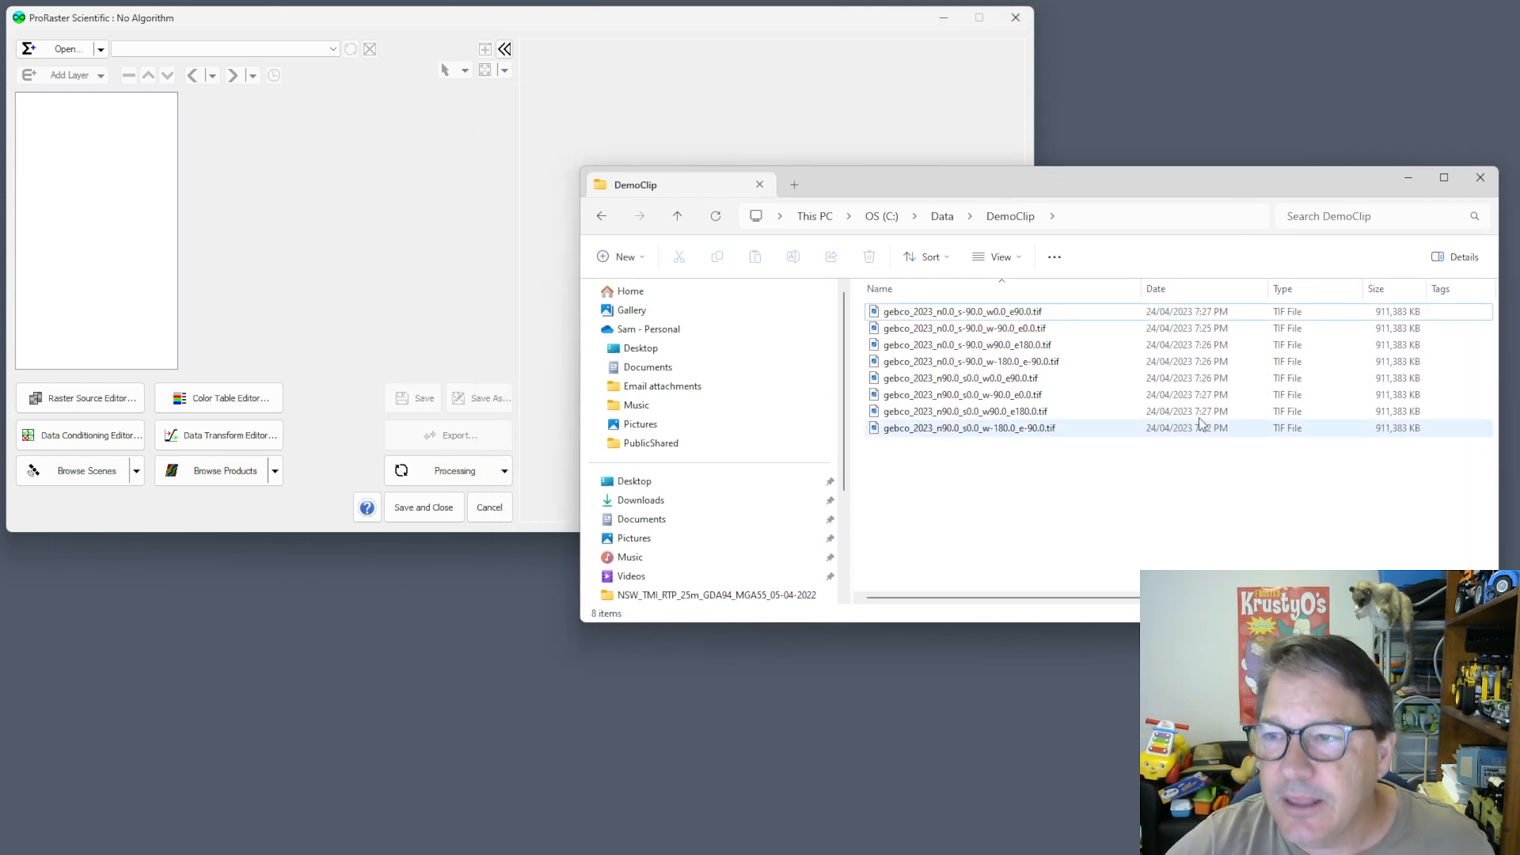
left_click(1044, 313)
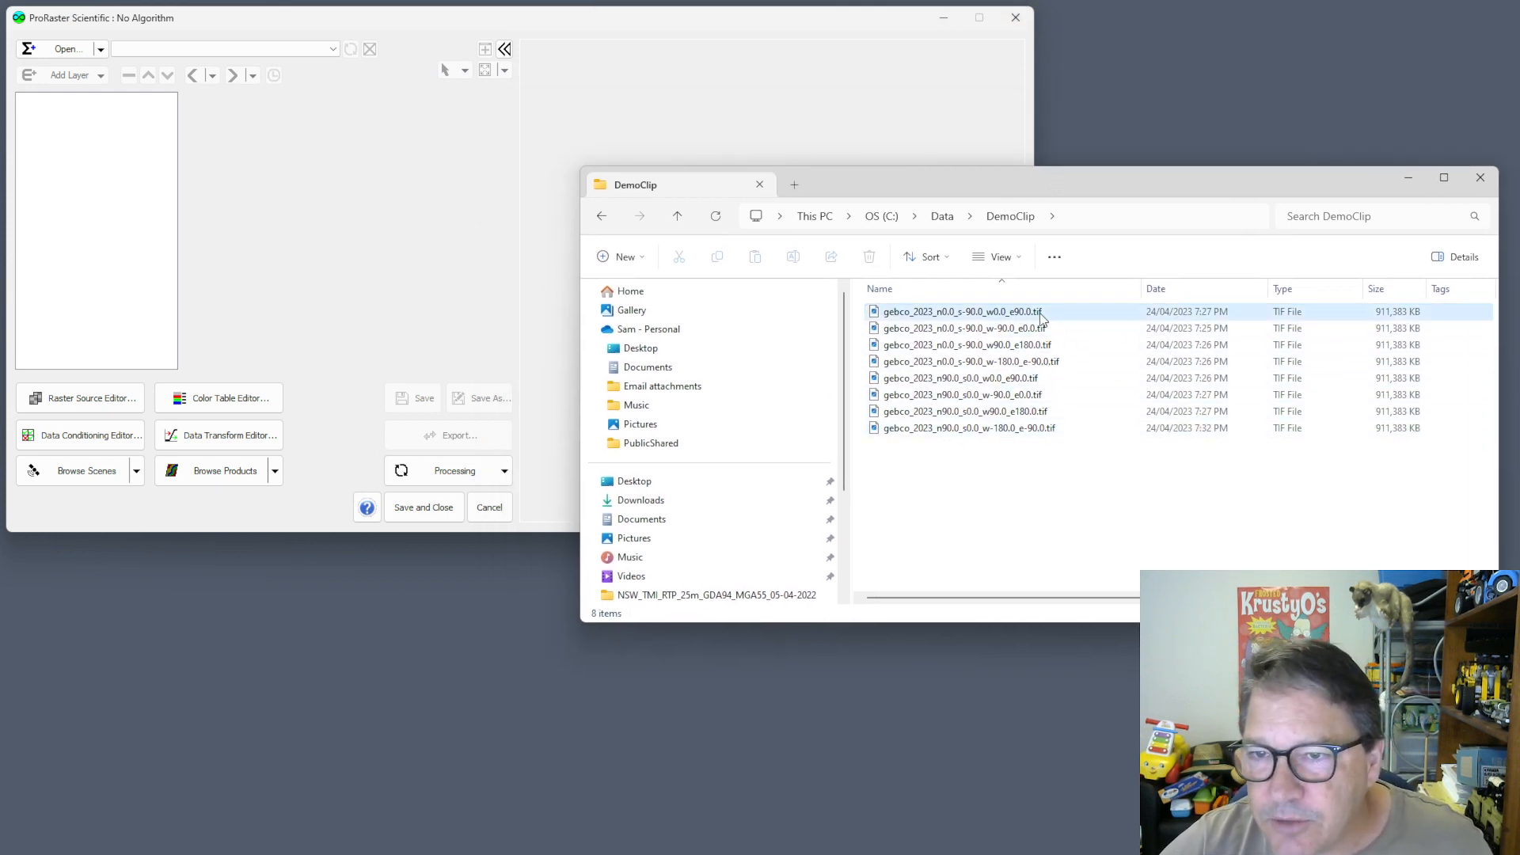
left_click(1034, 427, "shift")
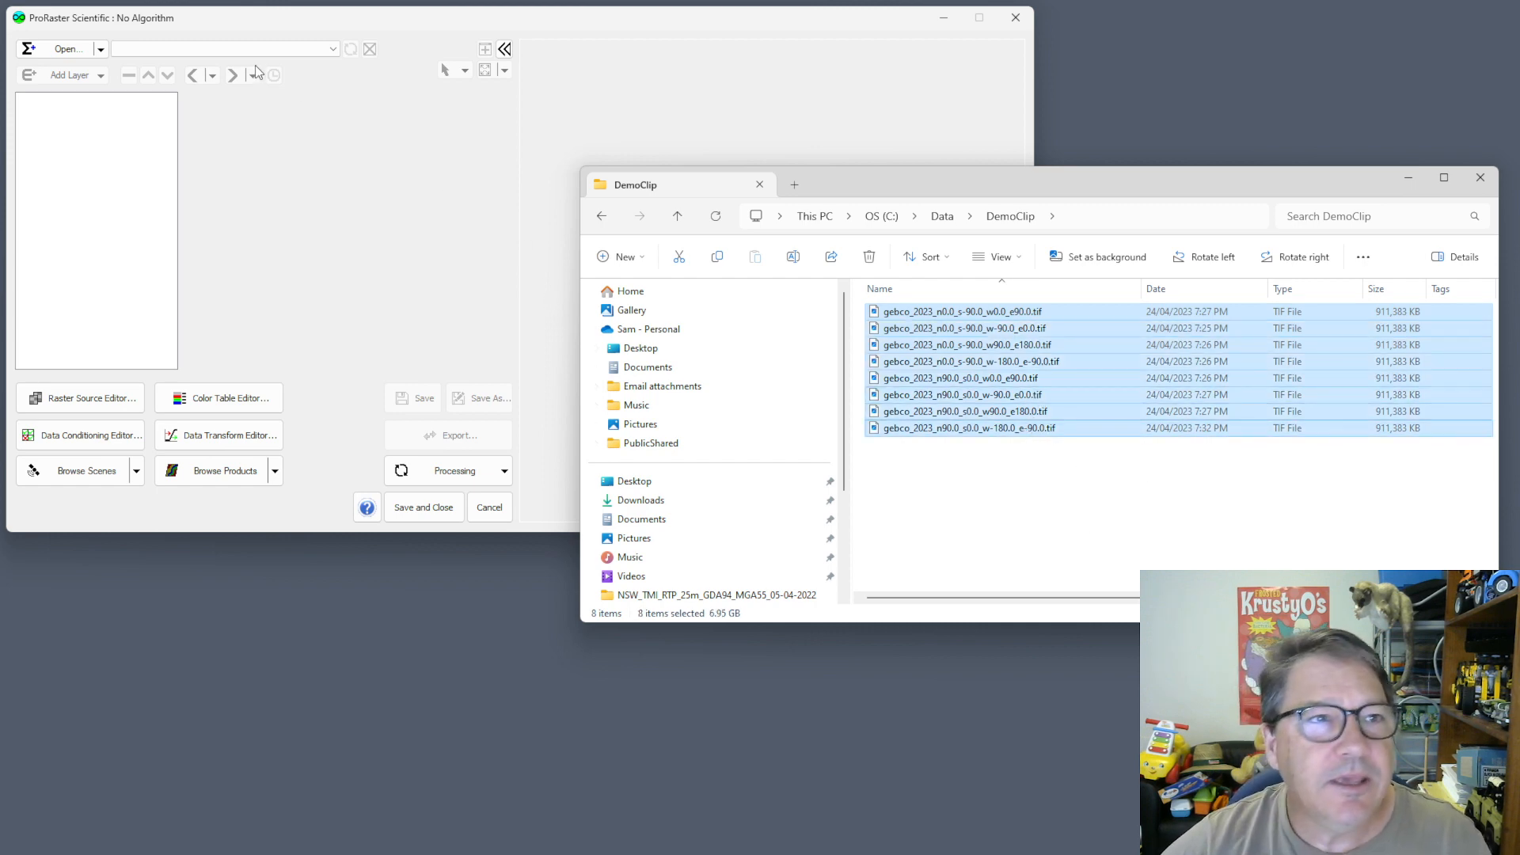
- Create a new raster source named "Gebco 2023 Tiles" in the Raster Source Editor
left_click(111, 396)
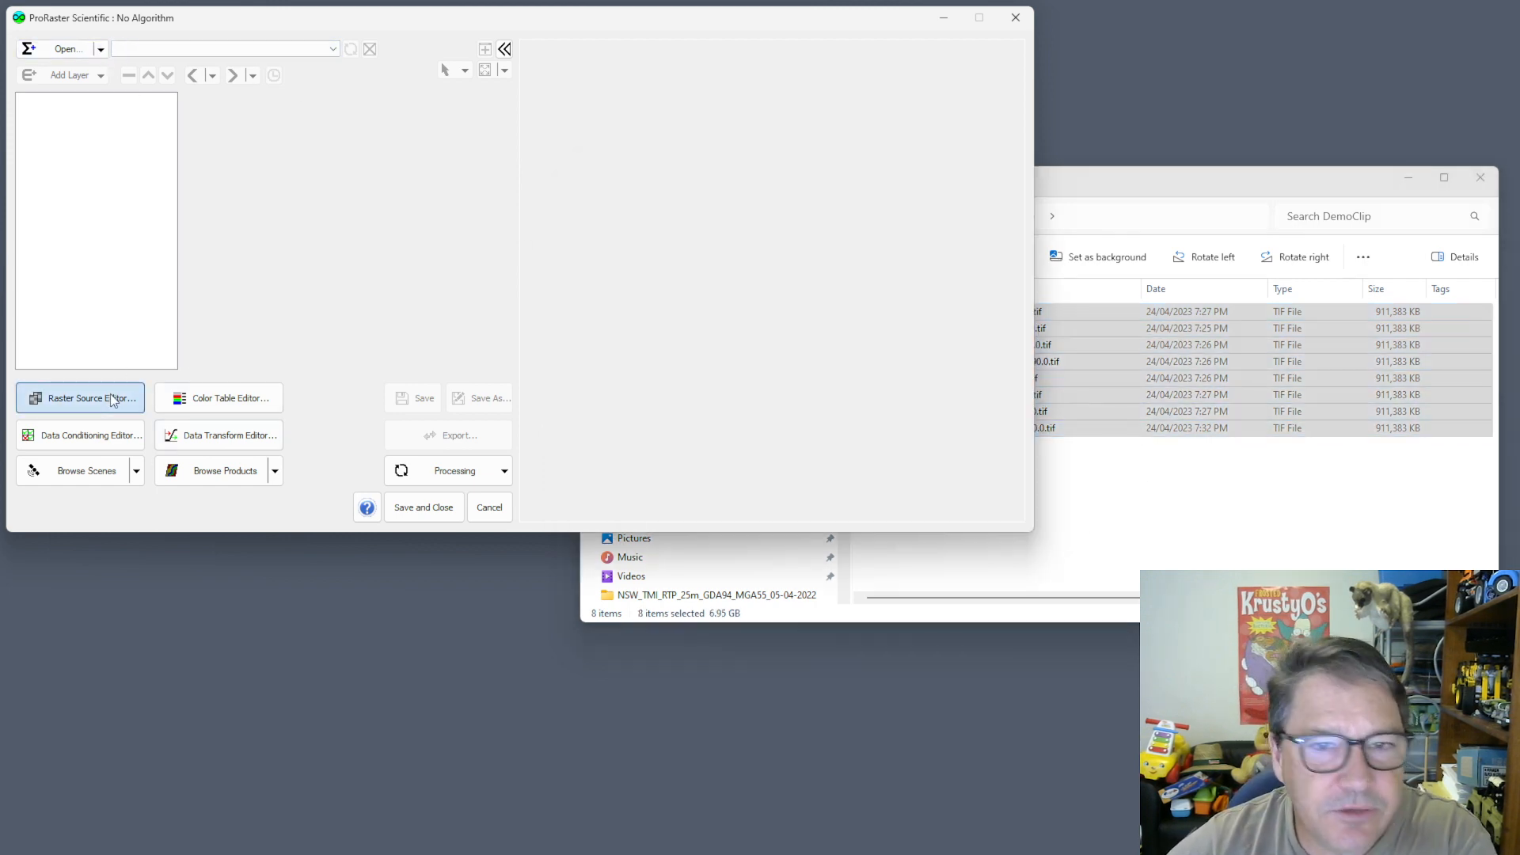
left_click(111, 398)
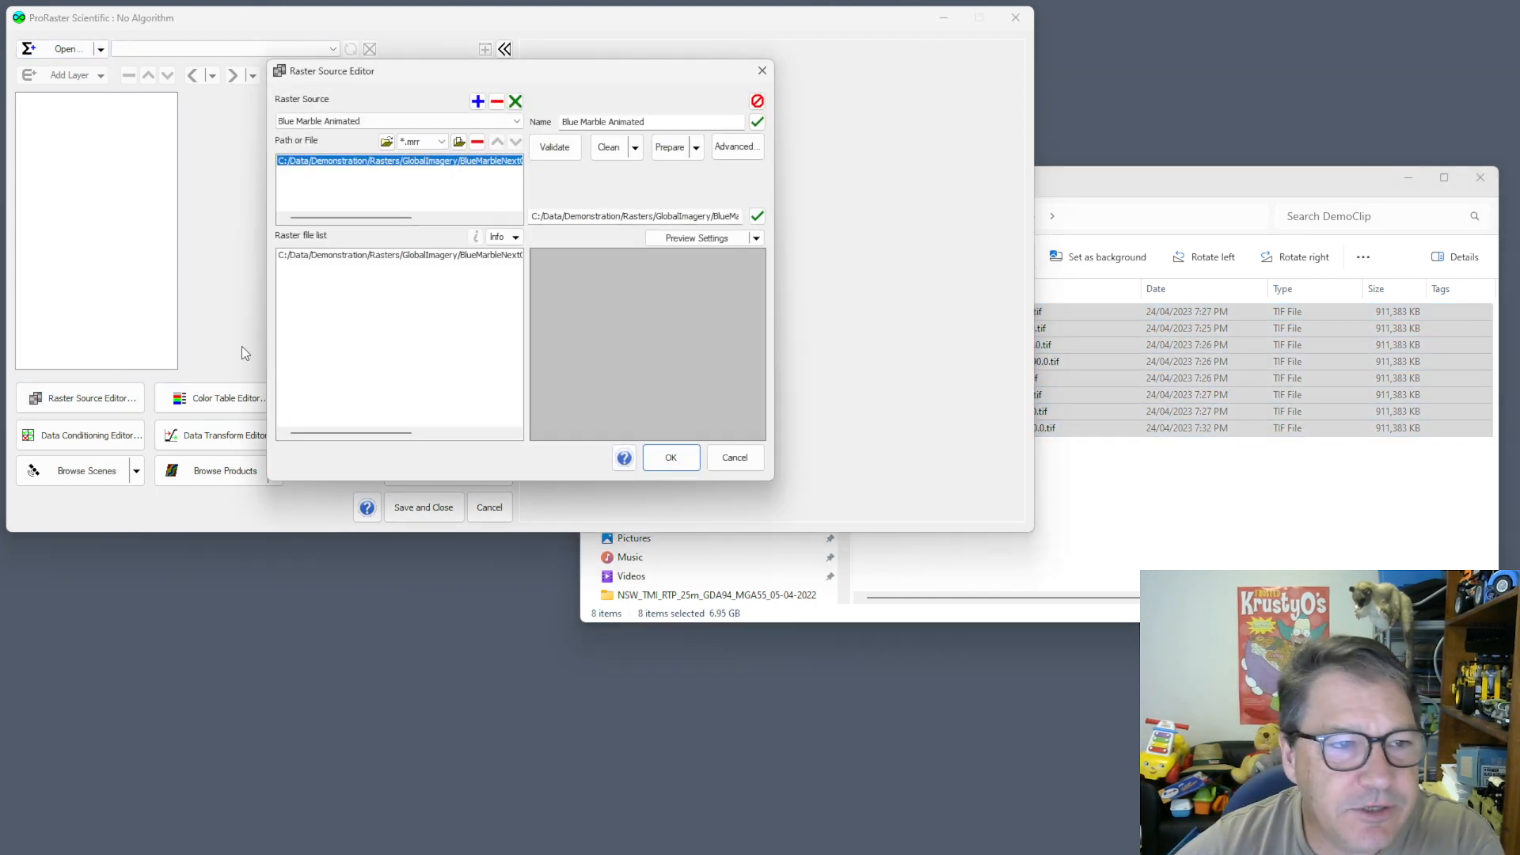
left_click(477, 101)
left_click_drag(630, 122, 554, 121)
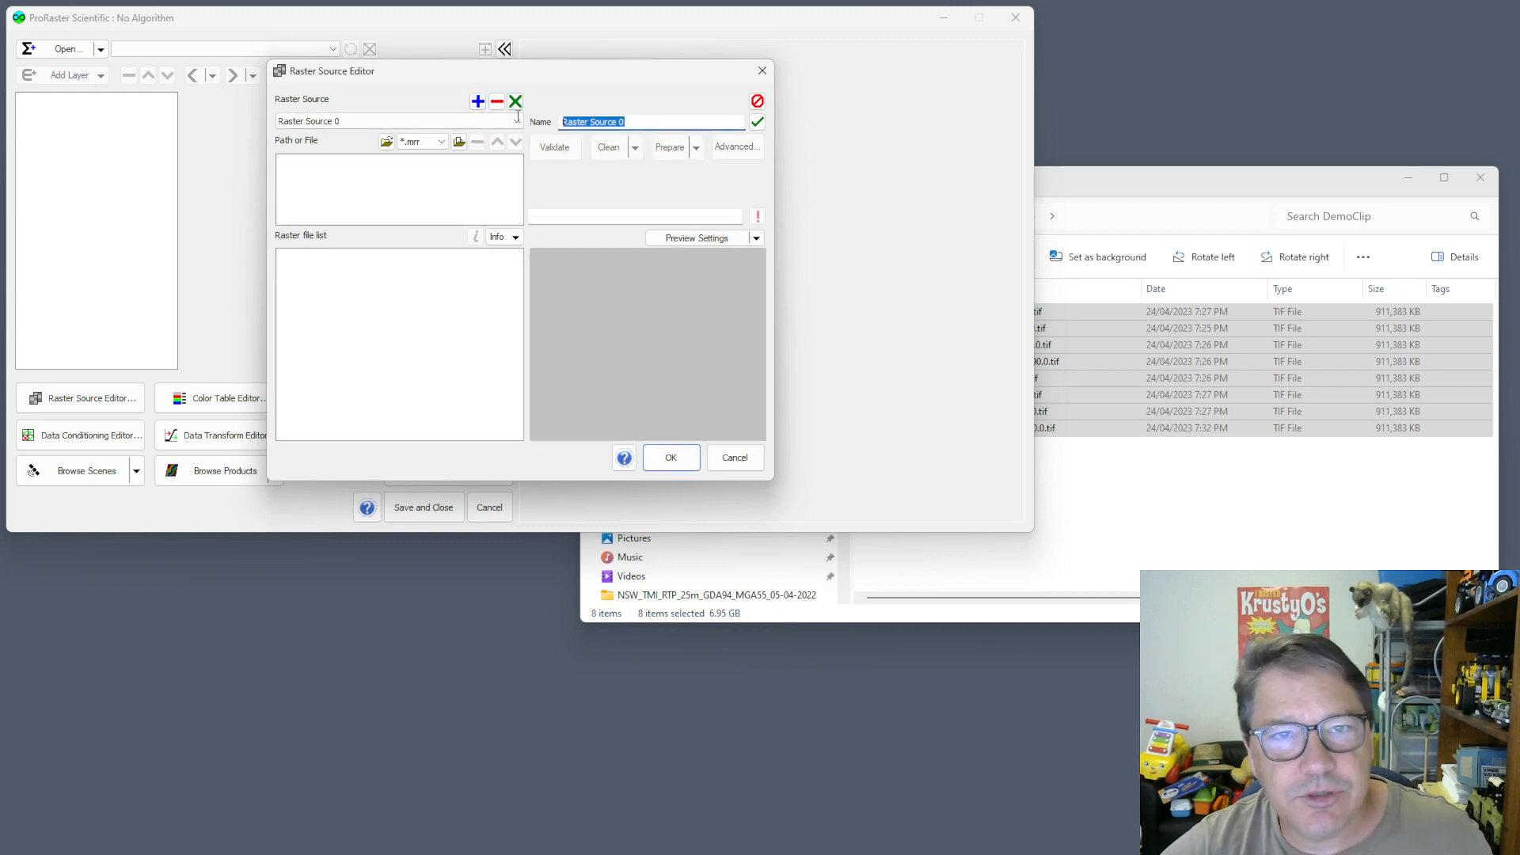
type("Gebco 2023 Tiles")
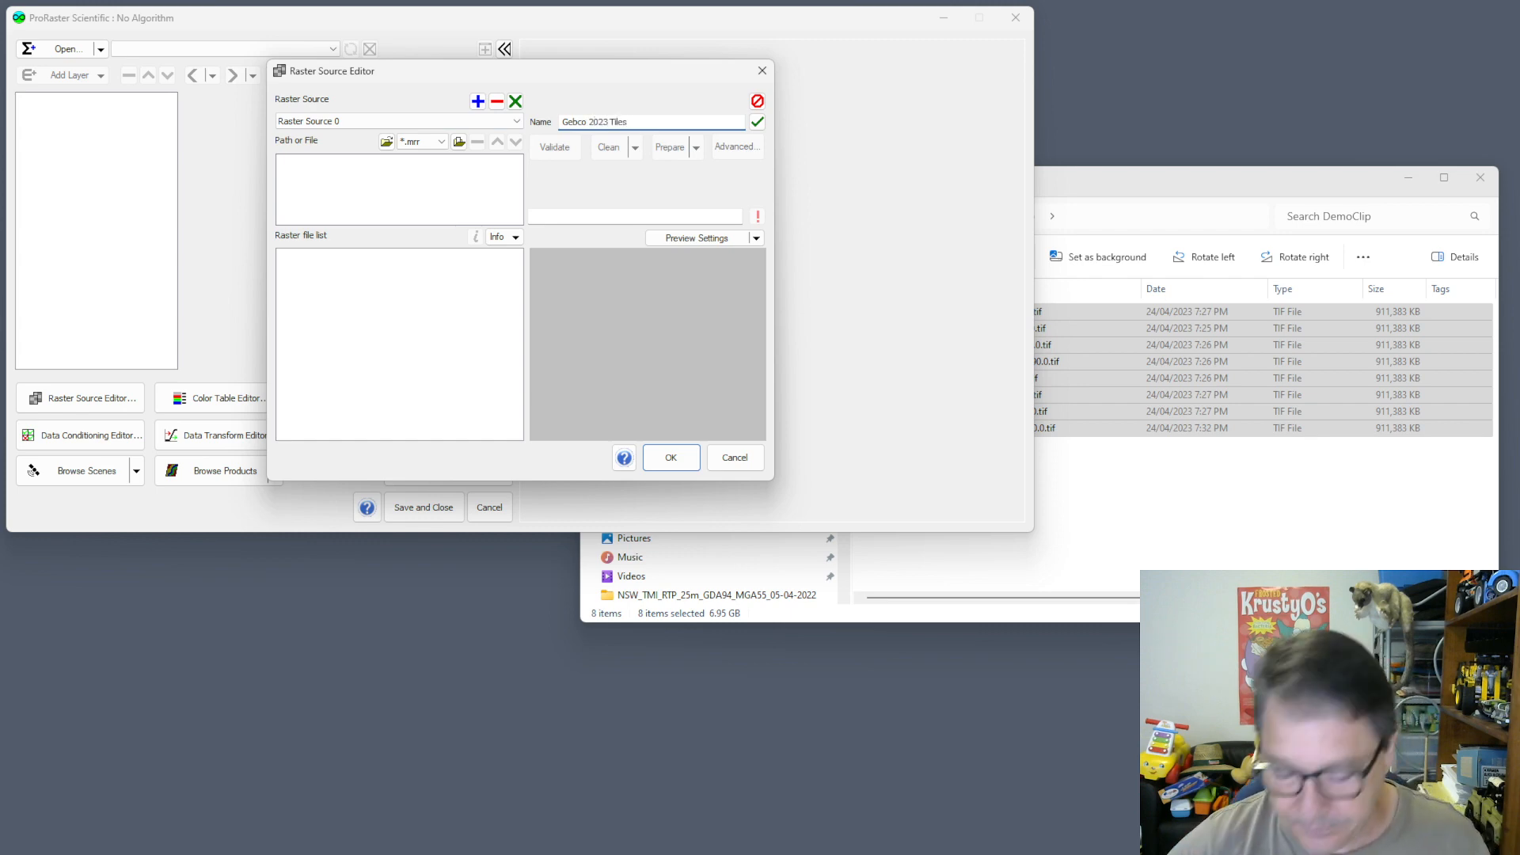
key("Return")
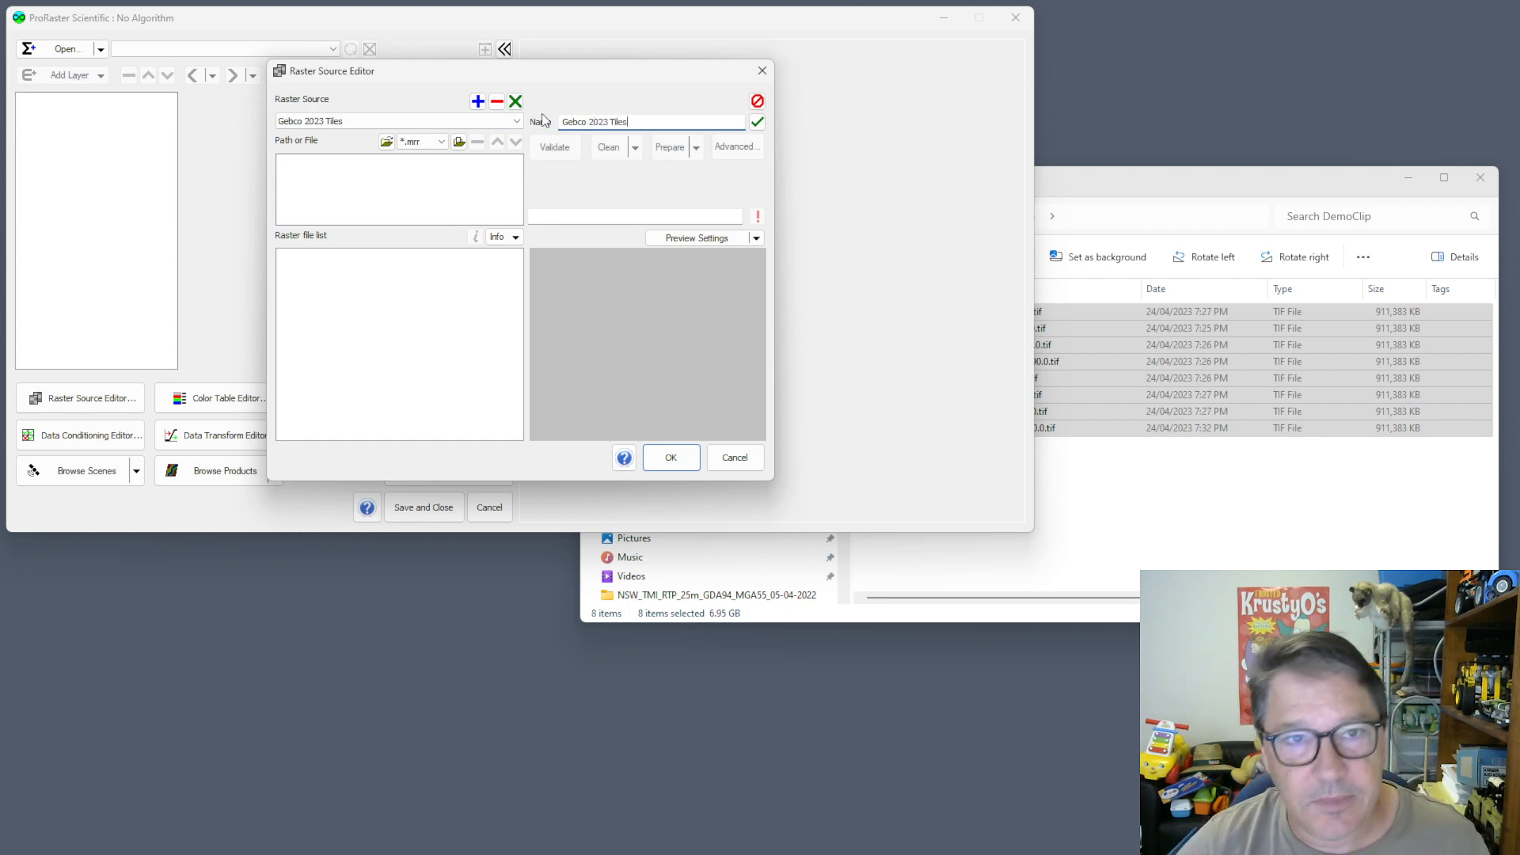
- Add the eight selected GEBCO TIF tiles from DemoClip to the Gebco 2023 Tiles source and run Prepare on them
left_click(1142, 182)
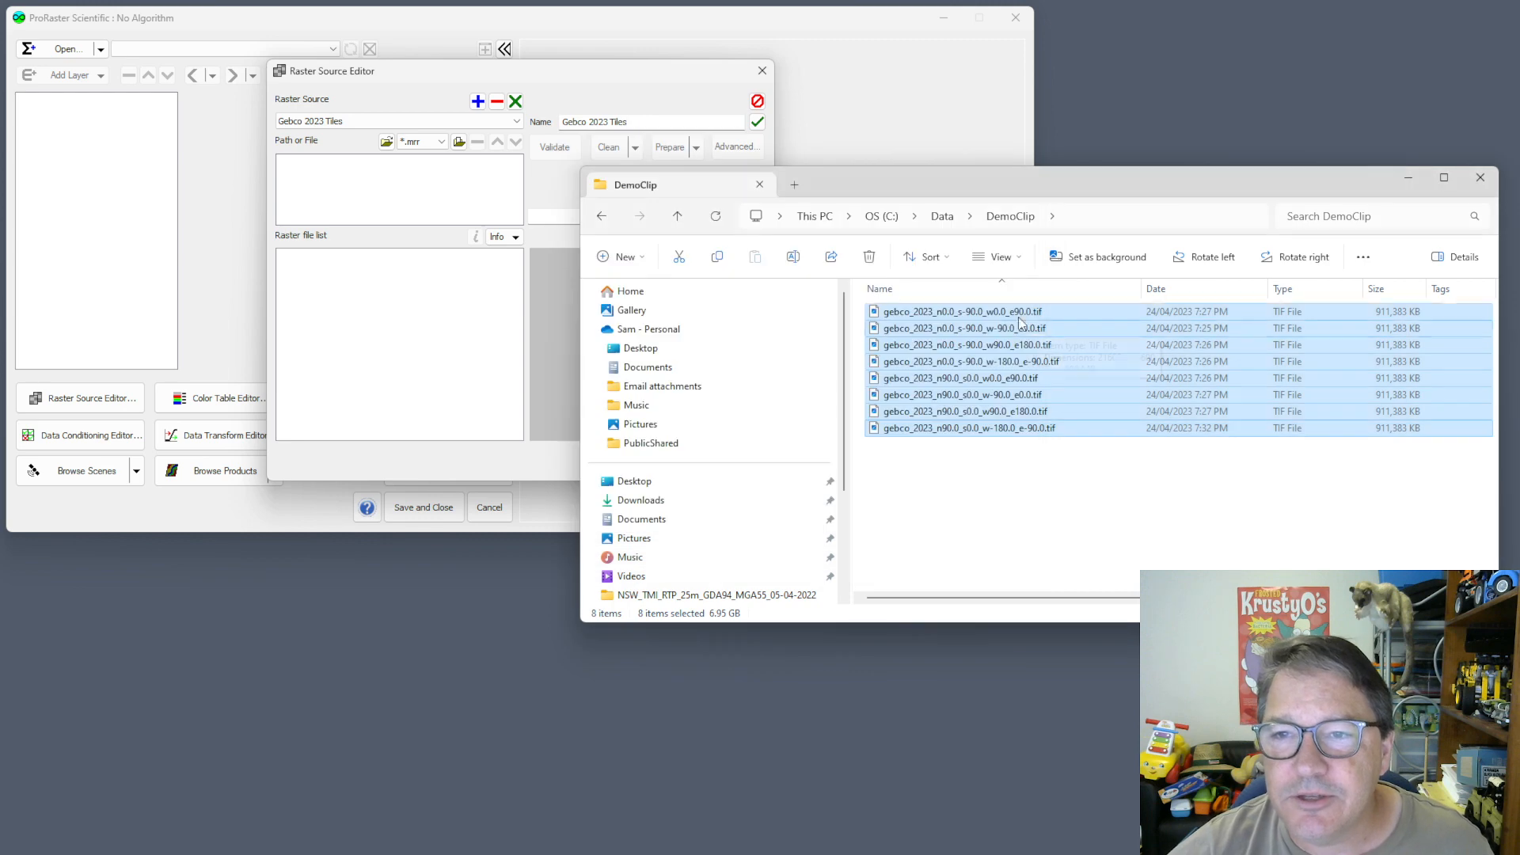
left_click_drag(1005, 314, 367, 311)
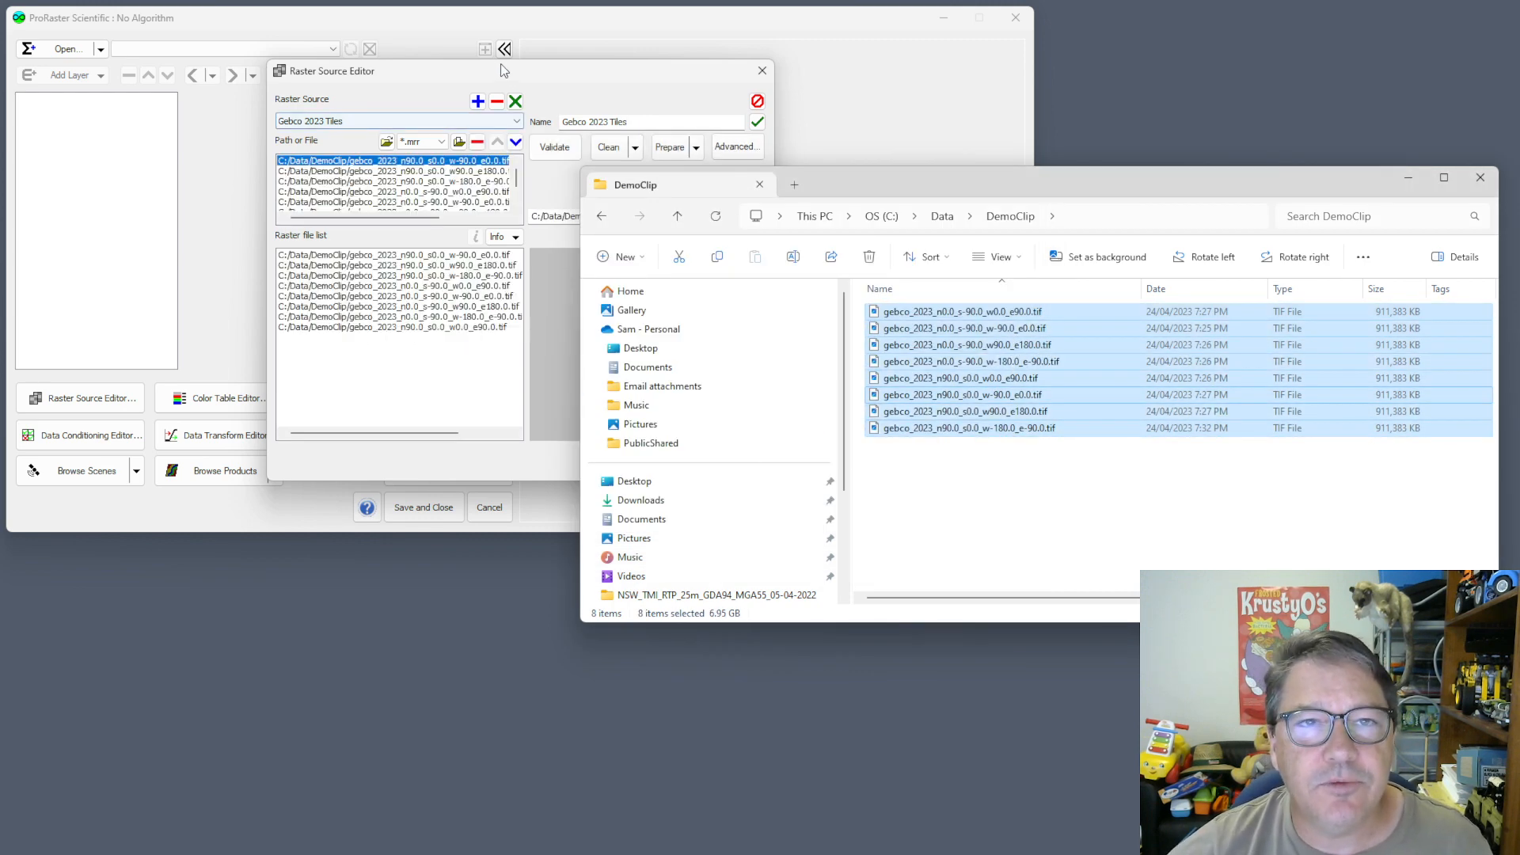
left_click(497, 65)
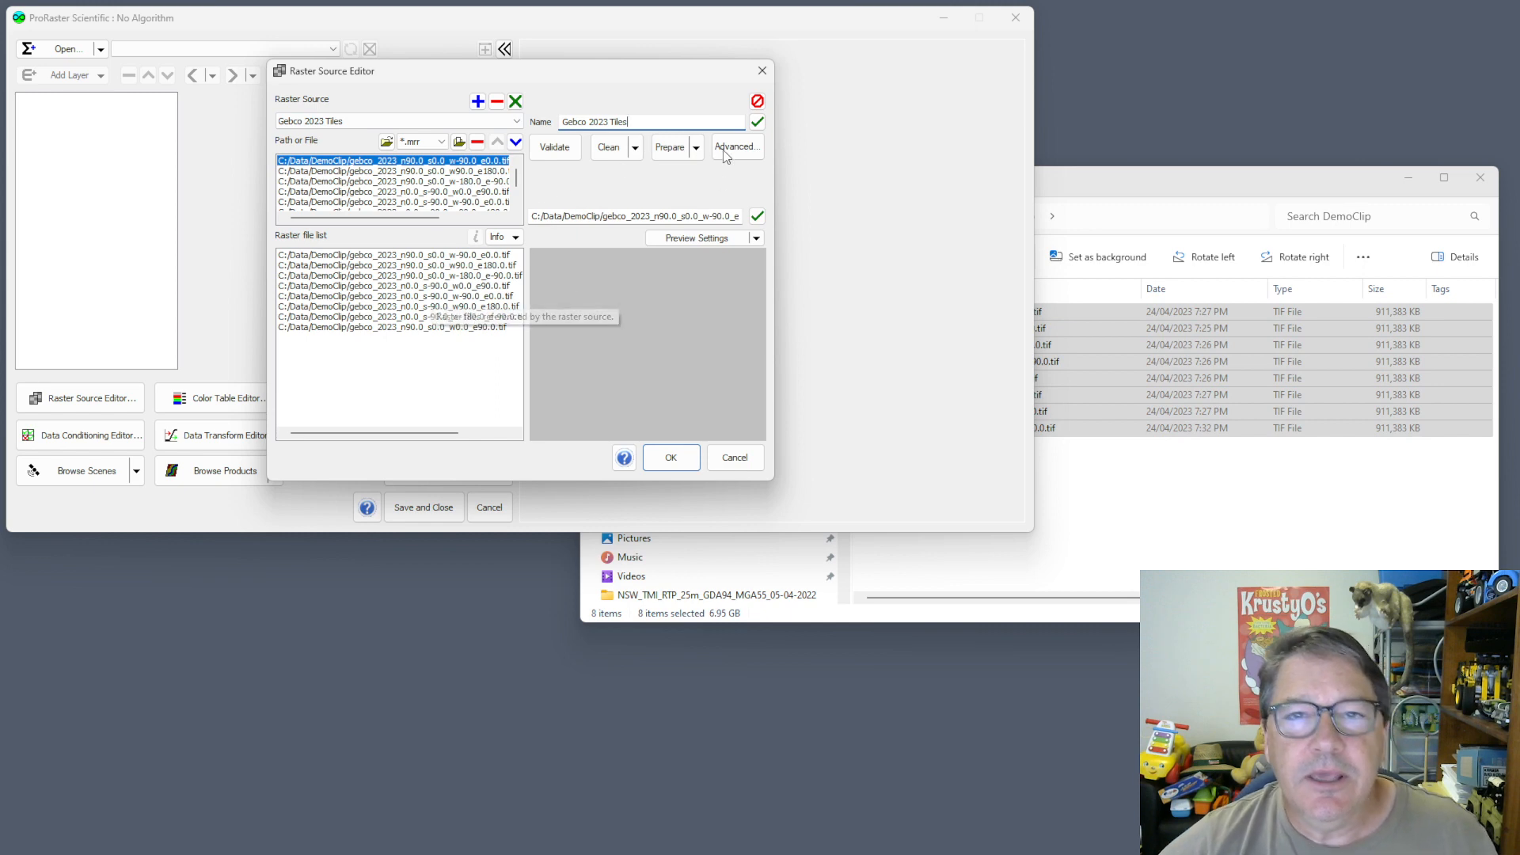
left_click(670, 147)
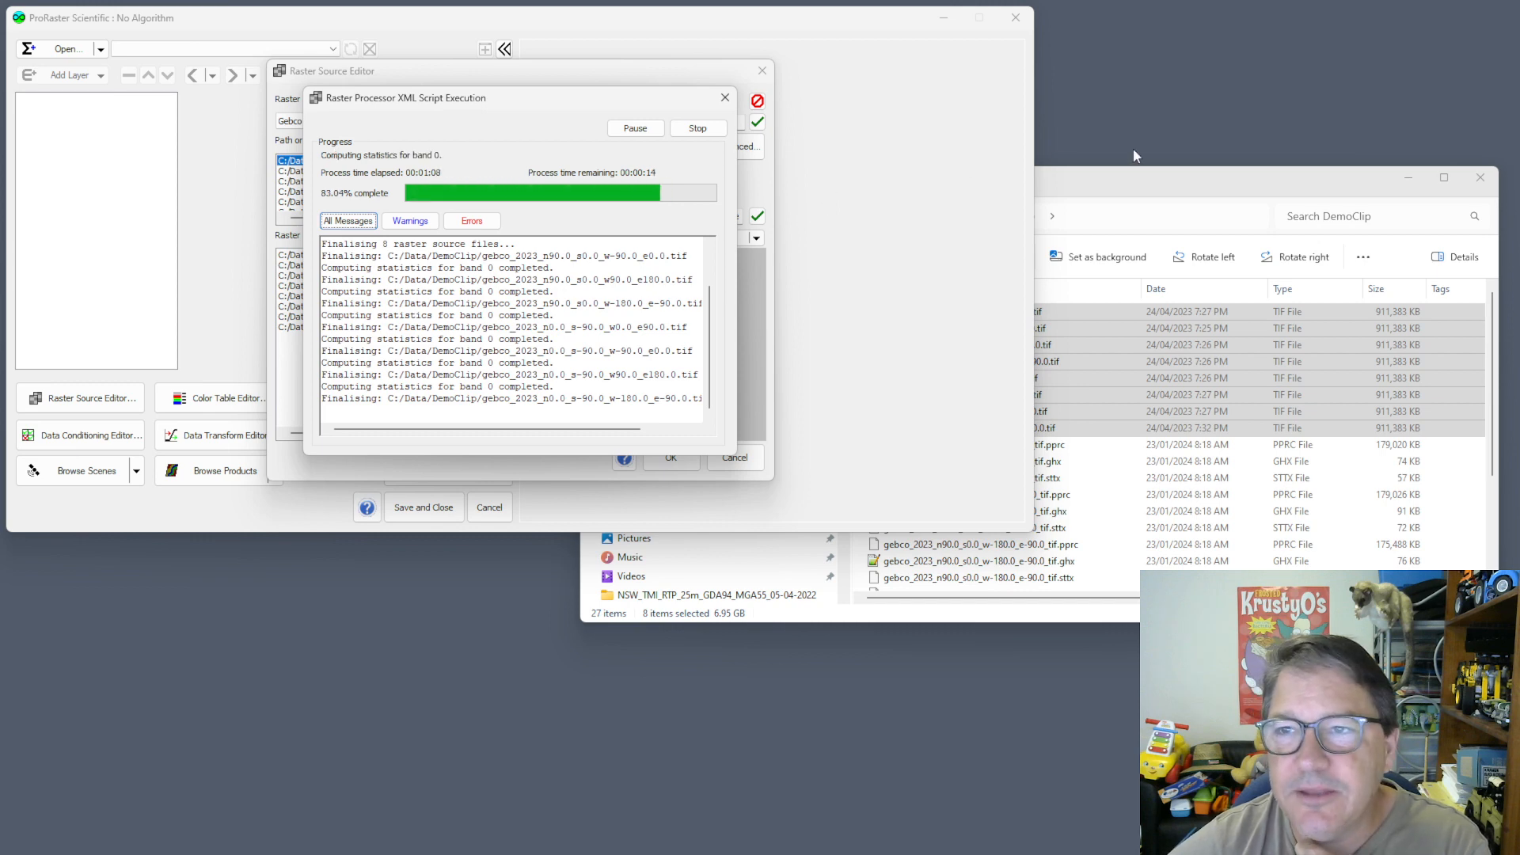
- Examine the DemoClip folder for the support files generated alongside the GEBCO tiles
left_click(1172, 180)
left_click_drag(1113, 178, 881, 155)
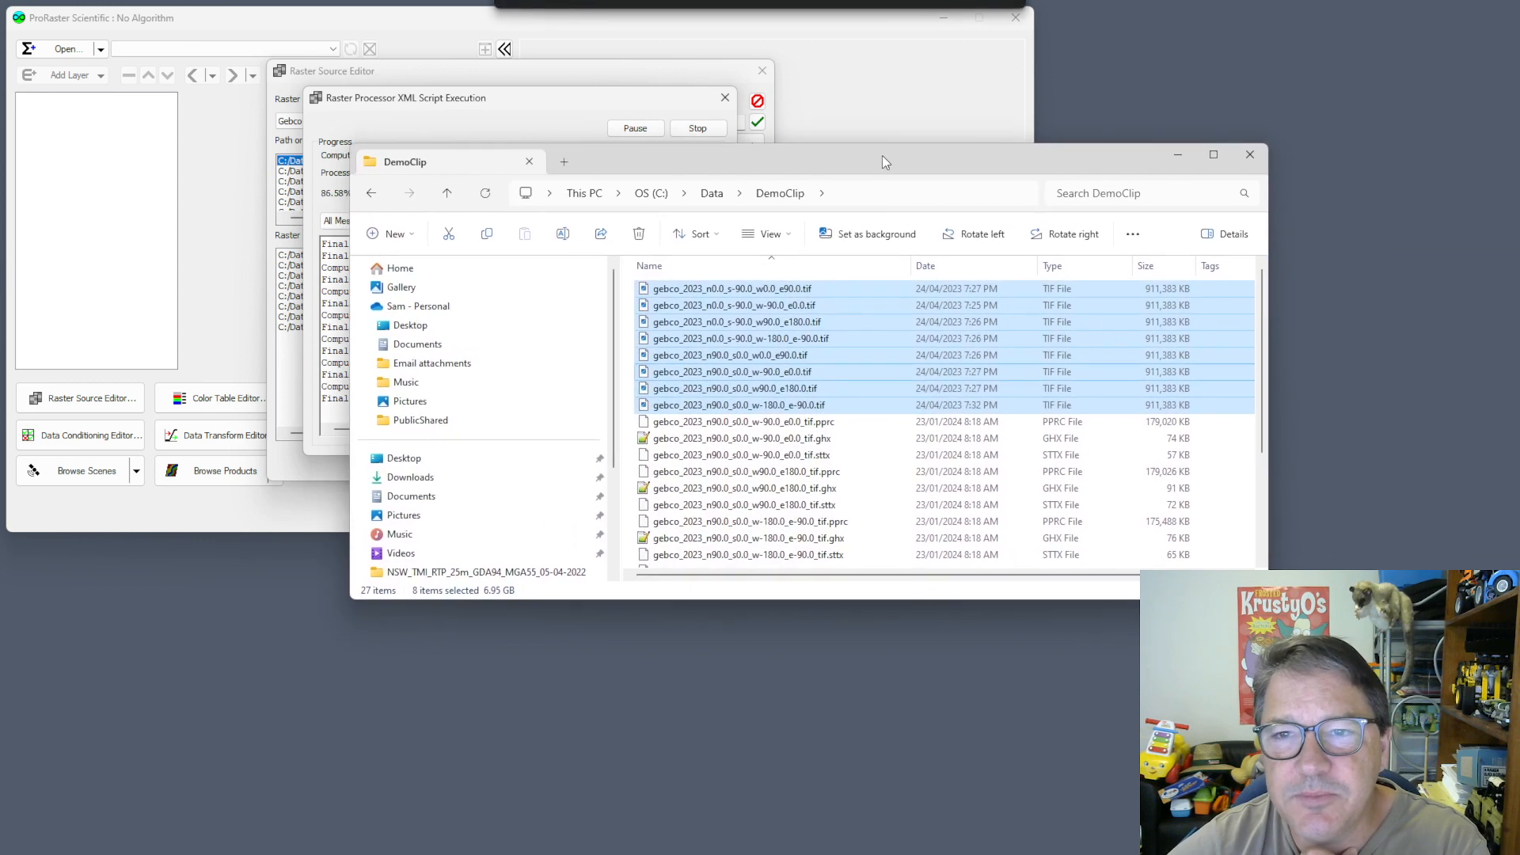
scroll(1021, 482, "down", 5)
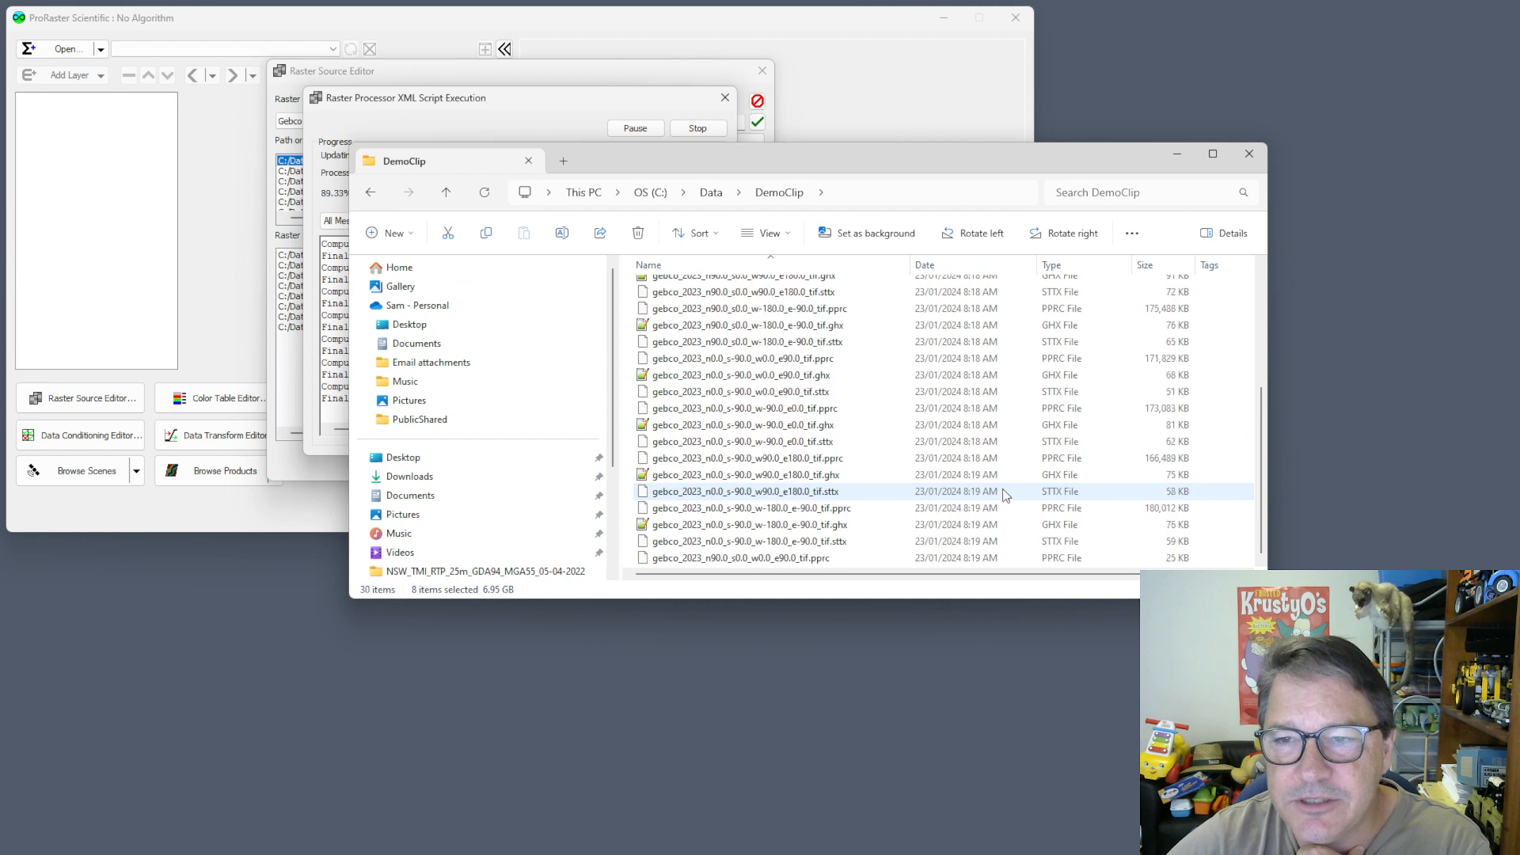
scroll(1004, 494, "up", 4)
left_click(1004, 438)
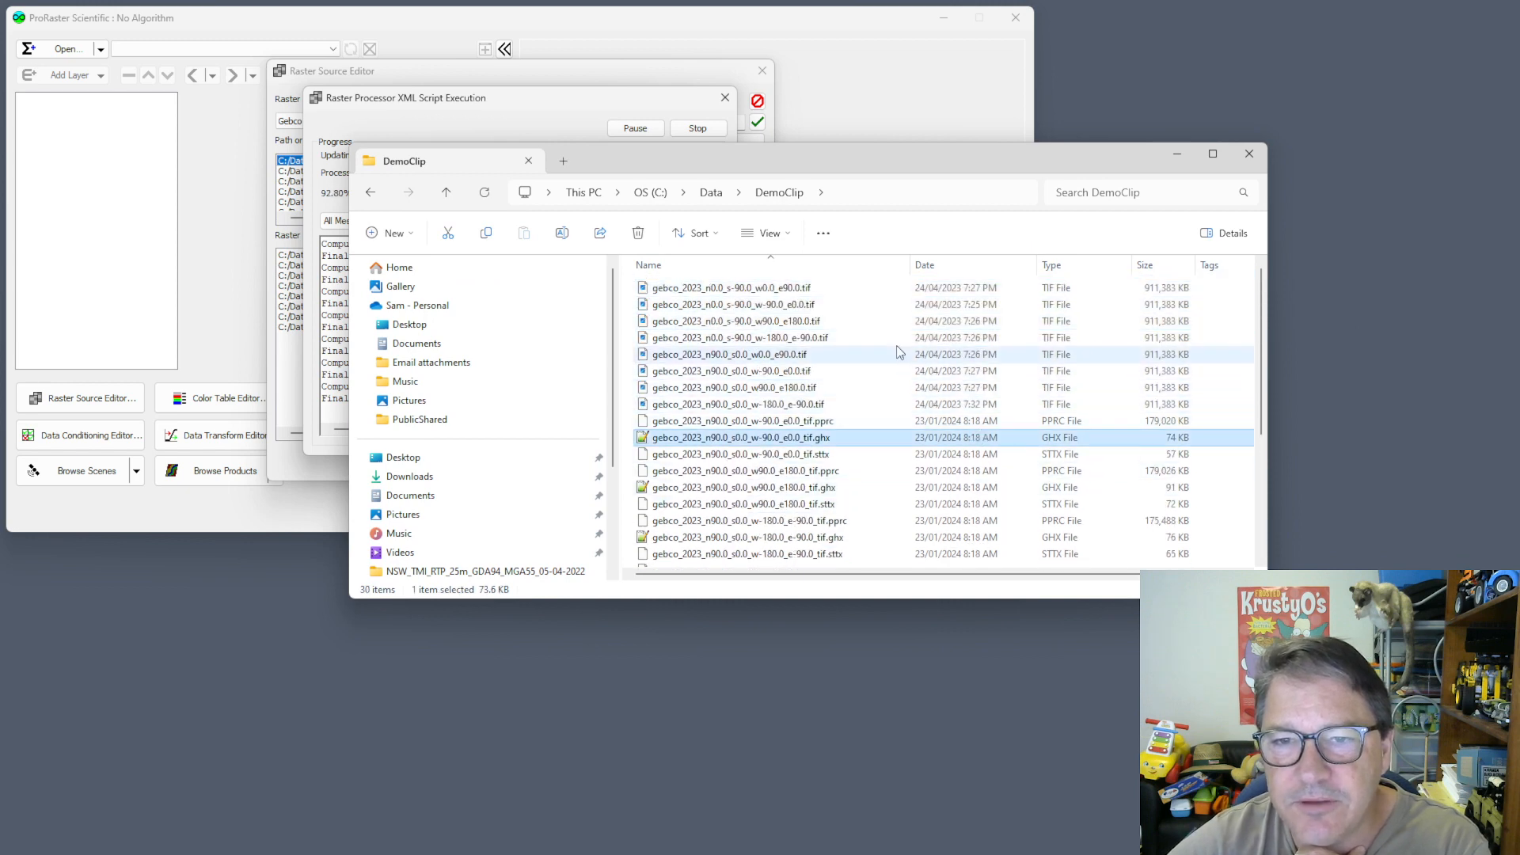
left_click_drag(719, 154, 931, 136)
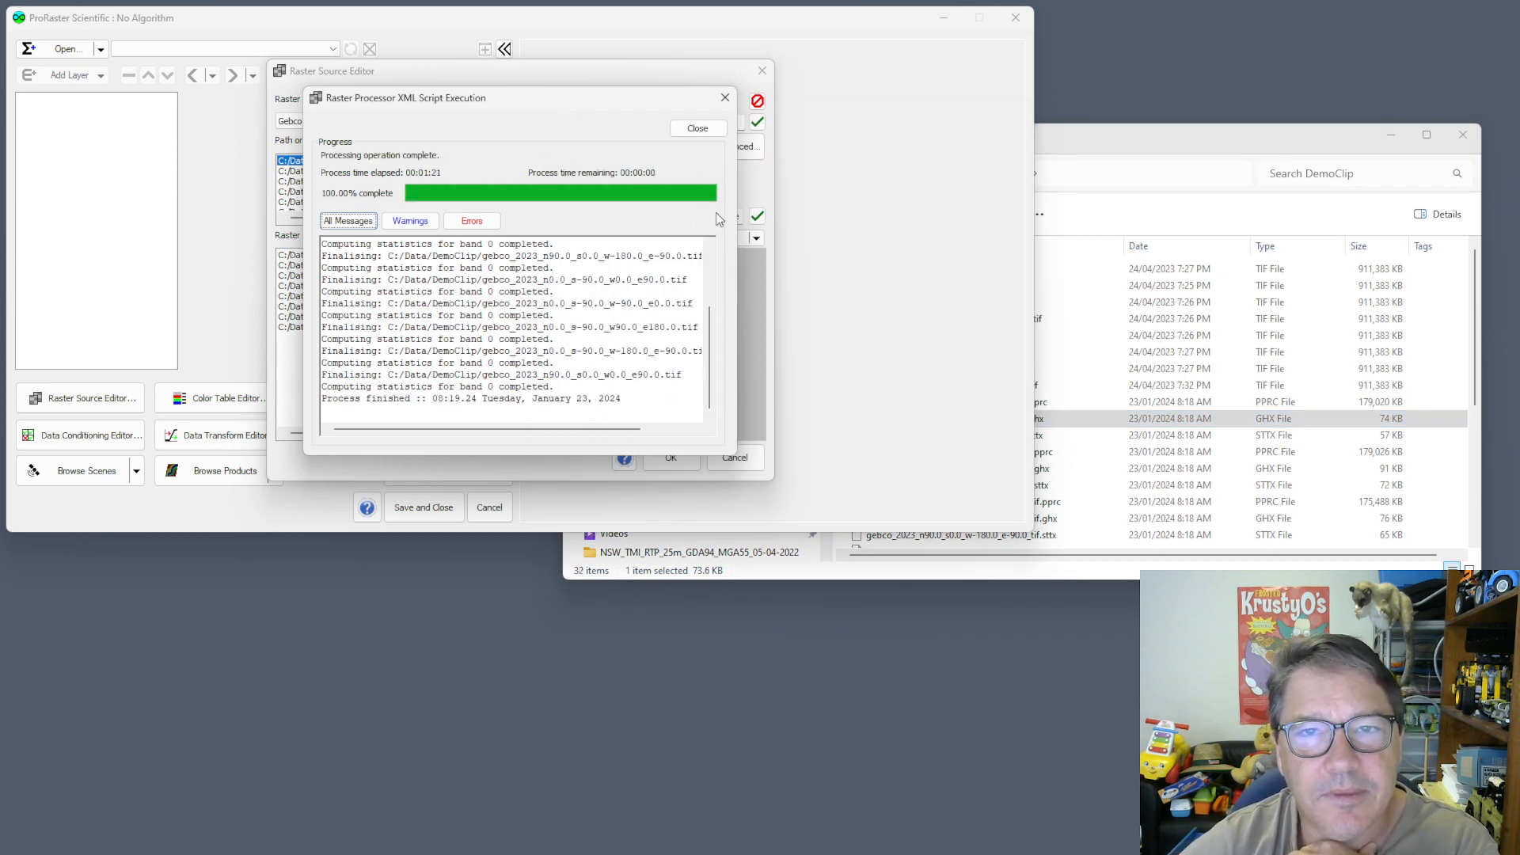
- Close the finished processing report and accept the Gebco 2023 Tiles raster source
left_click(698, 128)
left_click_drag(464, 70, 433, 65)
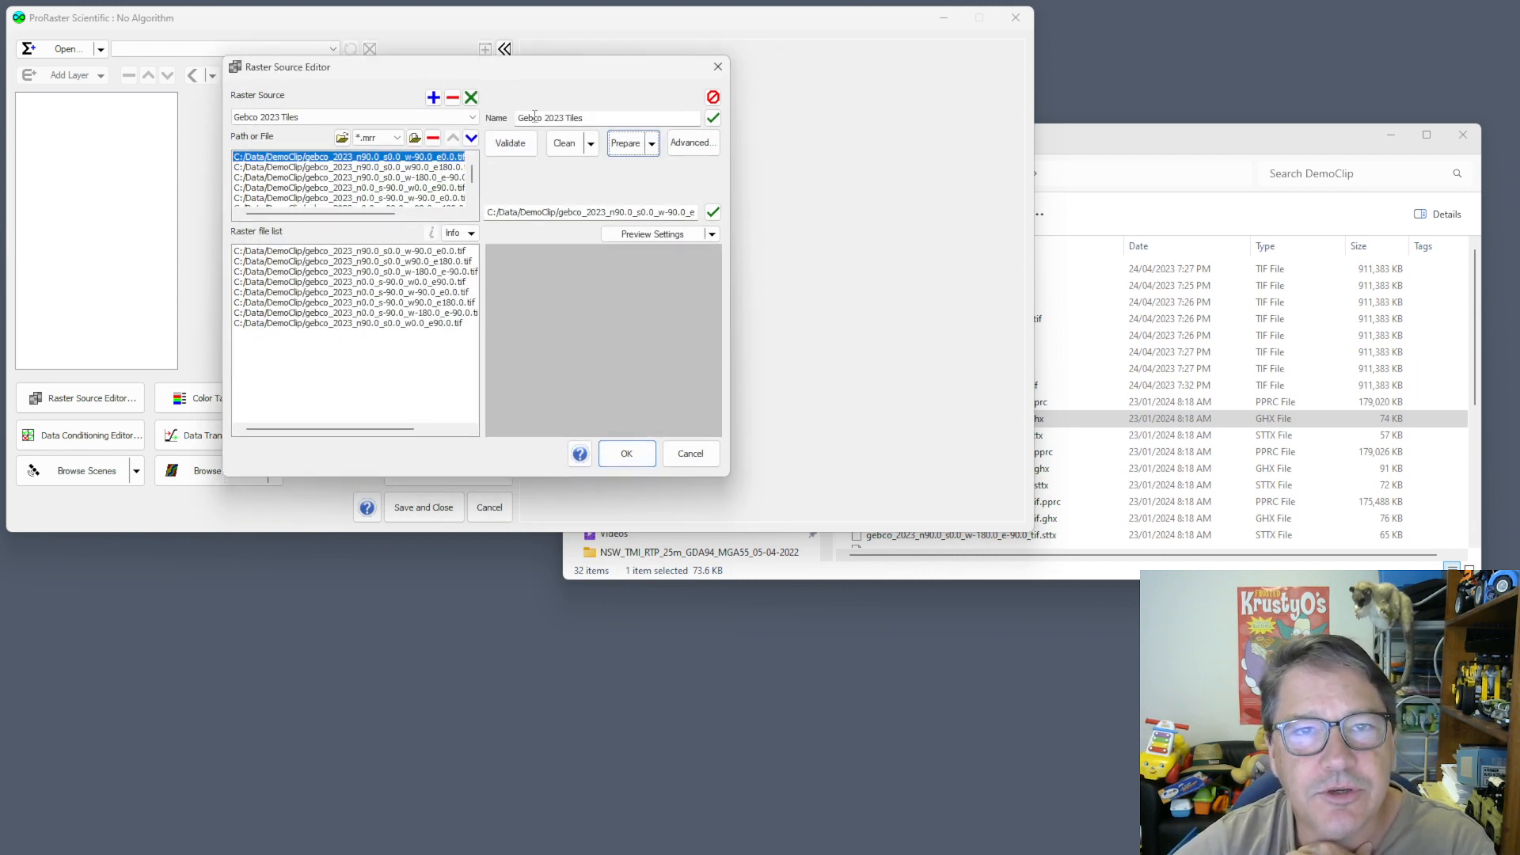
left_click(623, 453)
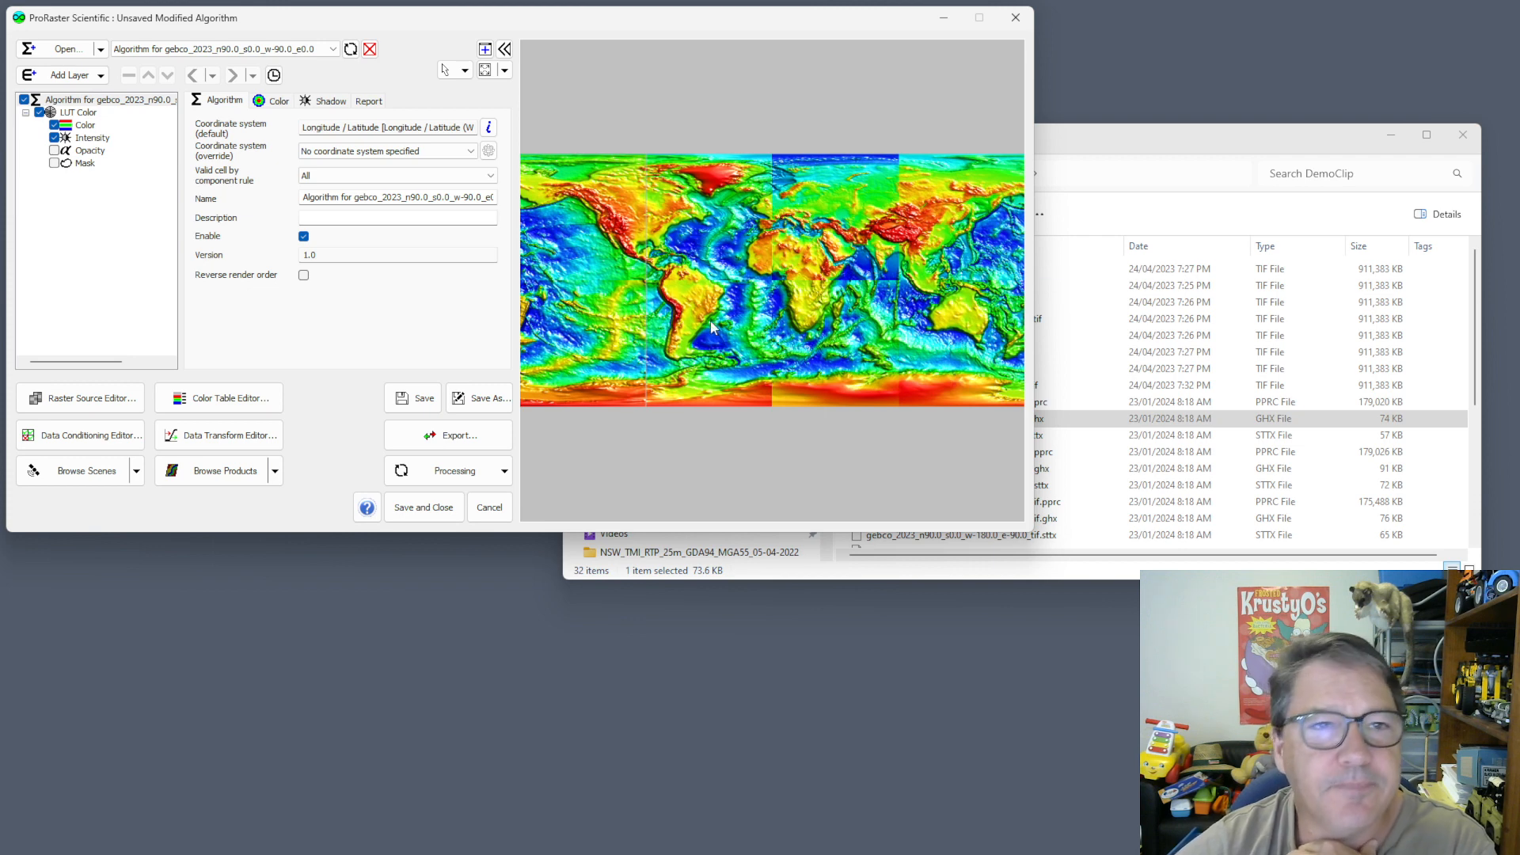
- Start a Join processing operation with Gebco 2023 Tiles as its source
left_click(503, 471)
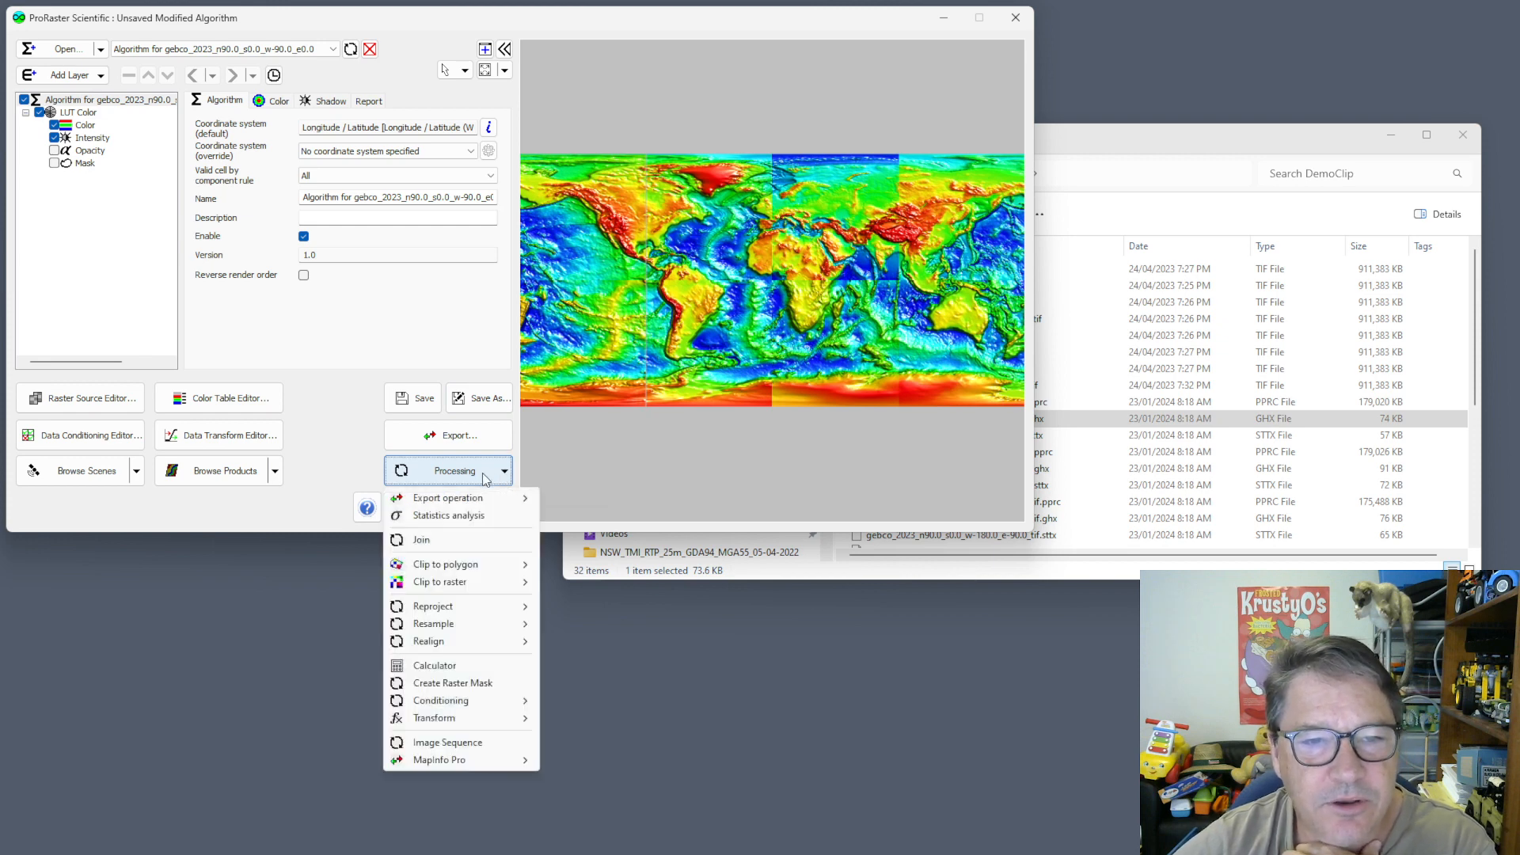
left_click(456, 541)
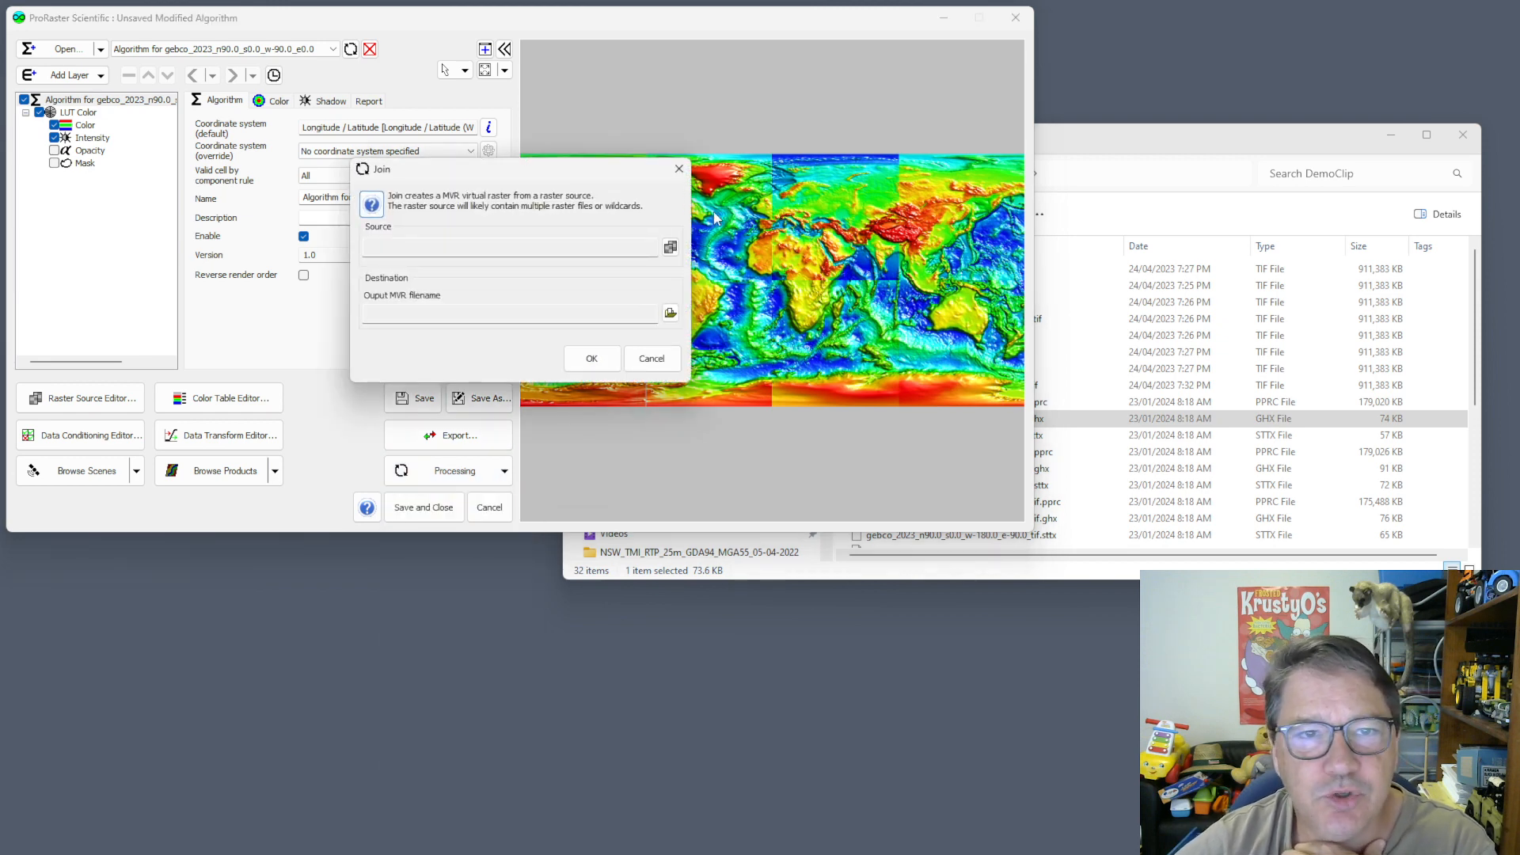
left_click(670, 247)
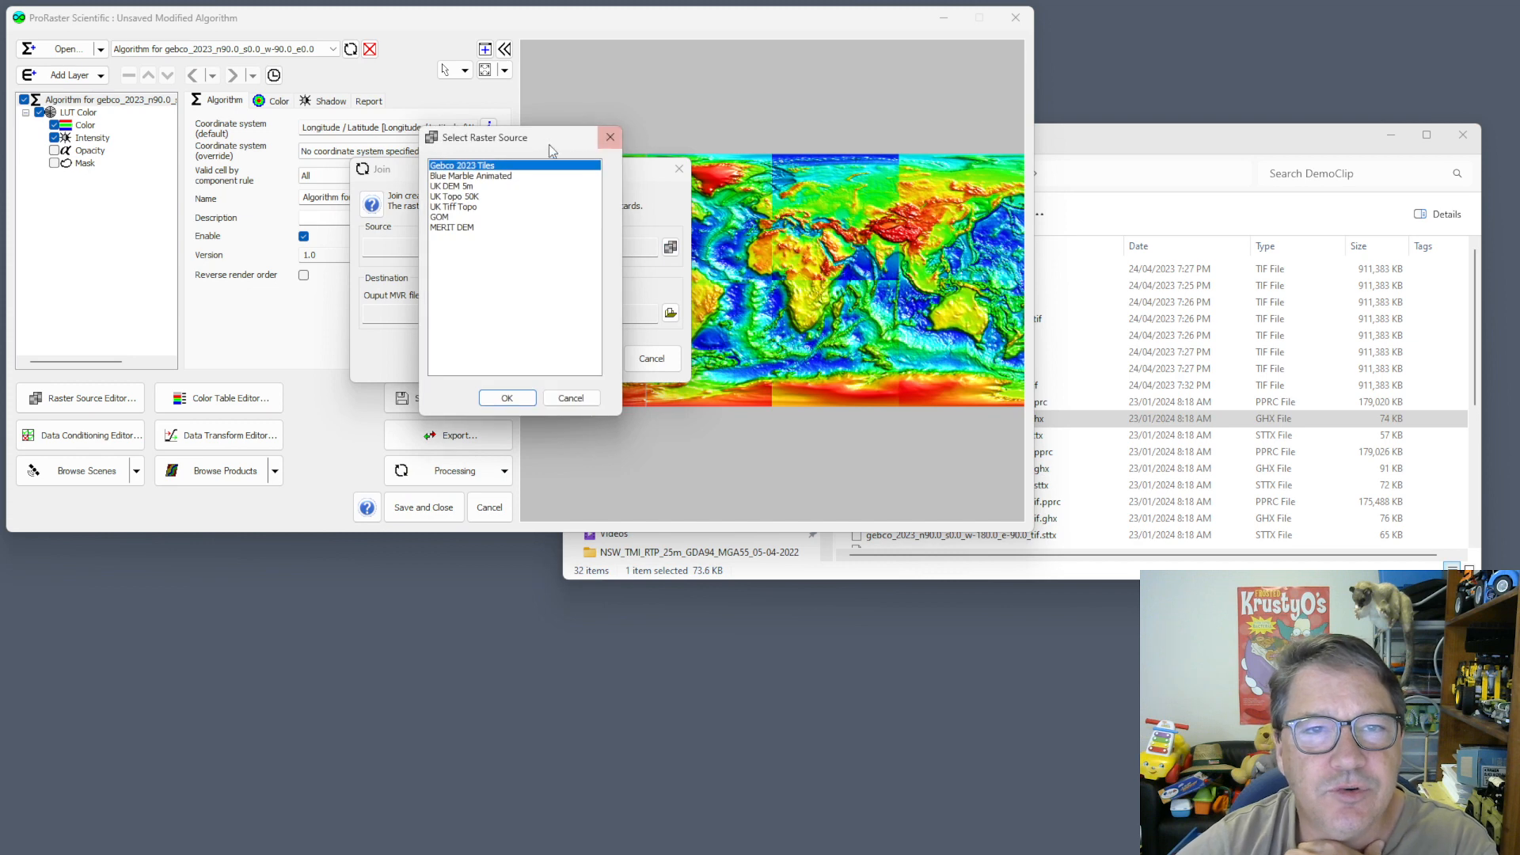
double_click(501, 168)
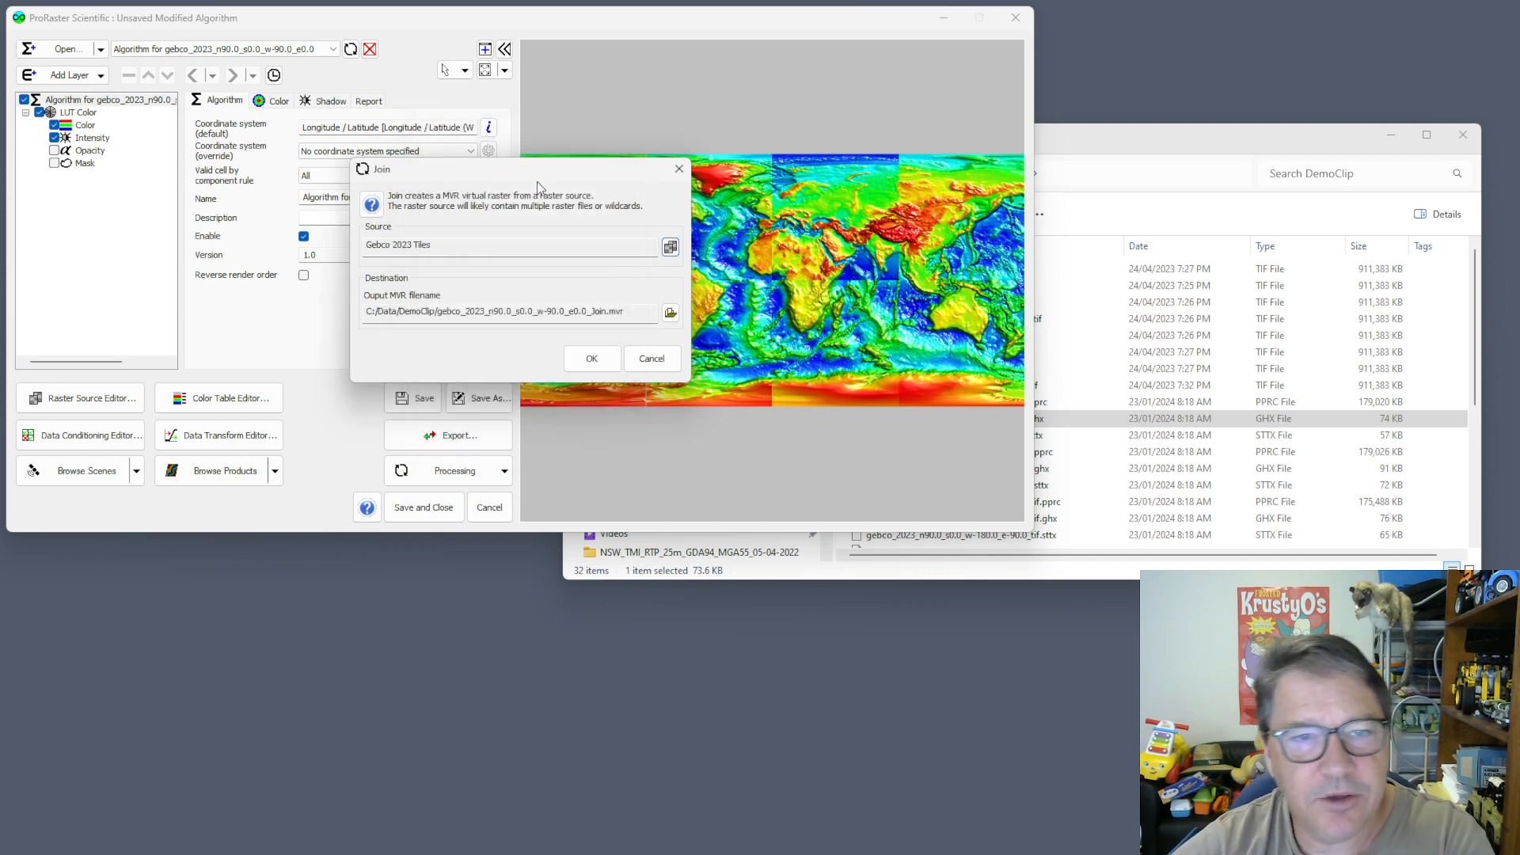
- Set the Join output to Gebco_Joined.mvr in C:/Data/DemoClip, run the operation and inspect the joined global raster
left_click(670, 313)
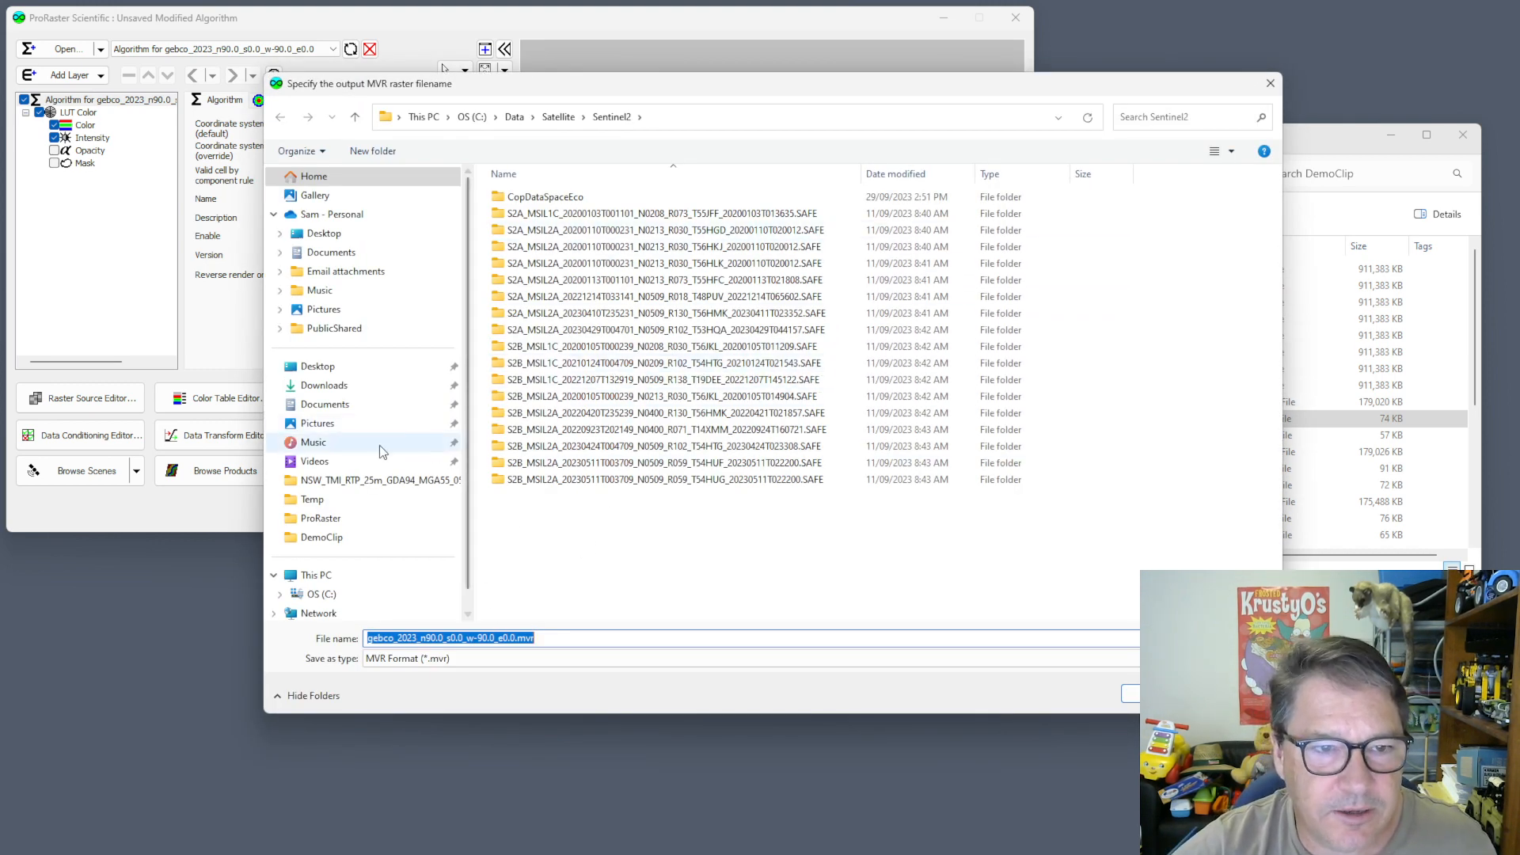
left_click(325, 594)
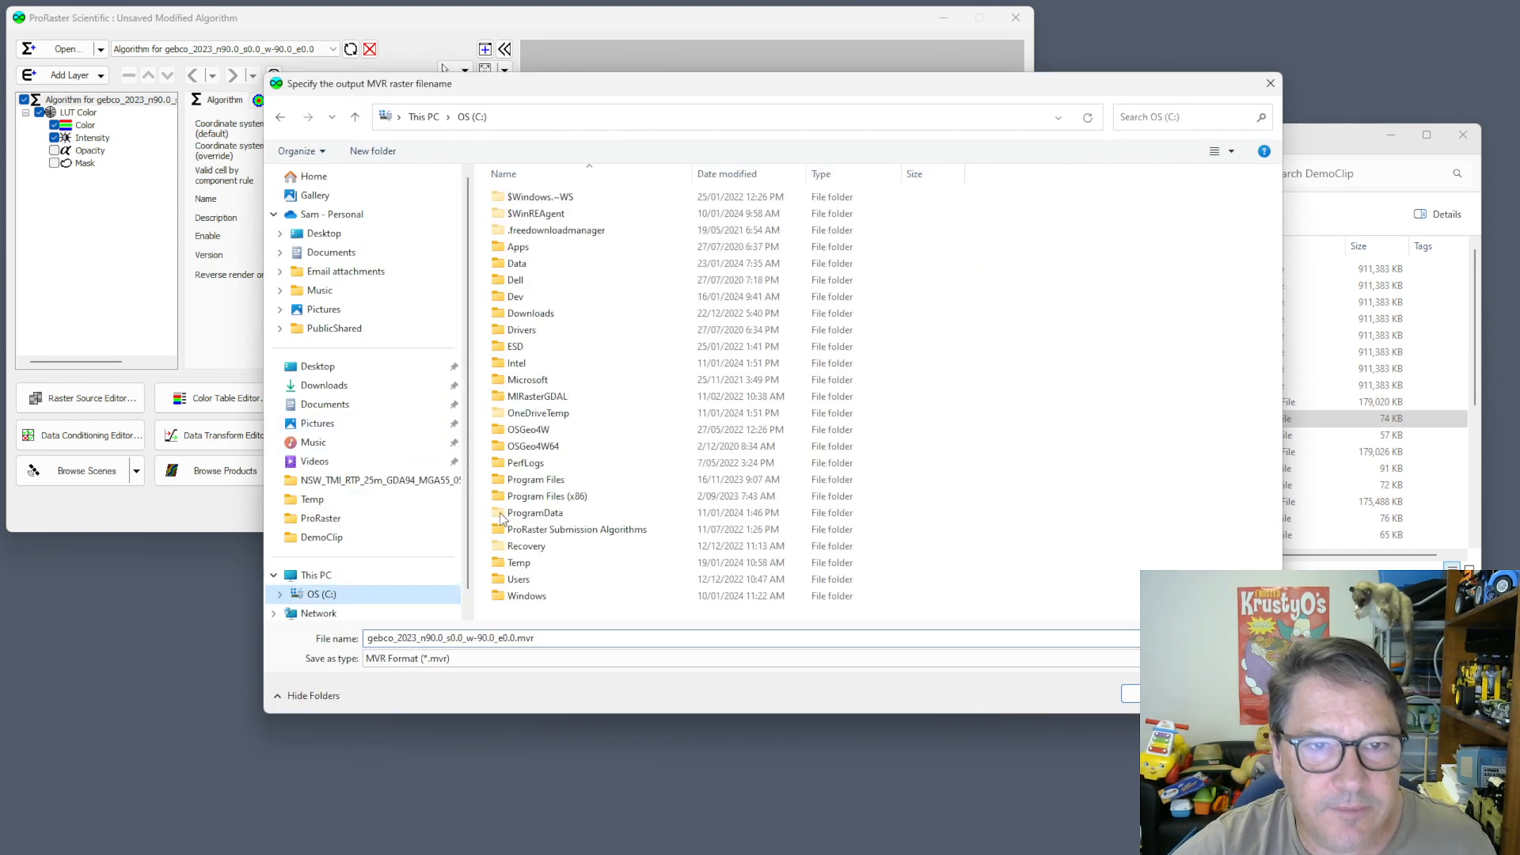
double_click(517, 264)
double_click(560, 263)
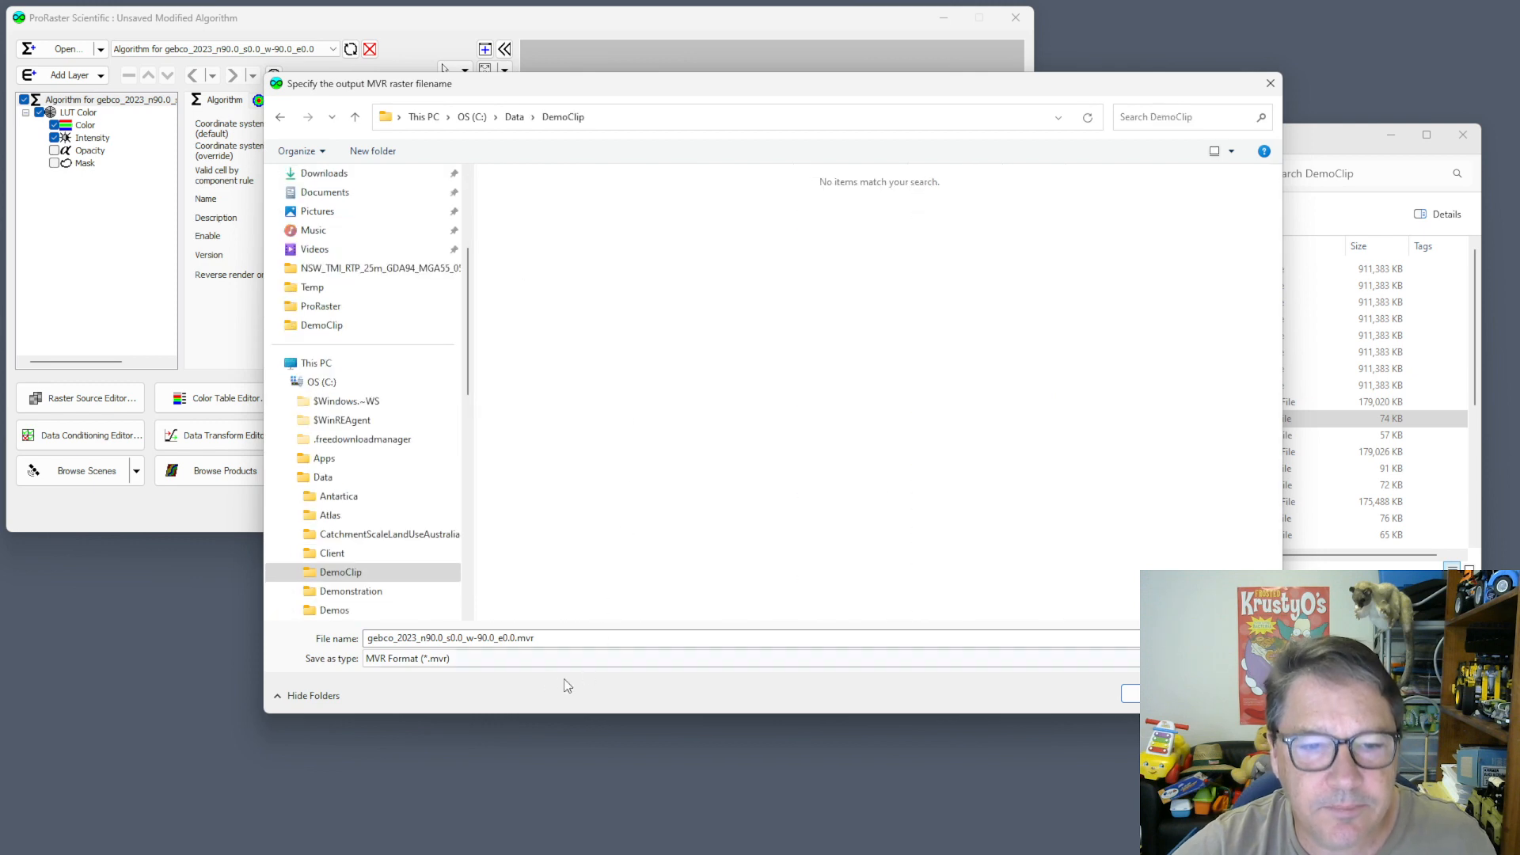
left_click(536, 637)
type("G")
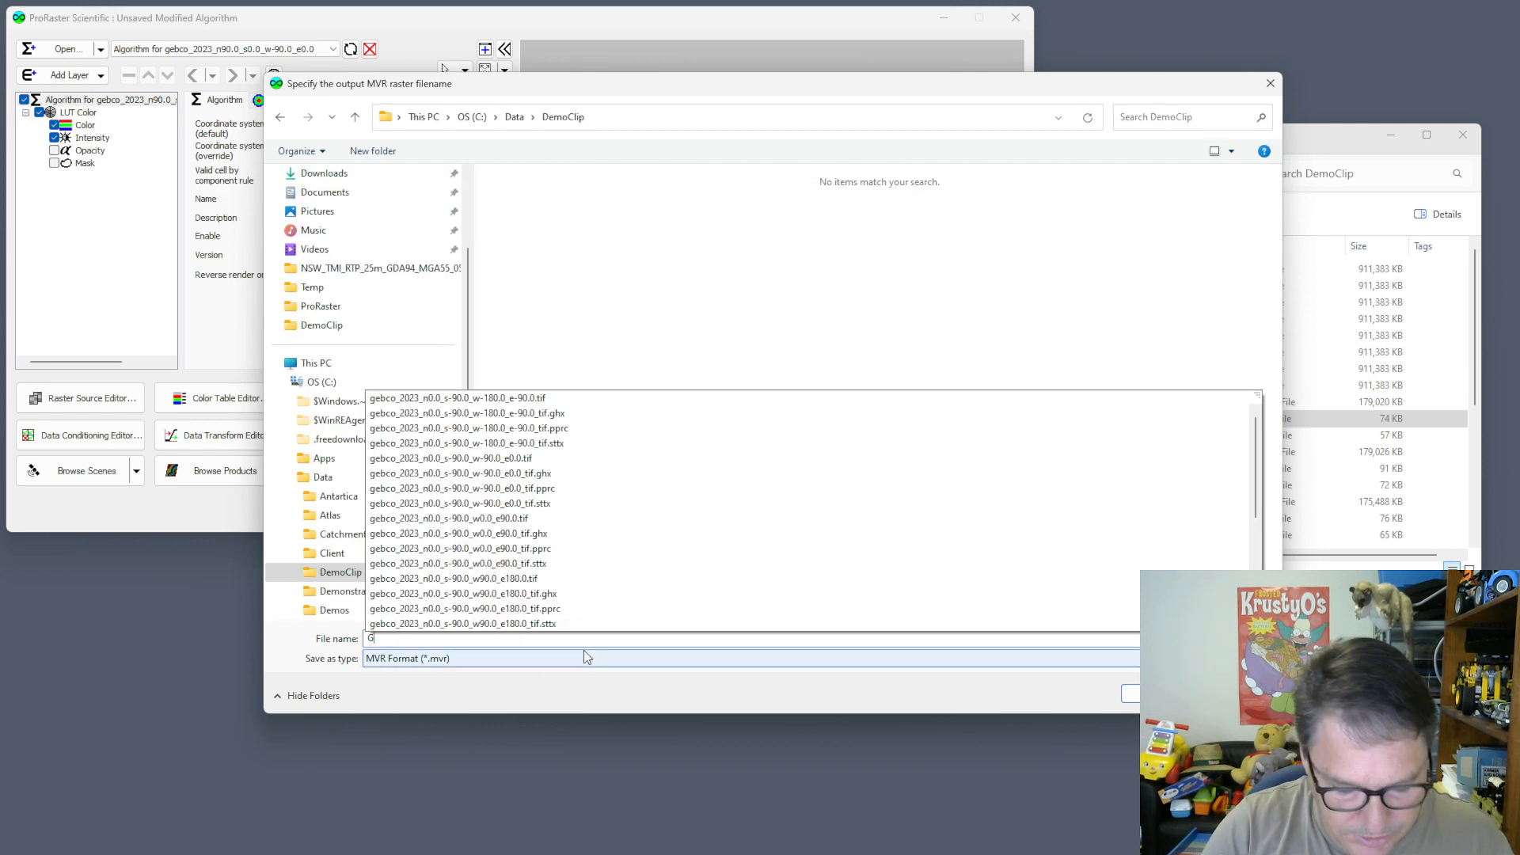
type("ebco_")
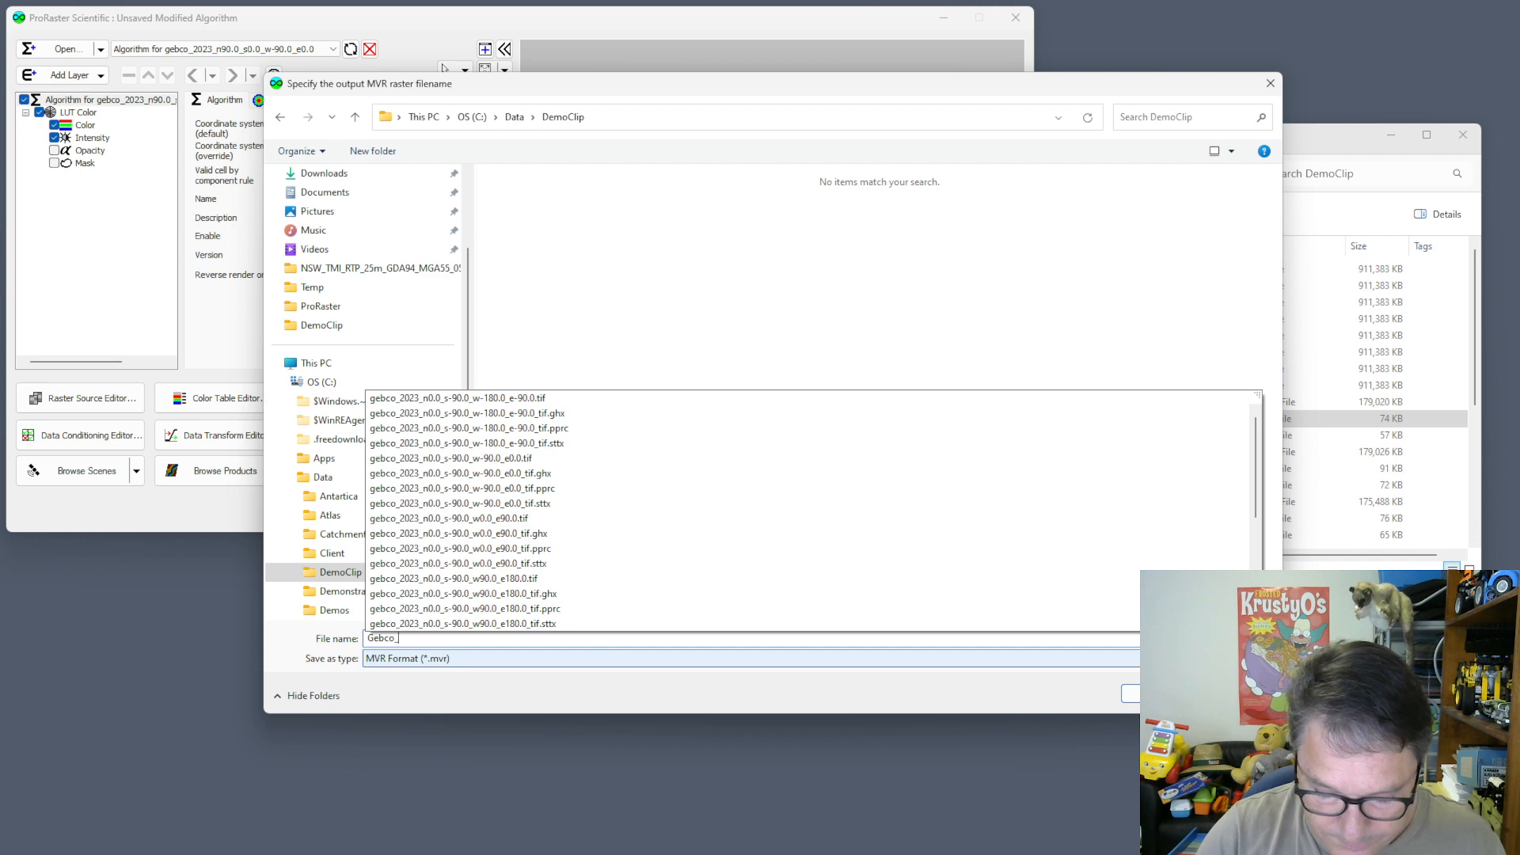
type("Jpo")
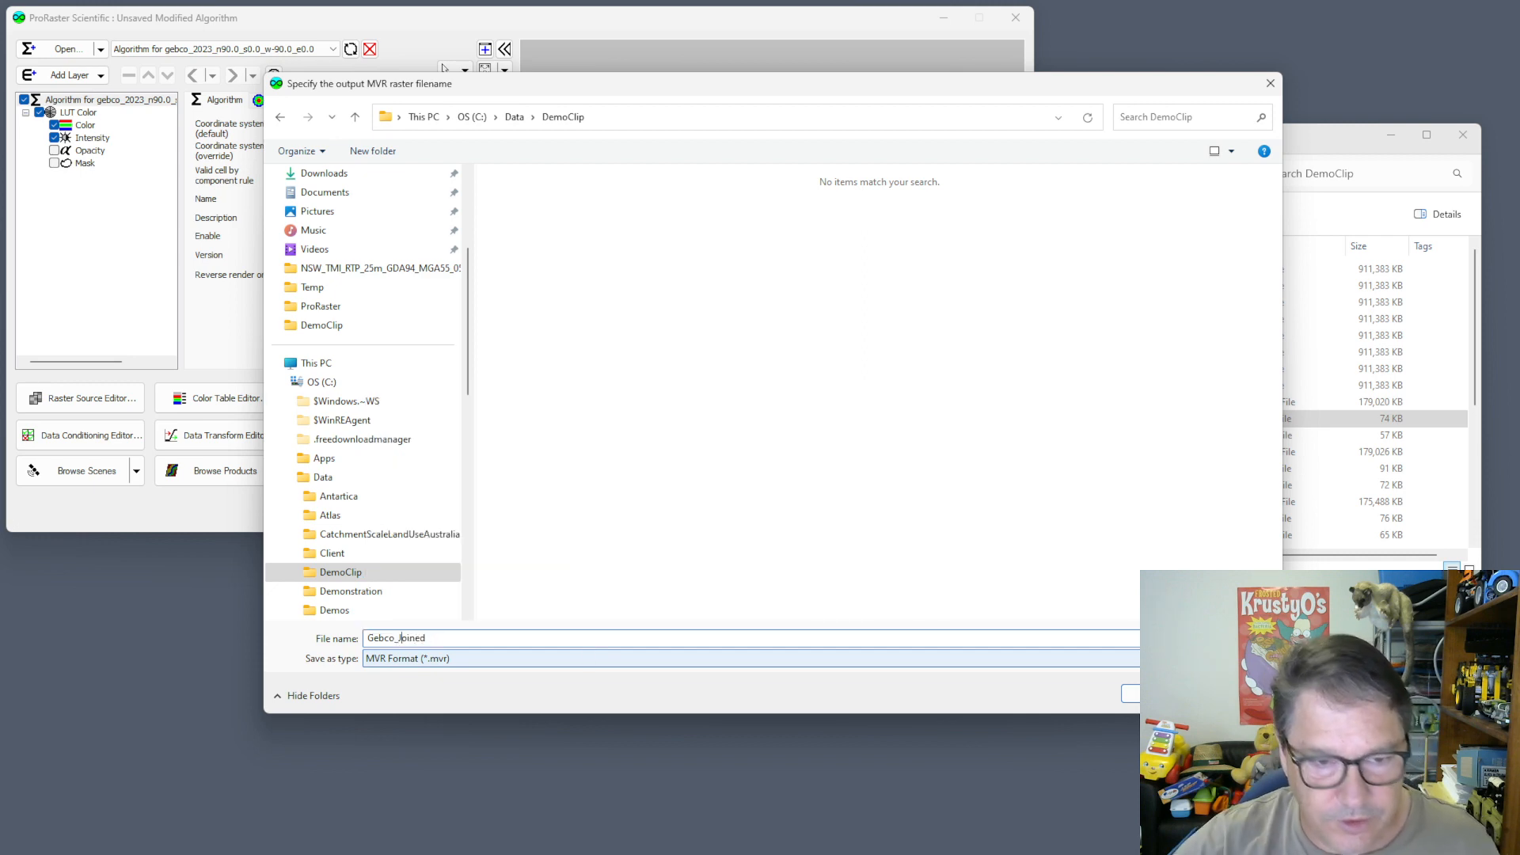
left_click(1156, 693)
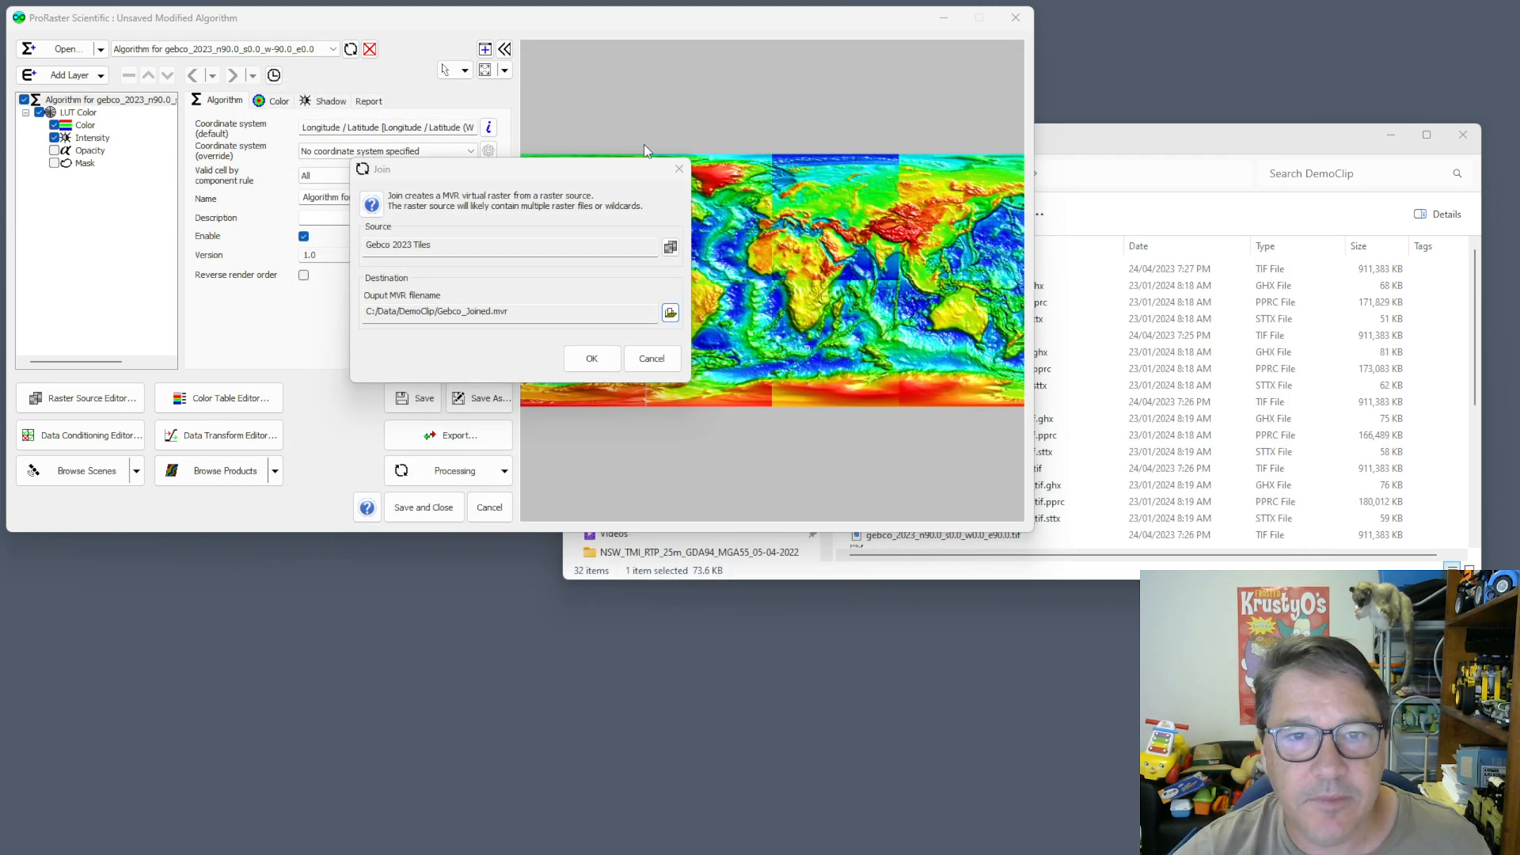
left_click(593, 358)
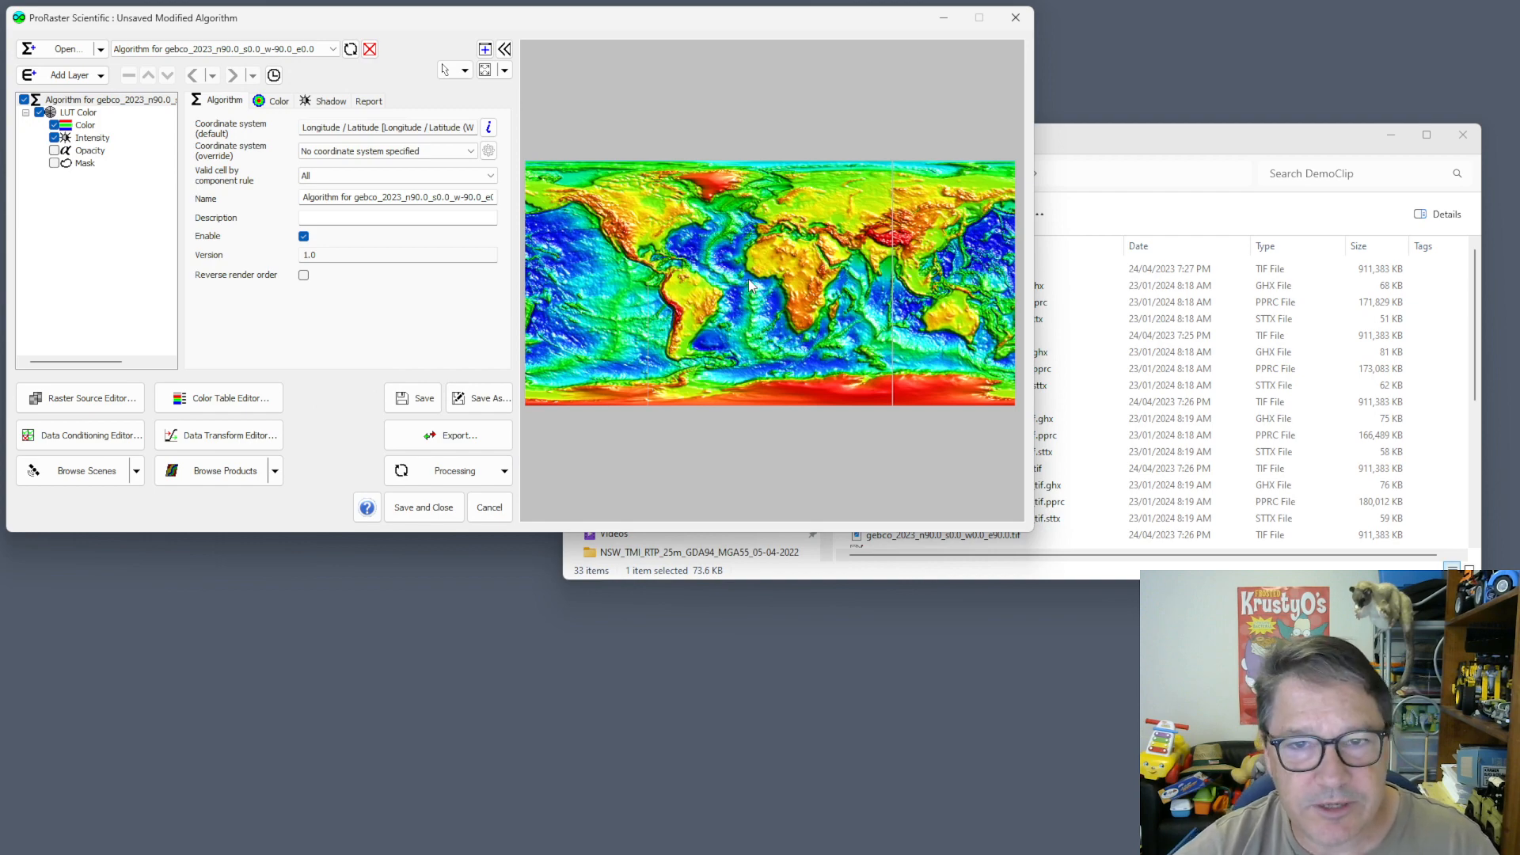
scroll(905, 285, "up", 3)
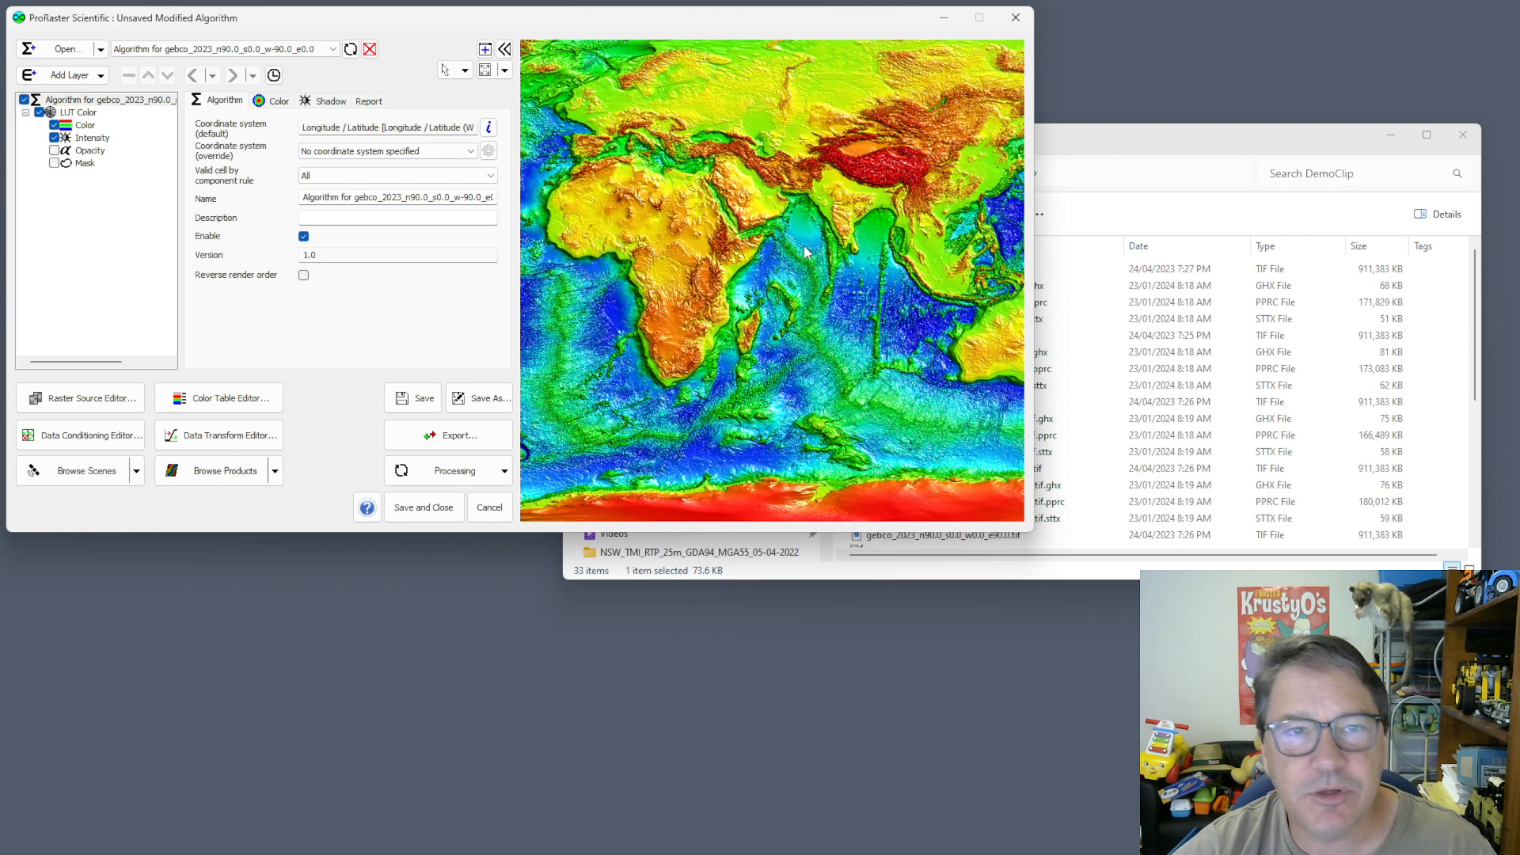
scroll(758, 232, "down", 4)
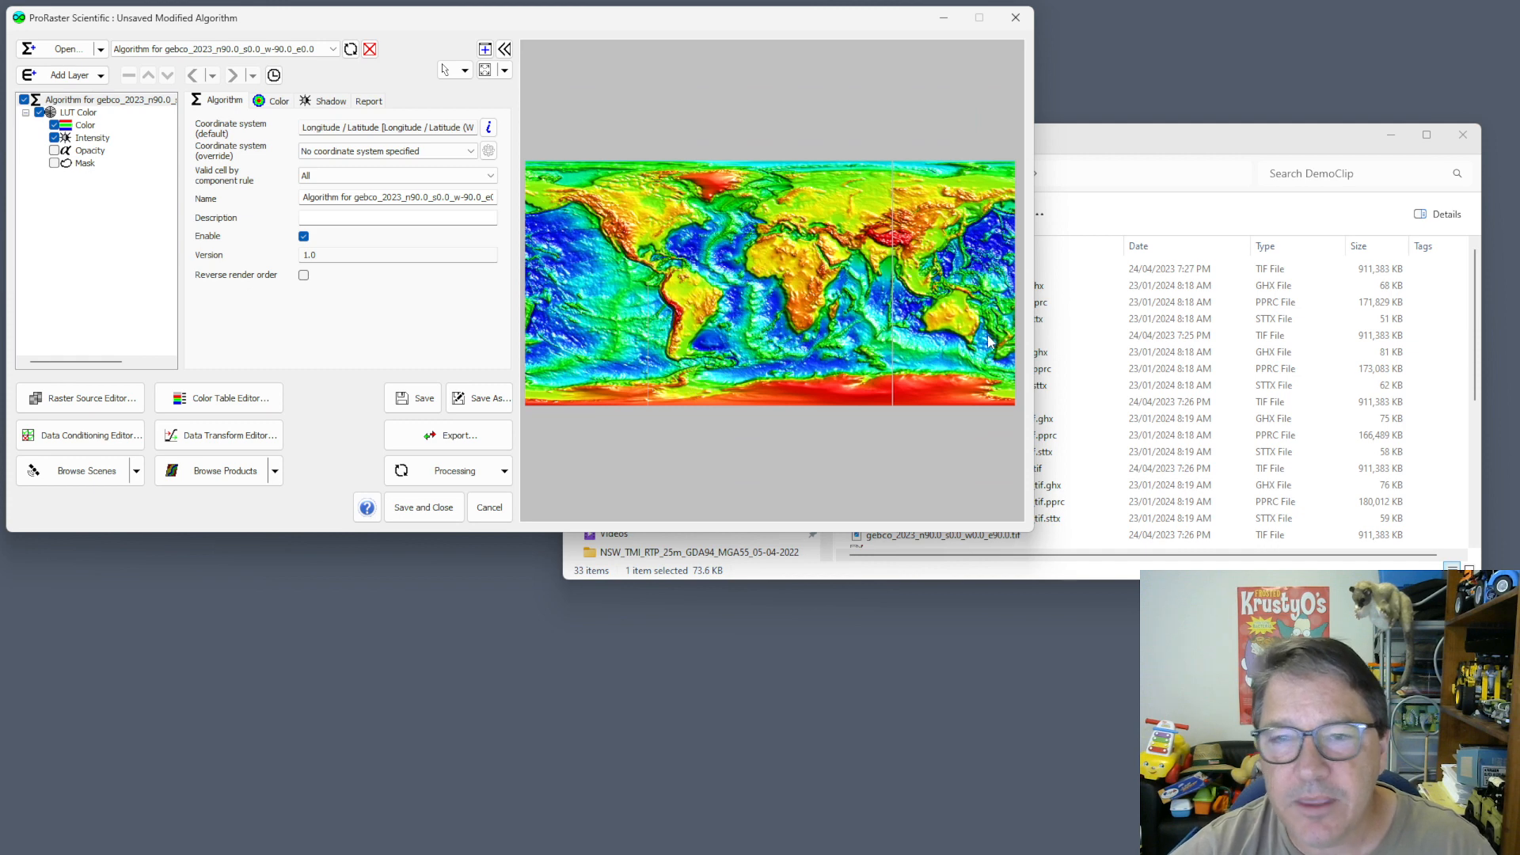
- Start a Clip to polygon operation with Gebco_Joined.mvr from the DemoClip folder as its source
left_click(504, 472)
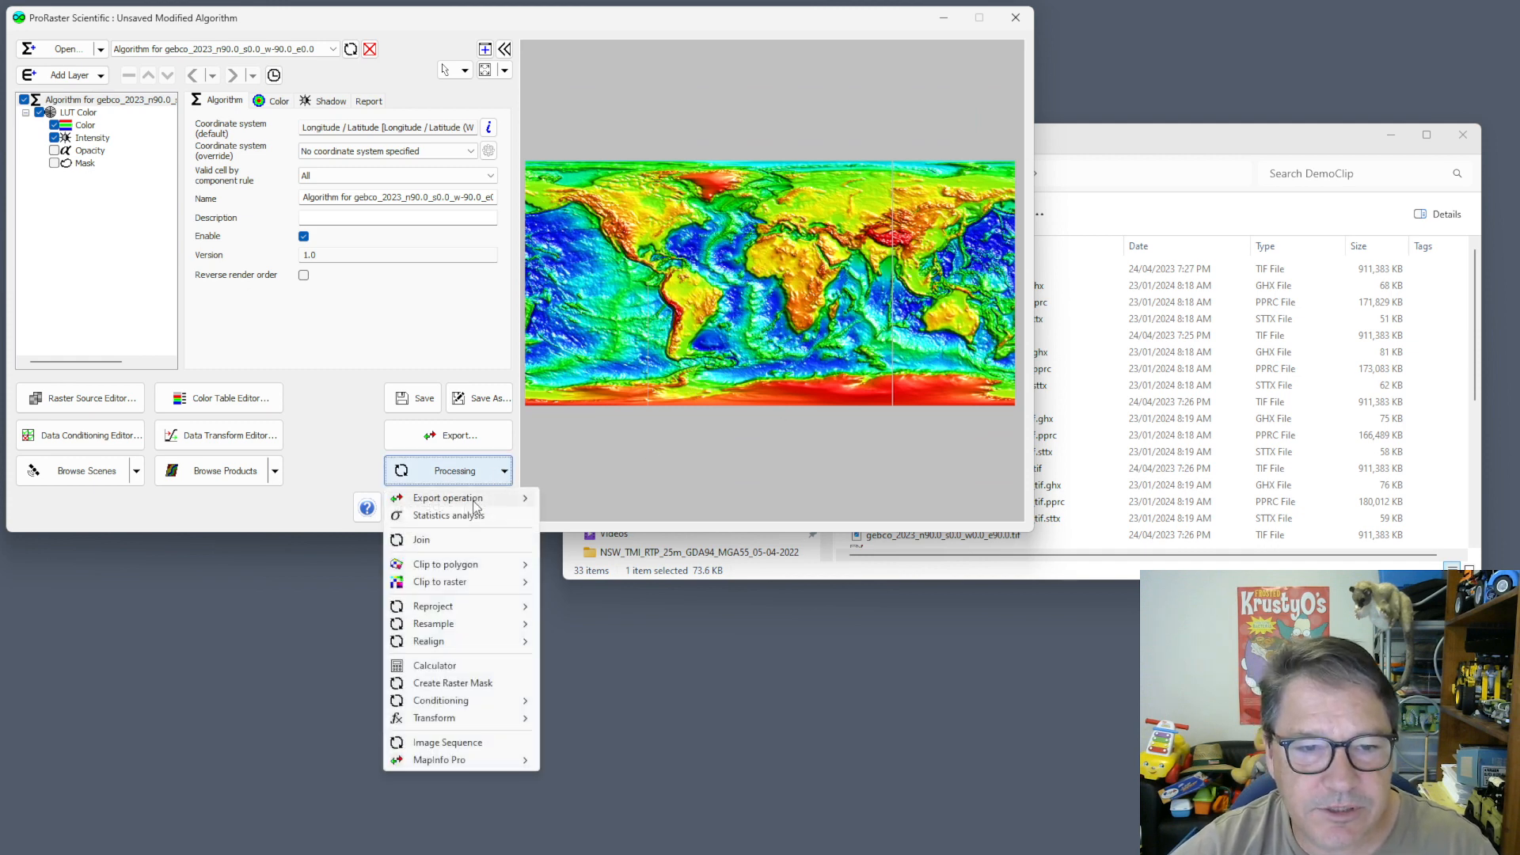
mouse_move(479, 565)
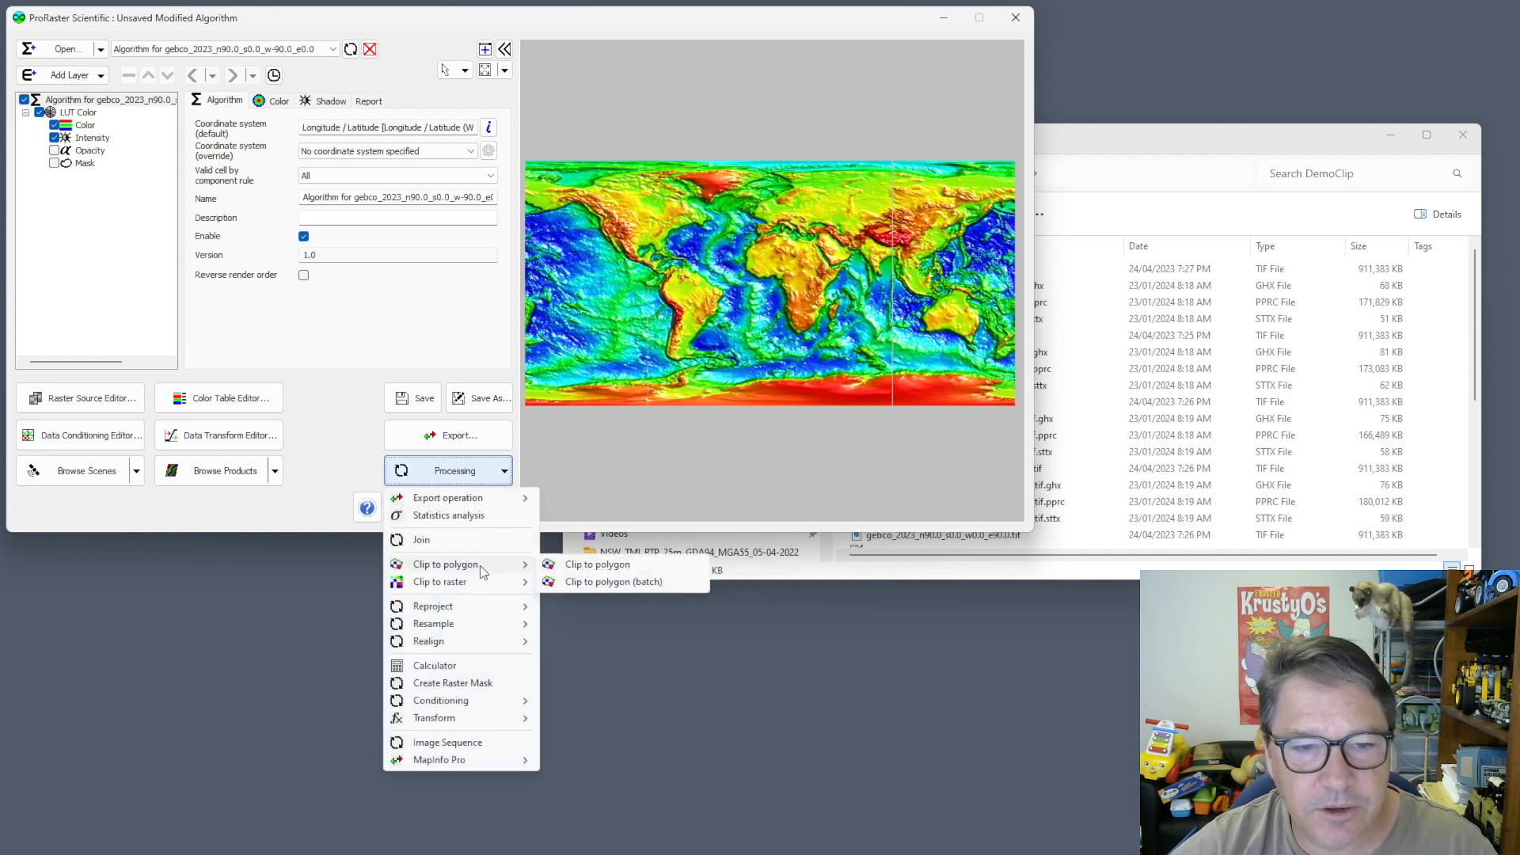
left_click(614, 564)
left_click(631, 207)
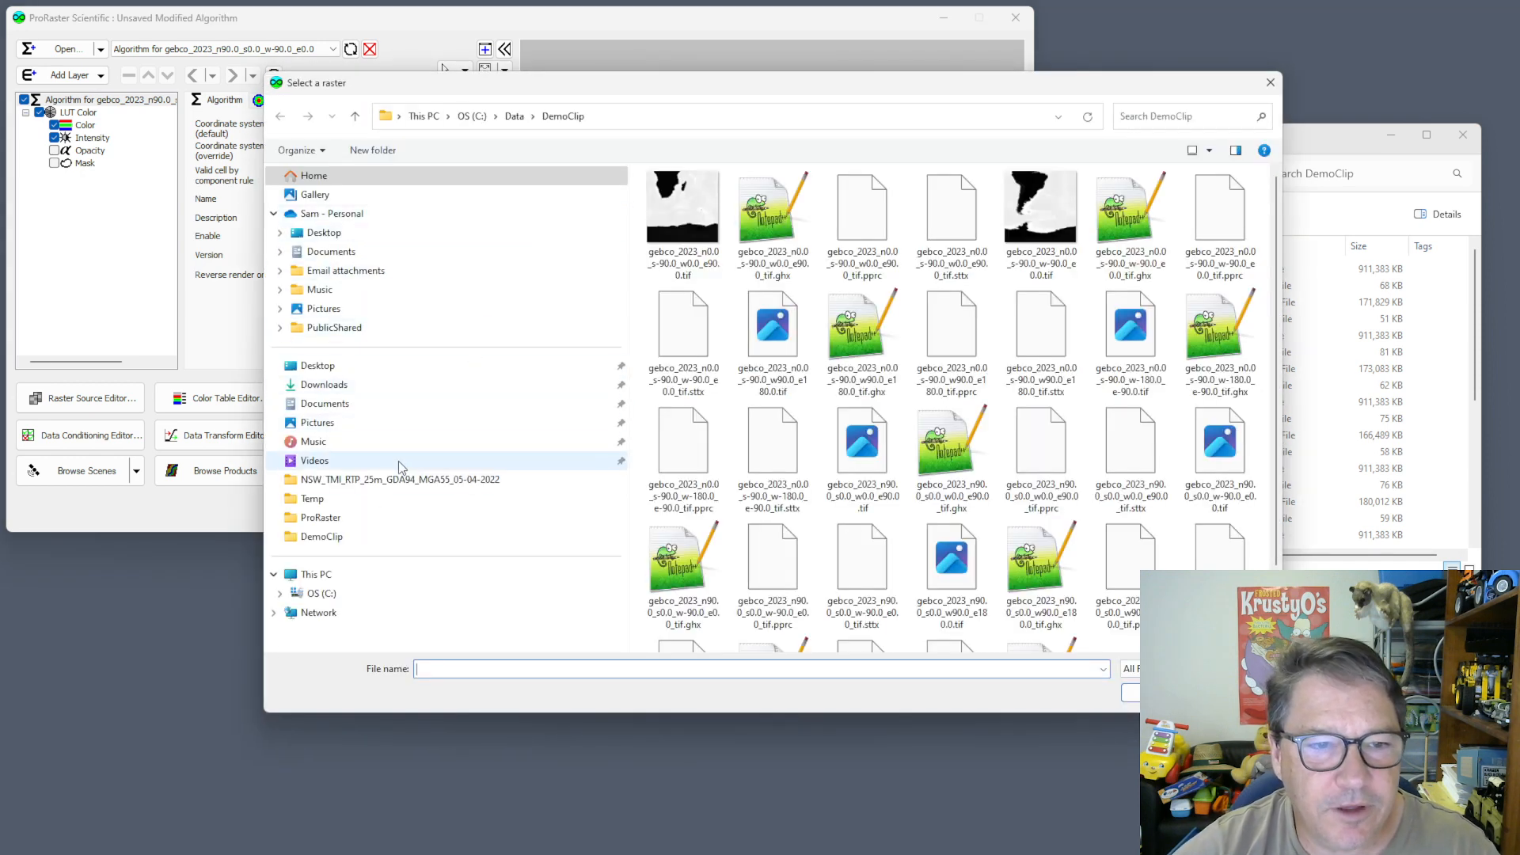
left_click(332, 536)
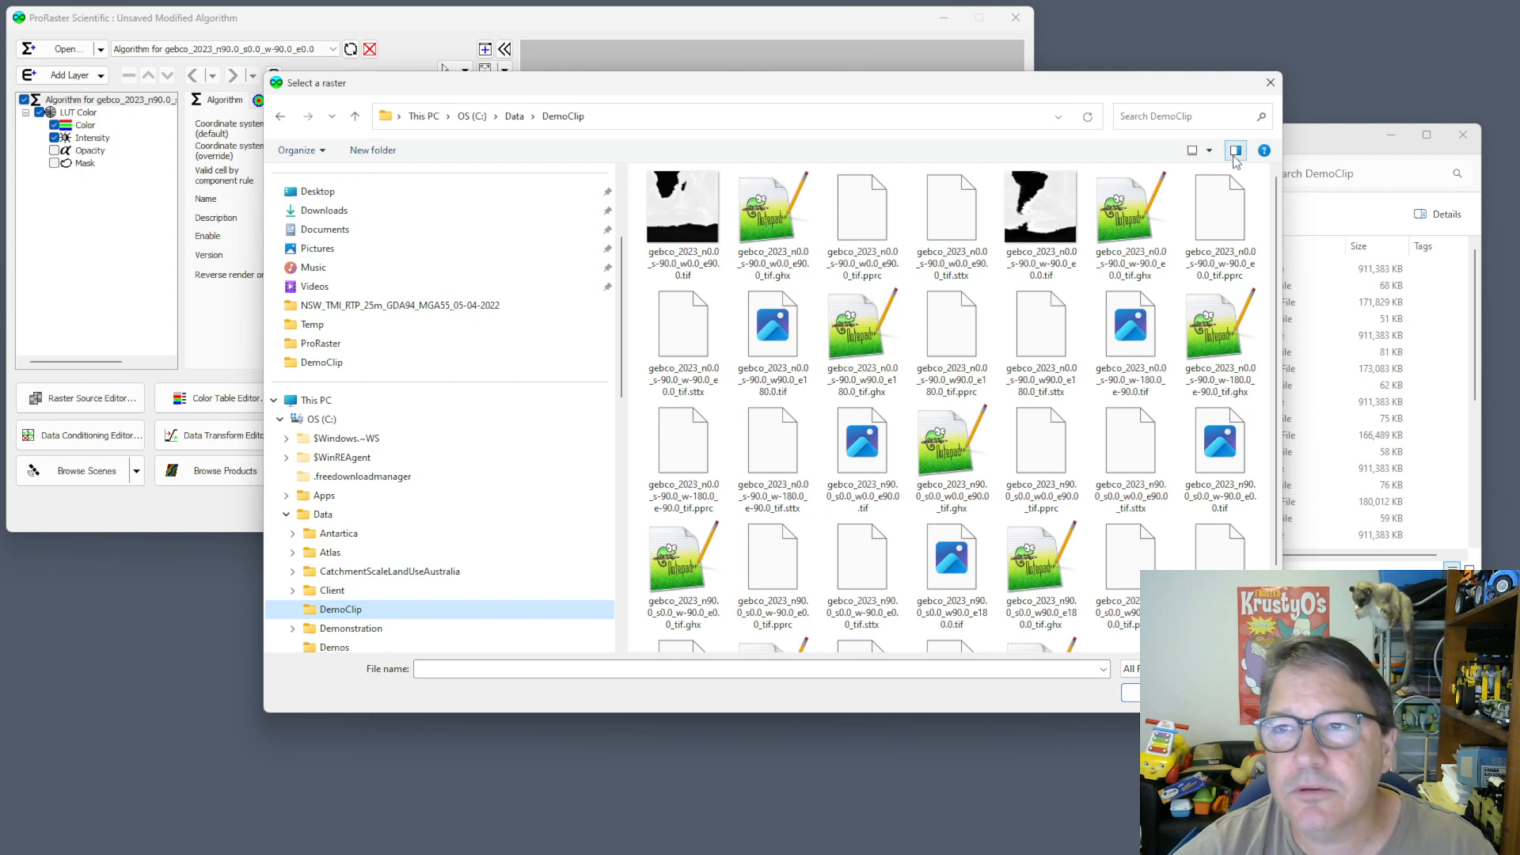
left_click(1209, 151)
left_click(1268, 267)
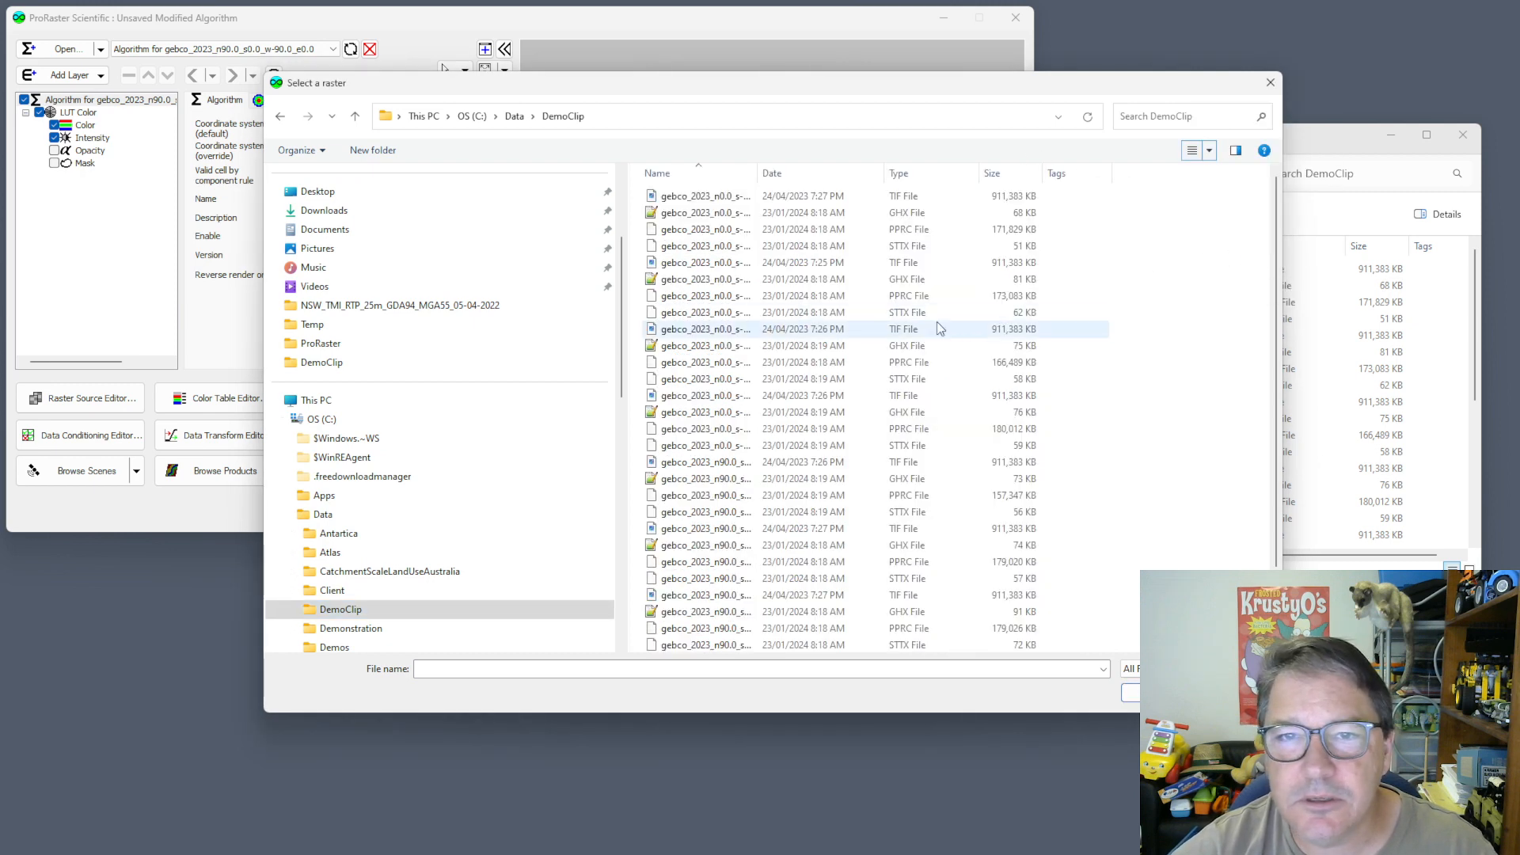
left_click_drag(763, 169, 863, 172)
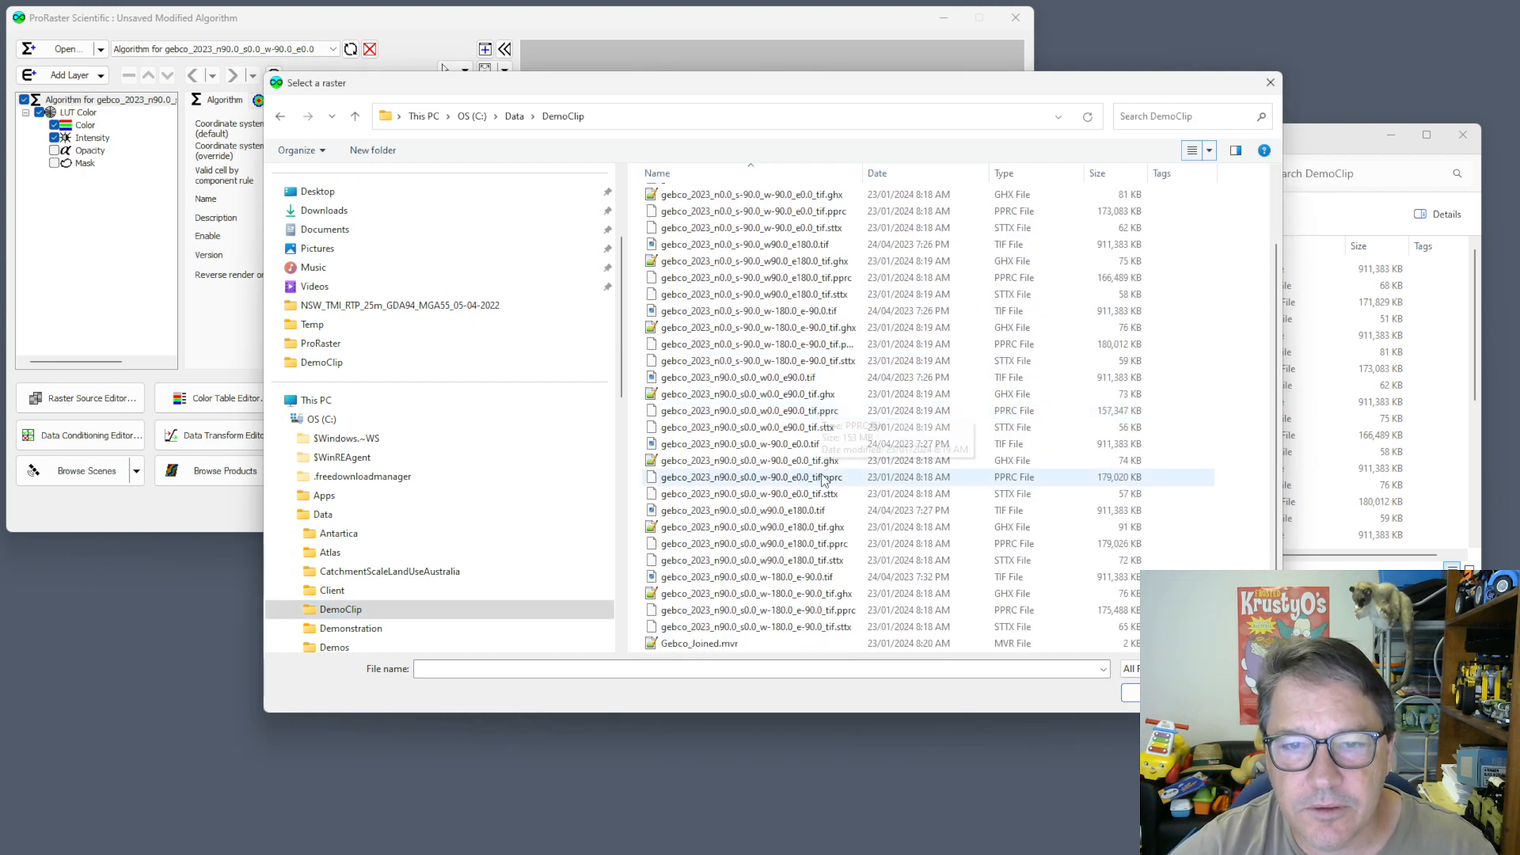
scroll(717, 626, "down", 2)
left_click(714, 643)
double_click(715, 643)
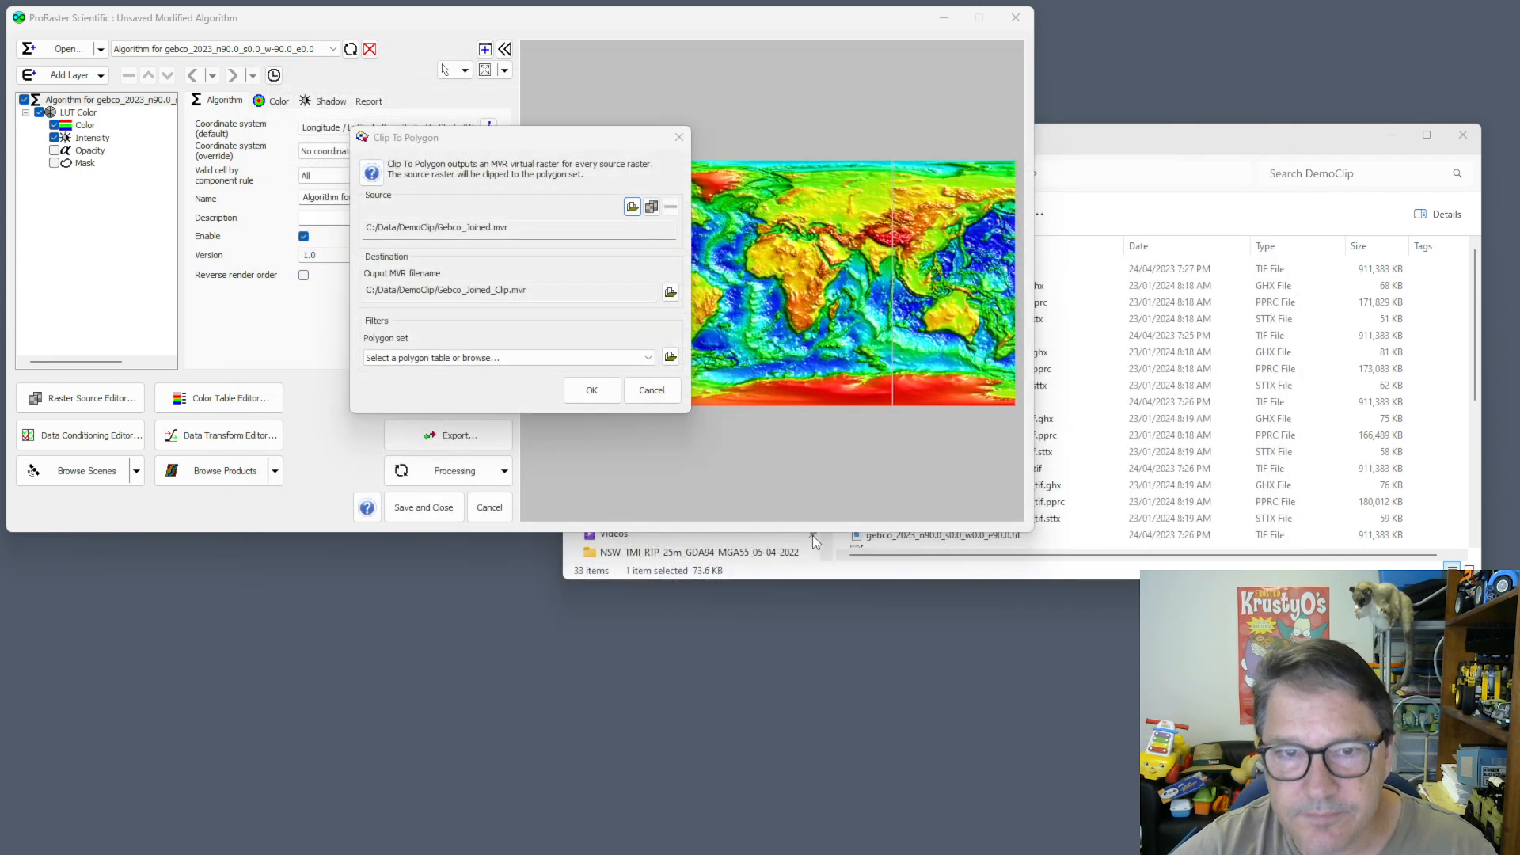
- Set the clip's output MVR file to Gebco_Clipped_NSW.mvr in the DemoClip folder
left_click(670, 293)
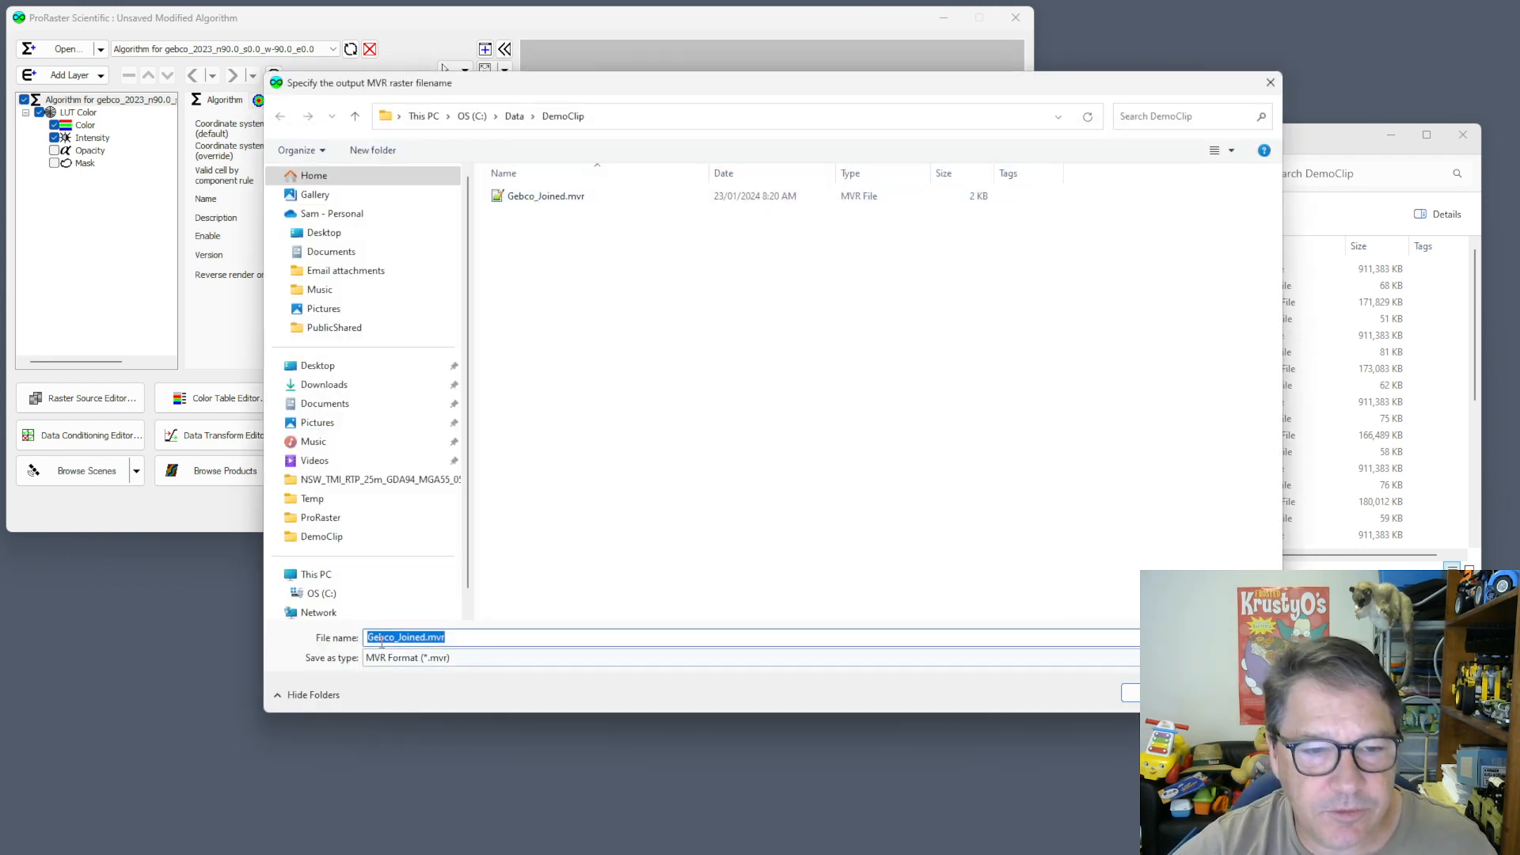
left_click(399, 637)
key("ctrl+shift+Right")
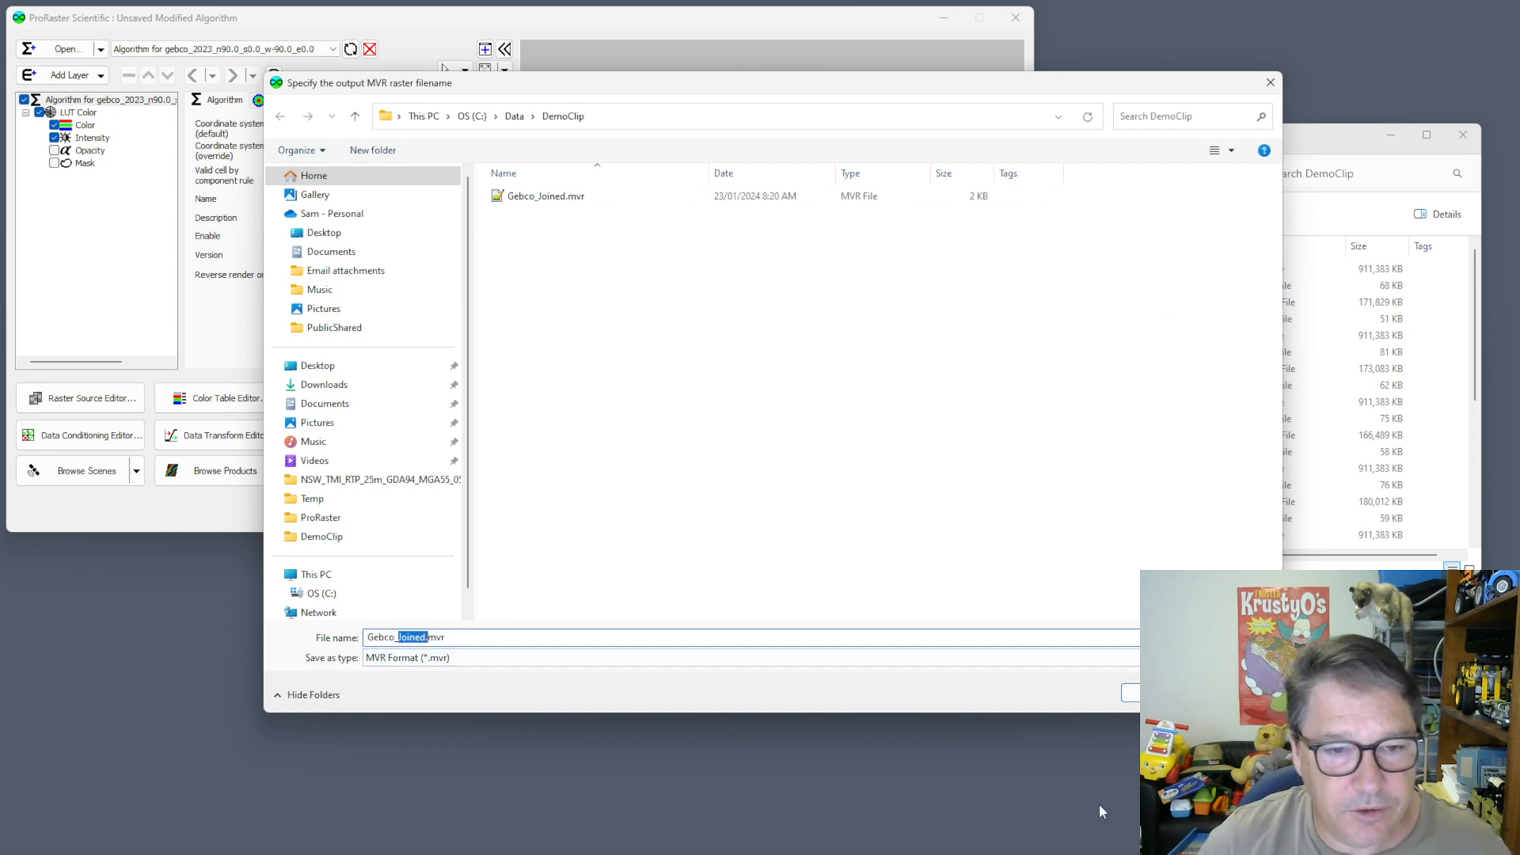
key("shift+Left")
type("Clipped")
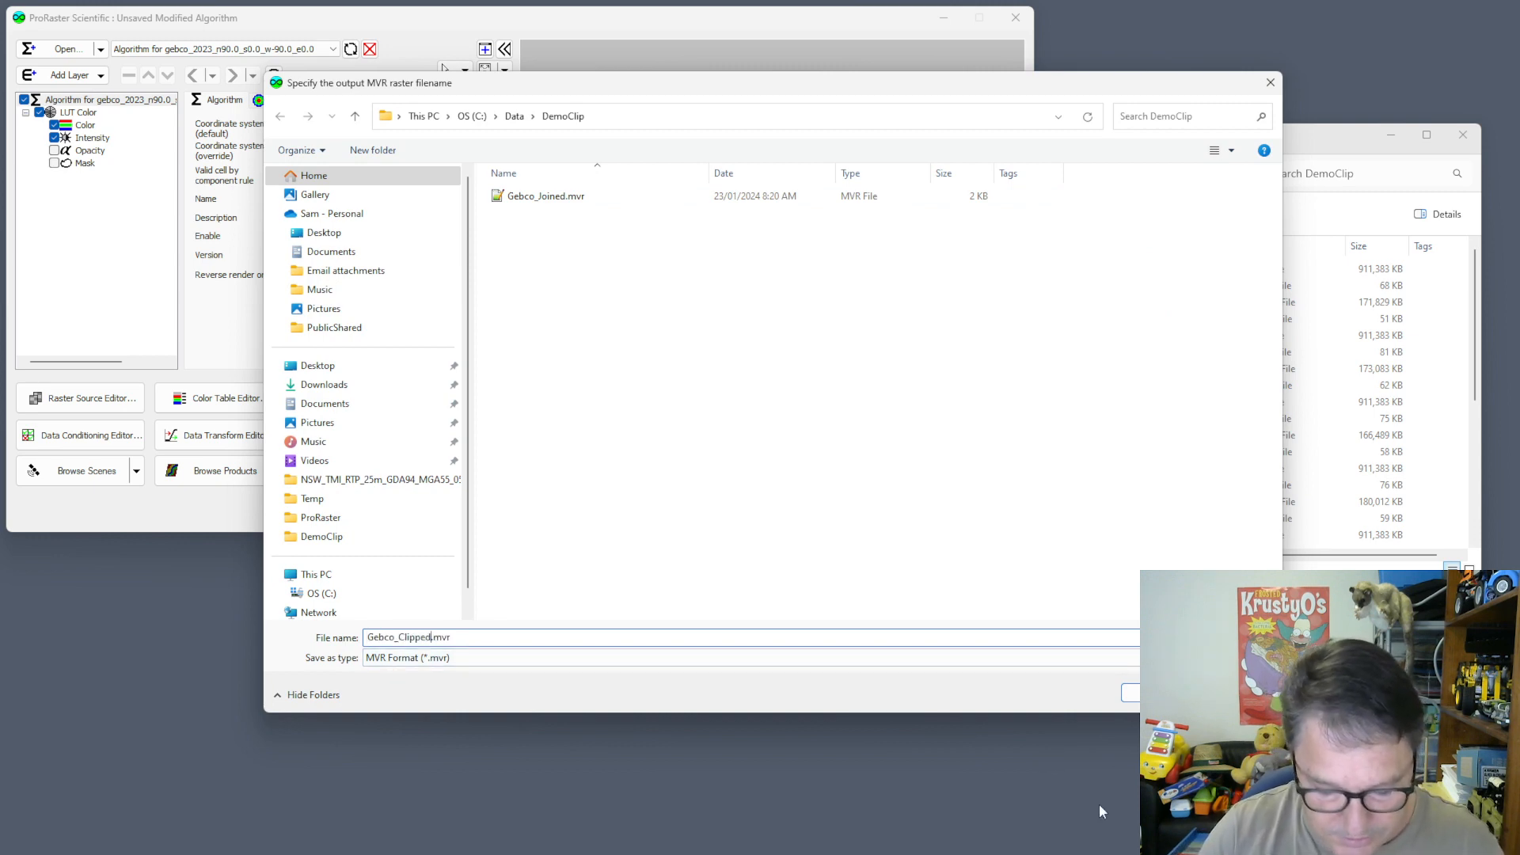
type("_NSW")
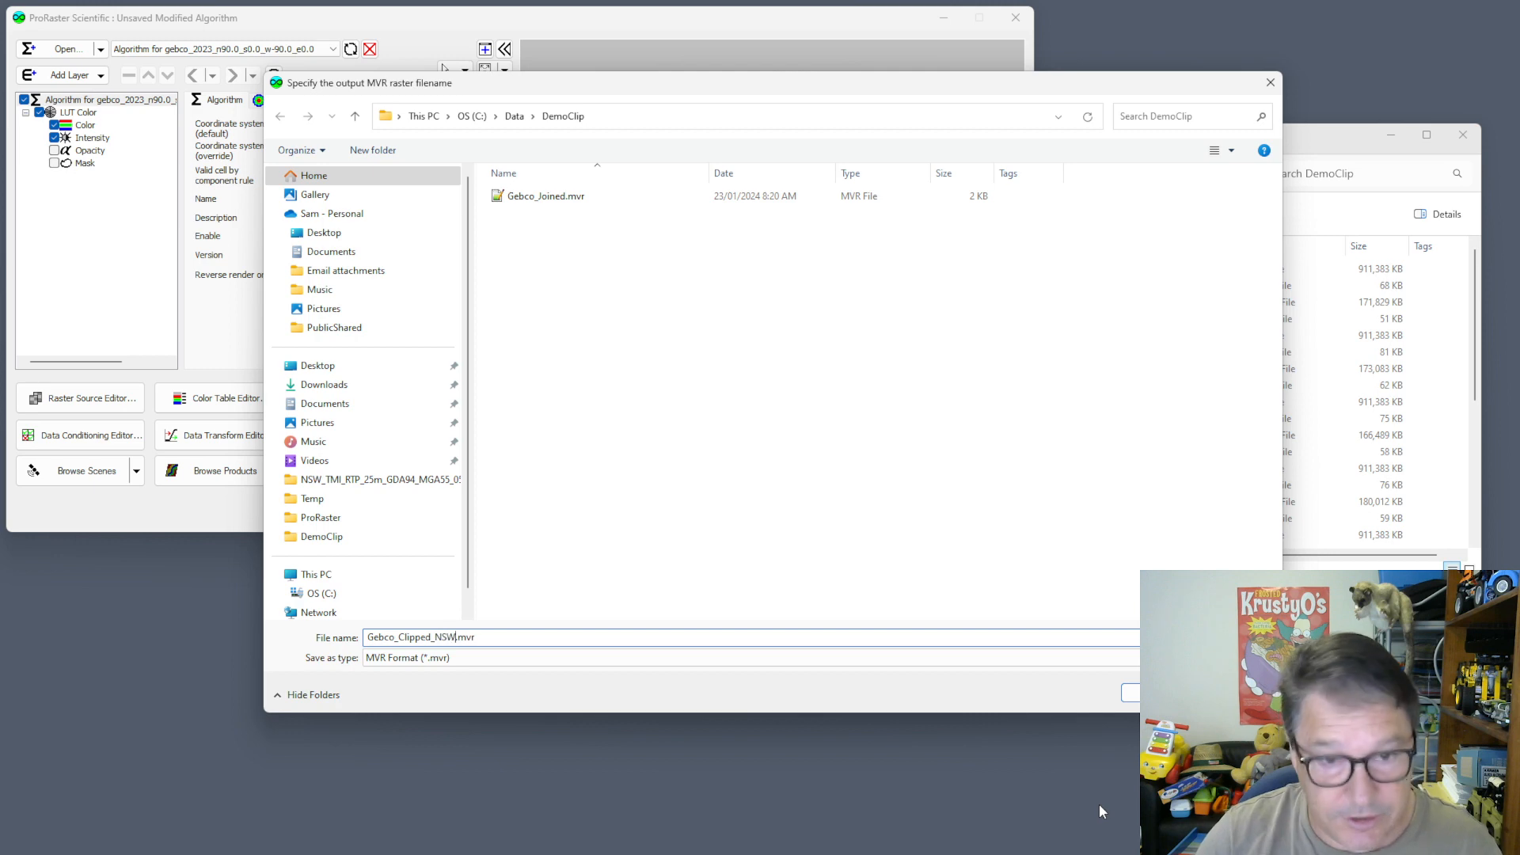
key("Return")
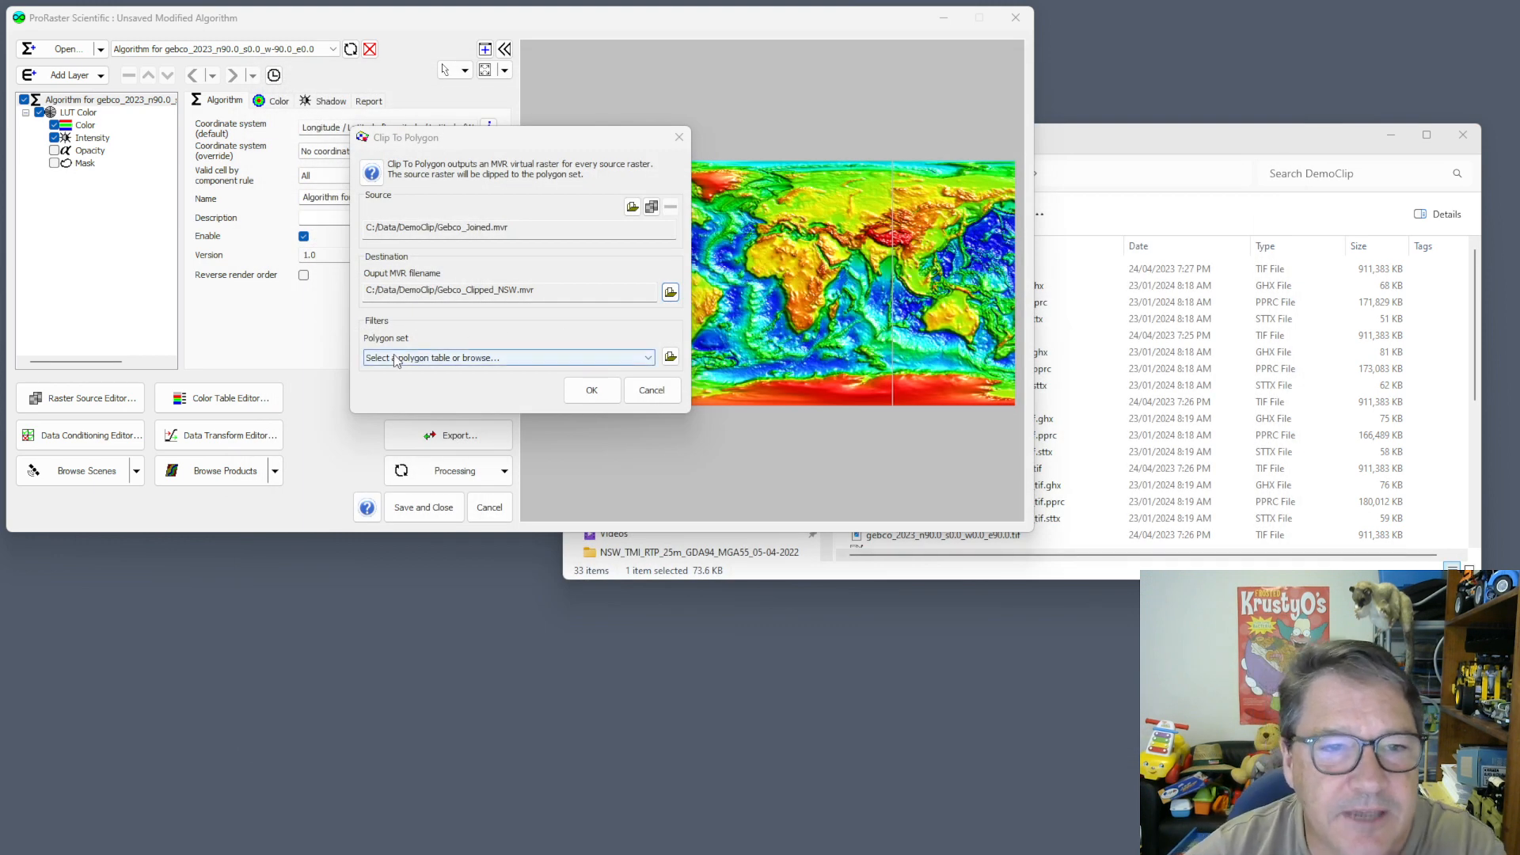
- Clip with the polygon set C:/Data/Polygons/NewSouthWales_Level1.TAB, run the operation and inspect the clipped raster
left_click(600, 357)
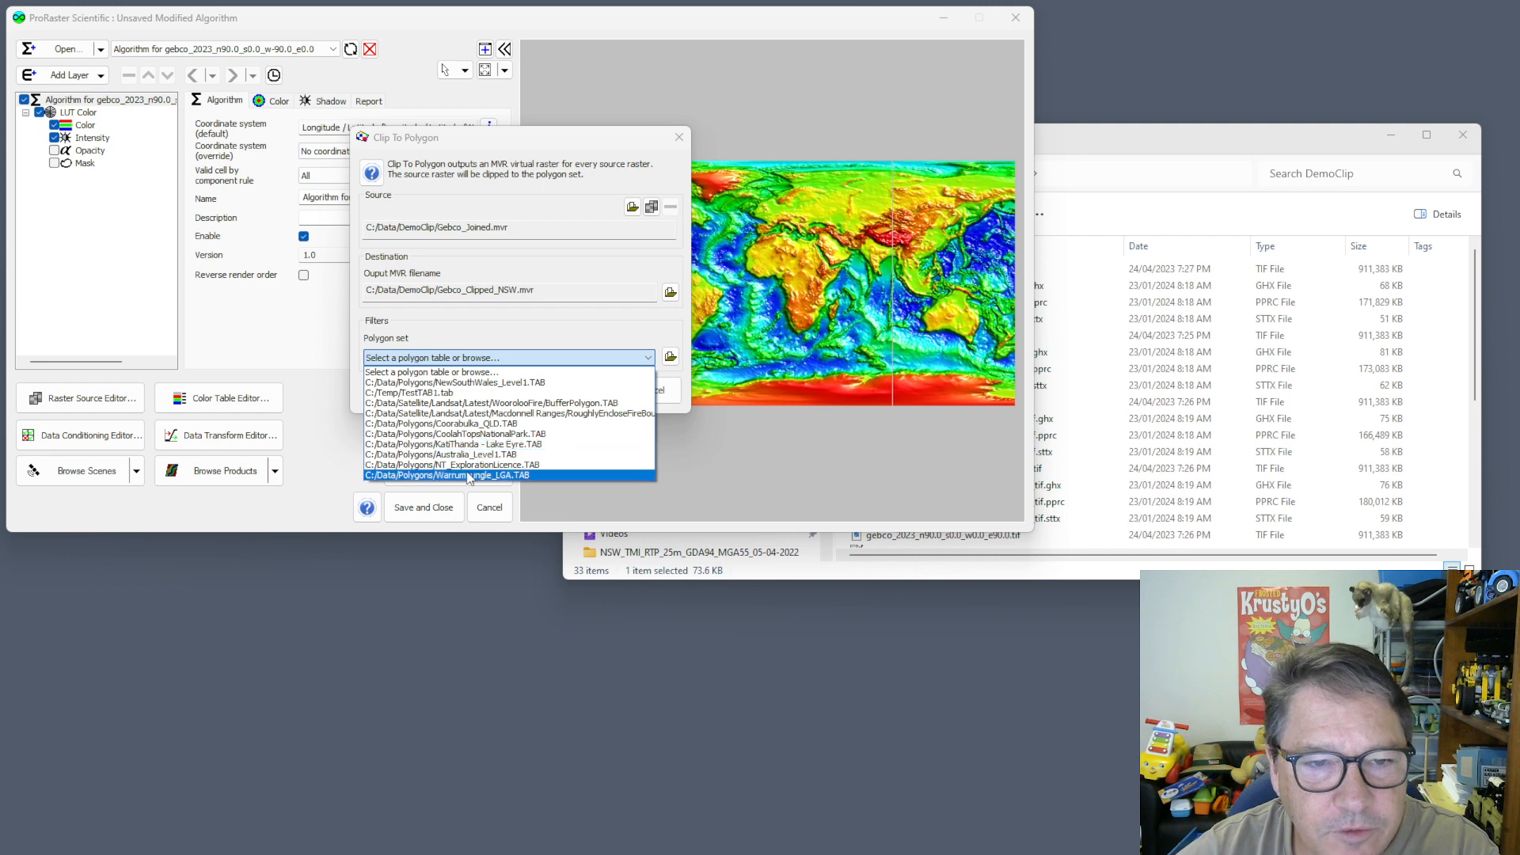
left_click(480, 384)
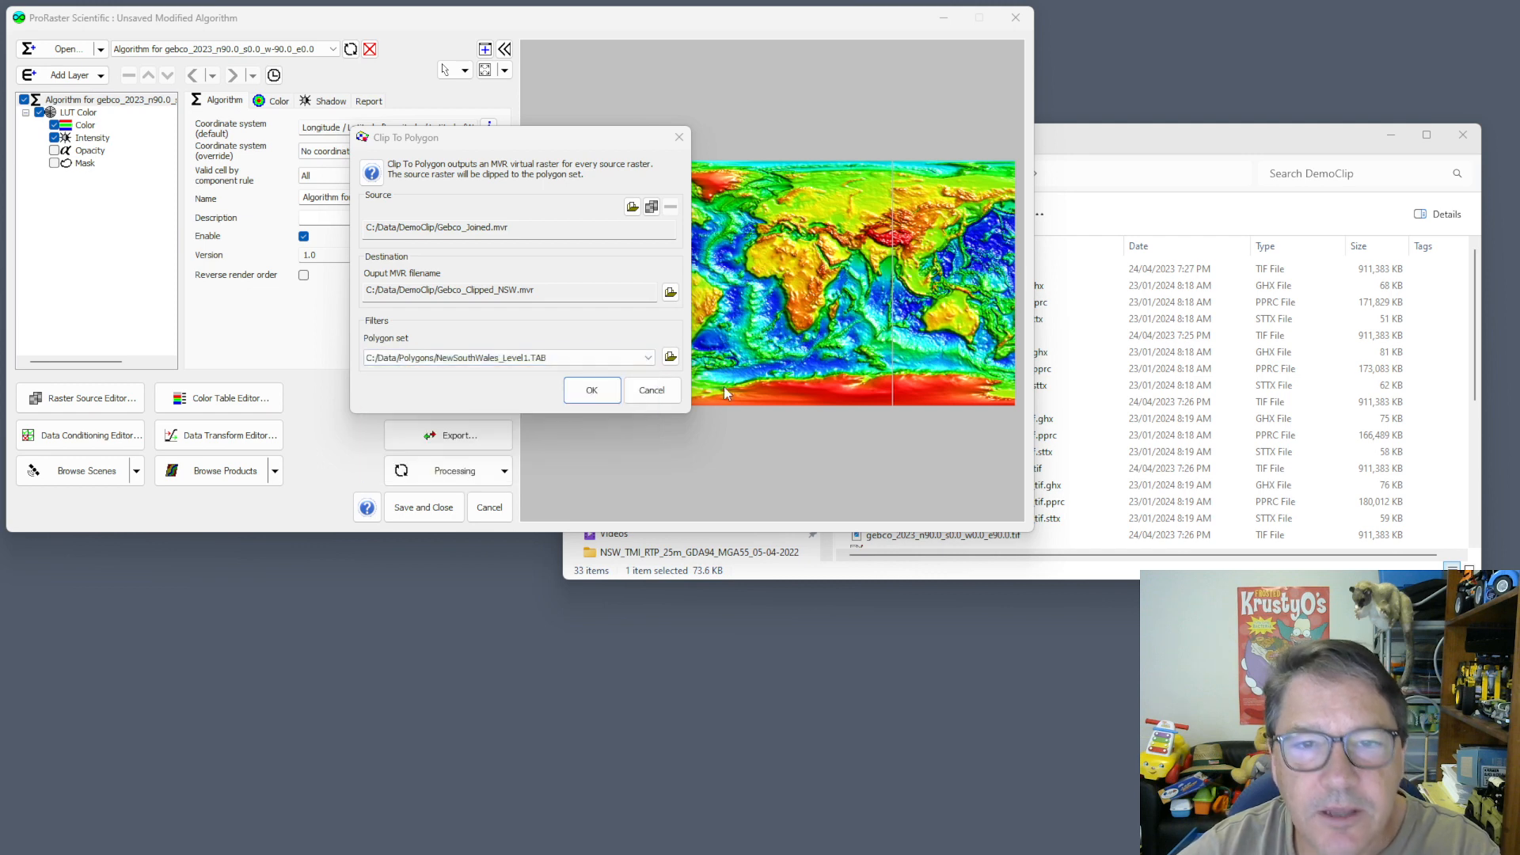
left_click(595, 388)
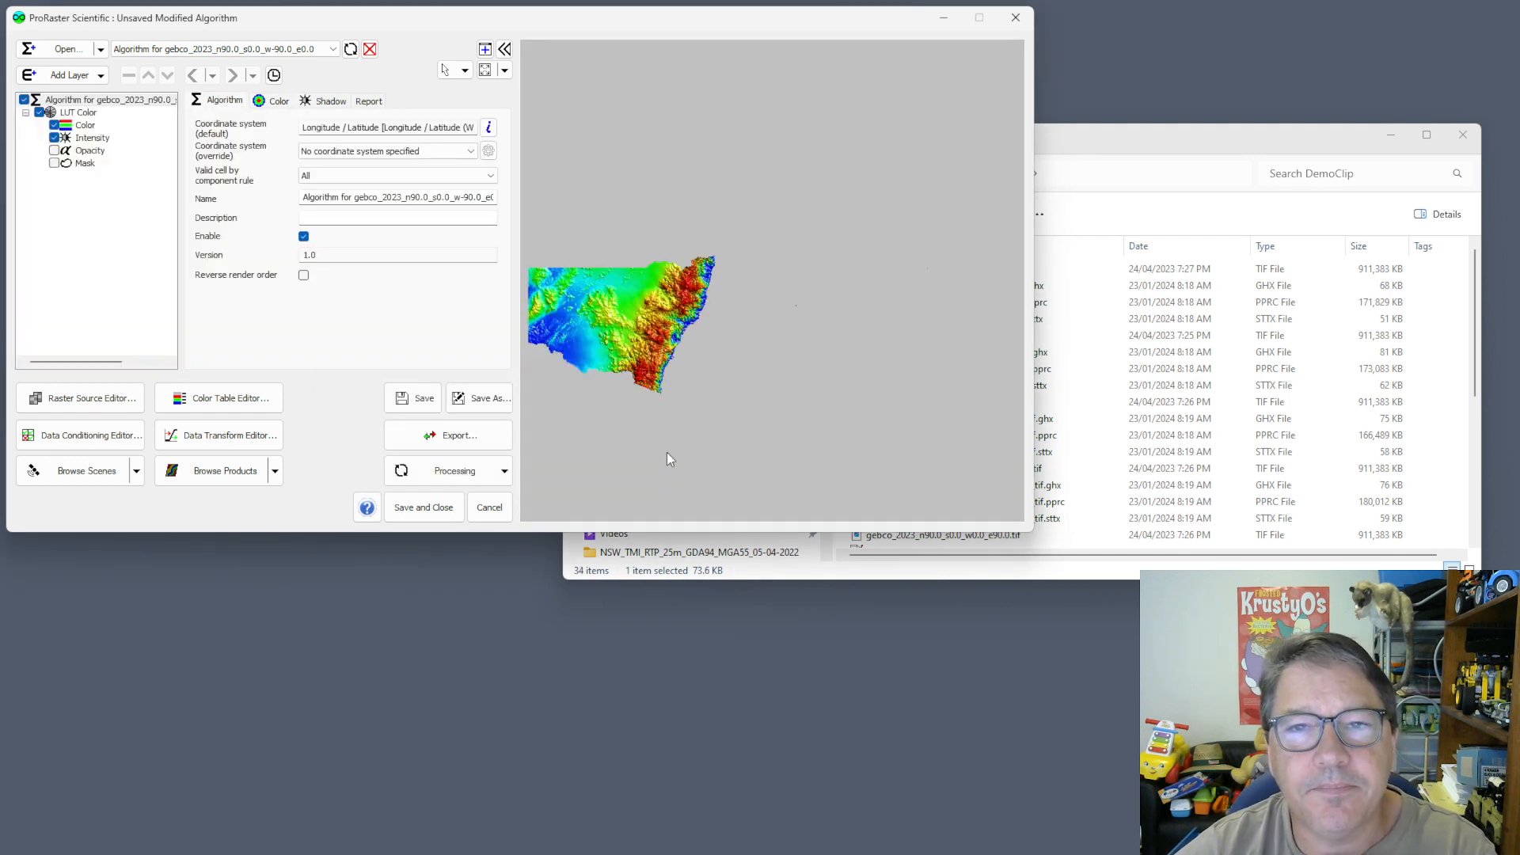
left_click_drag(639, 304, 791, 233)
scroll(791, 234, "up", 3)
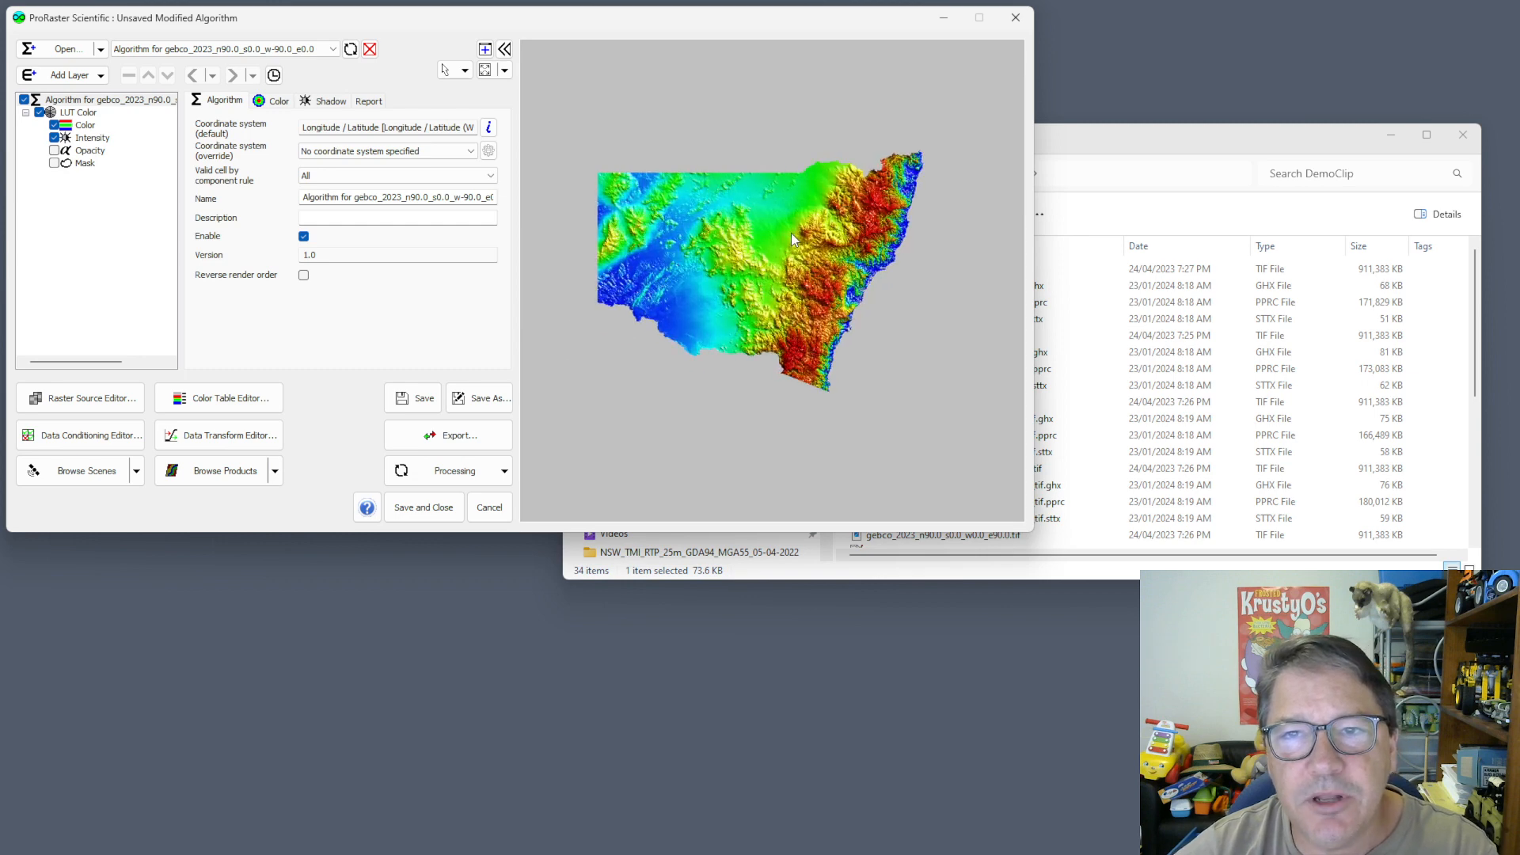
scroll(791, 233, "up", 3)
scroll(790, 247, "down", 3)
left_click_drag(777, 252, 800, 269)
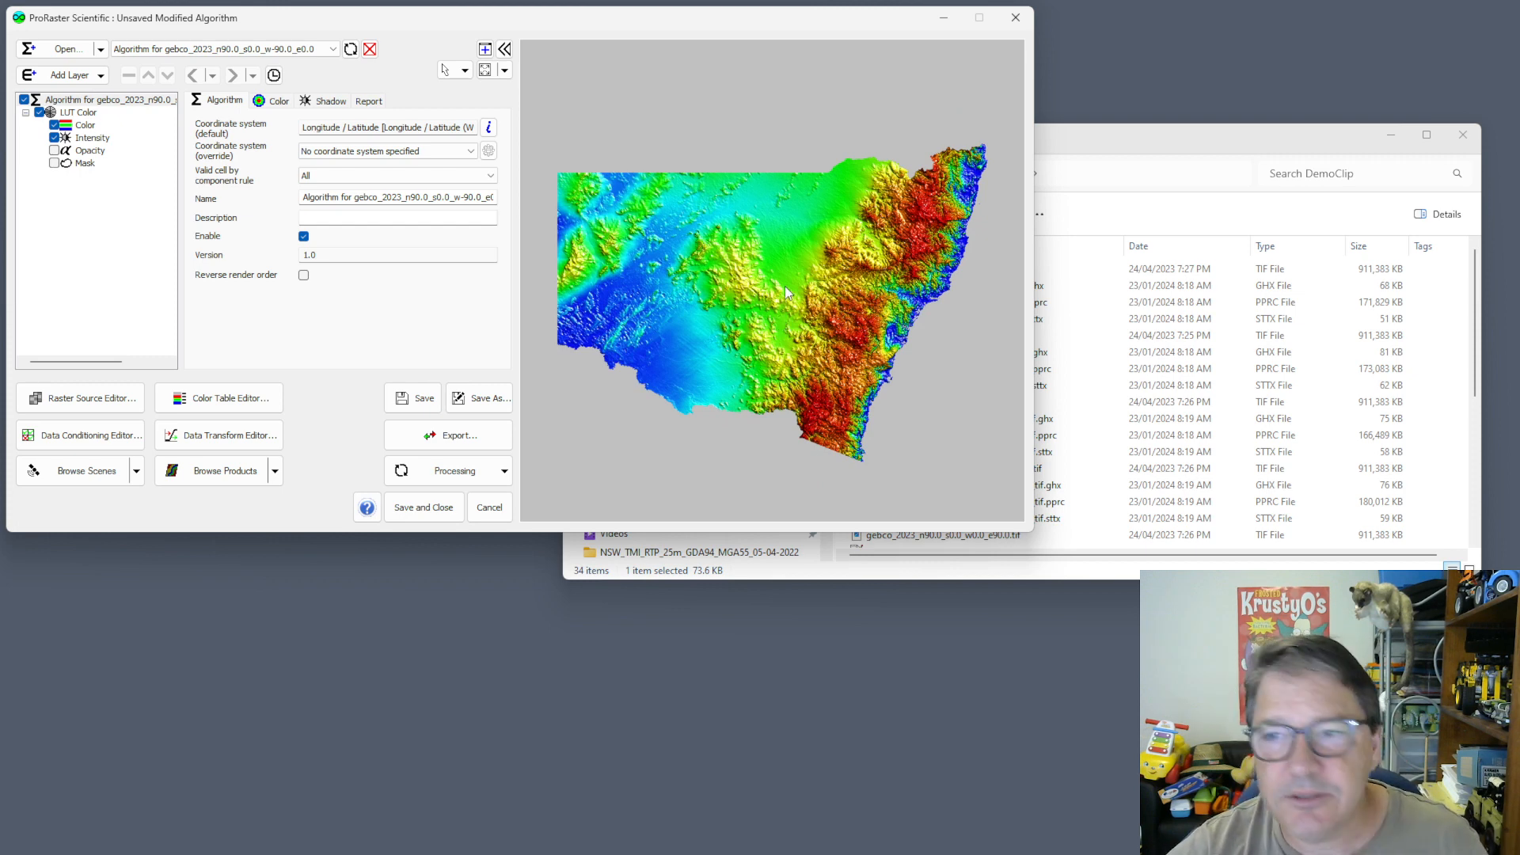
- Start an Export operation with Gebco_Clipped_NSW.mvr as its source raster
left_click(483, 473)
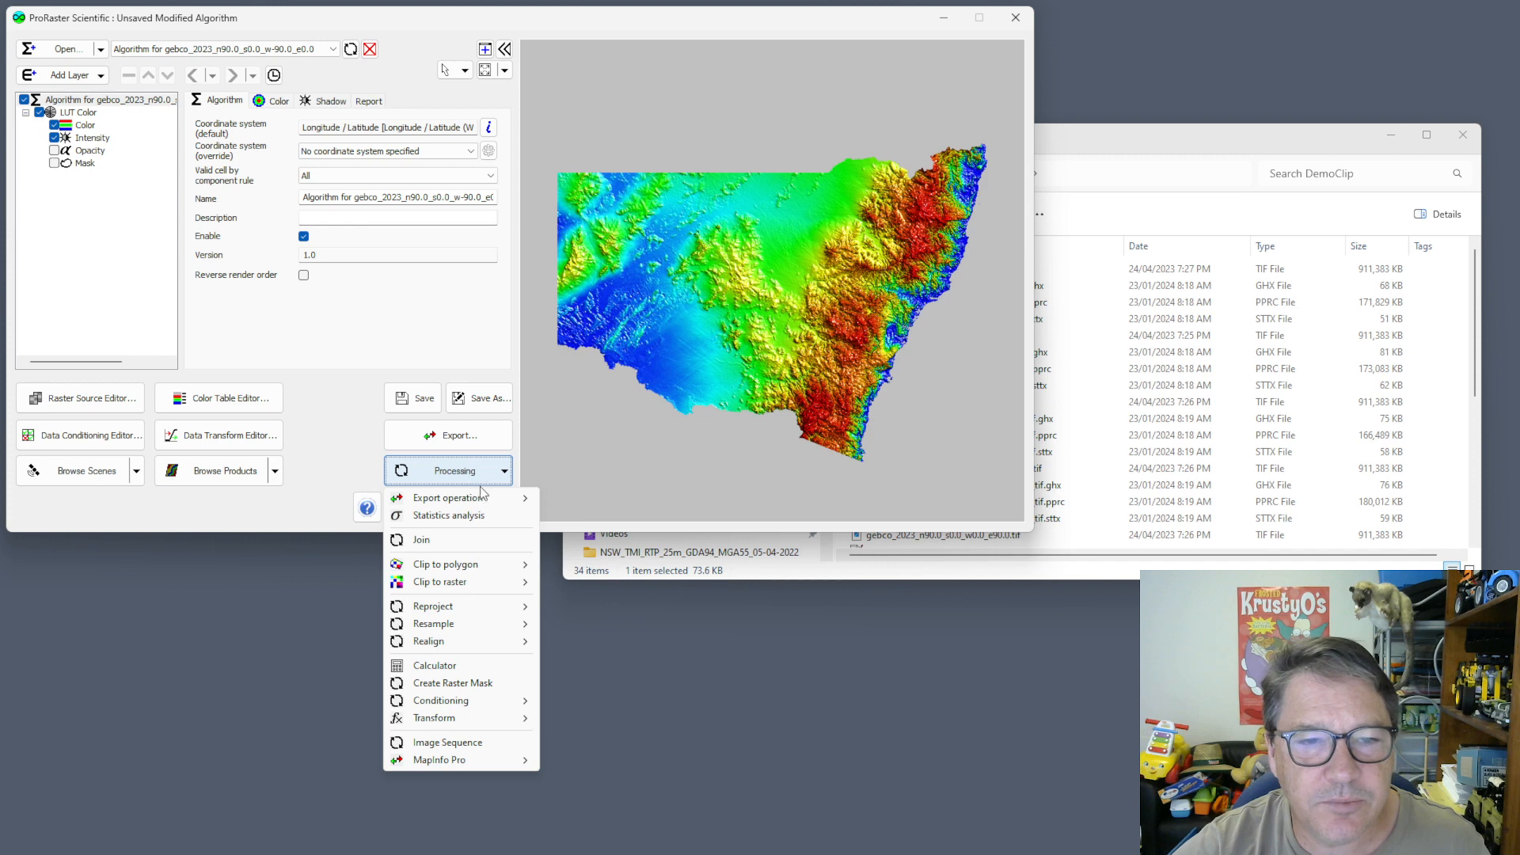
mouse_move(483, 501)
left_click(600, 498)
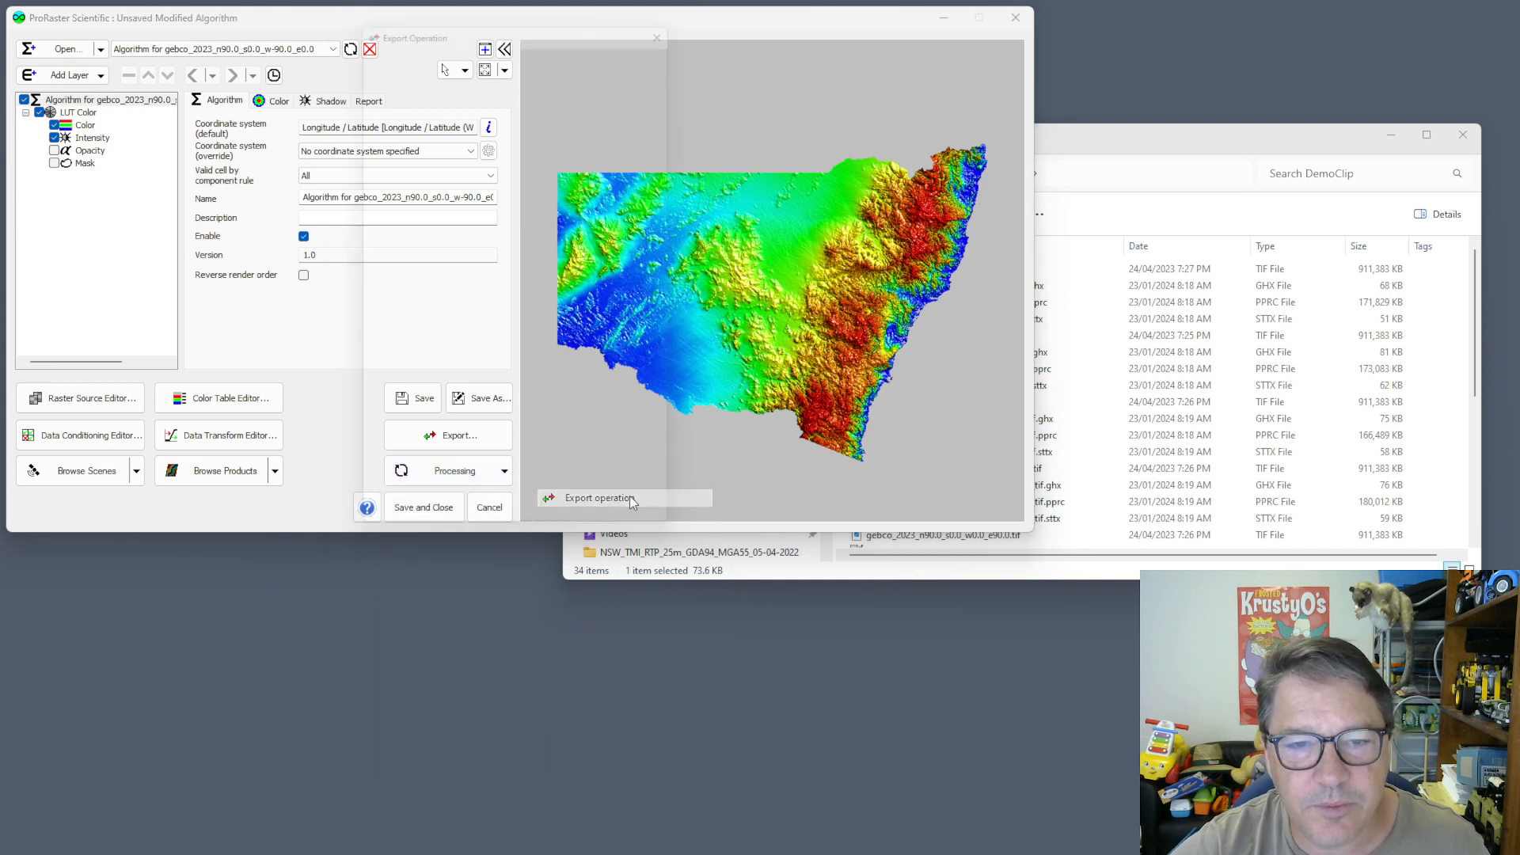
left_click_drag(564, 35, 610, 115)
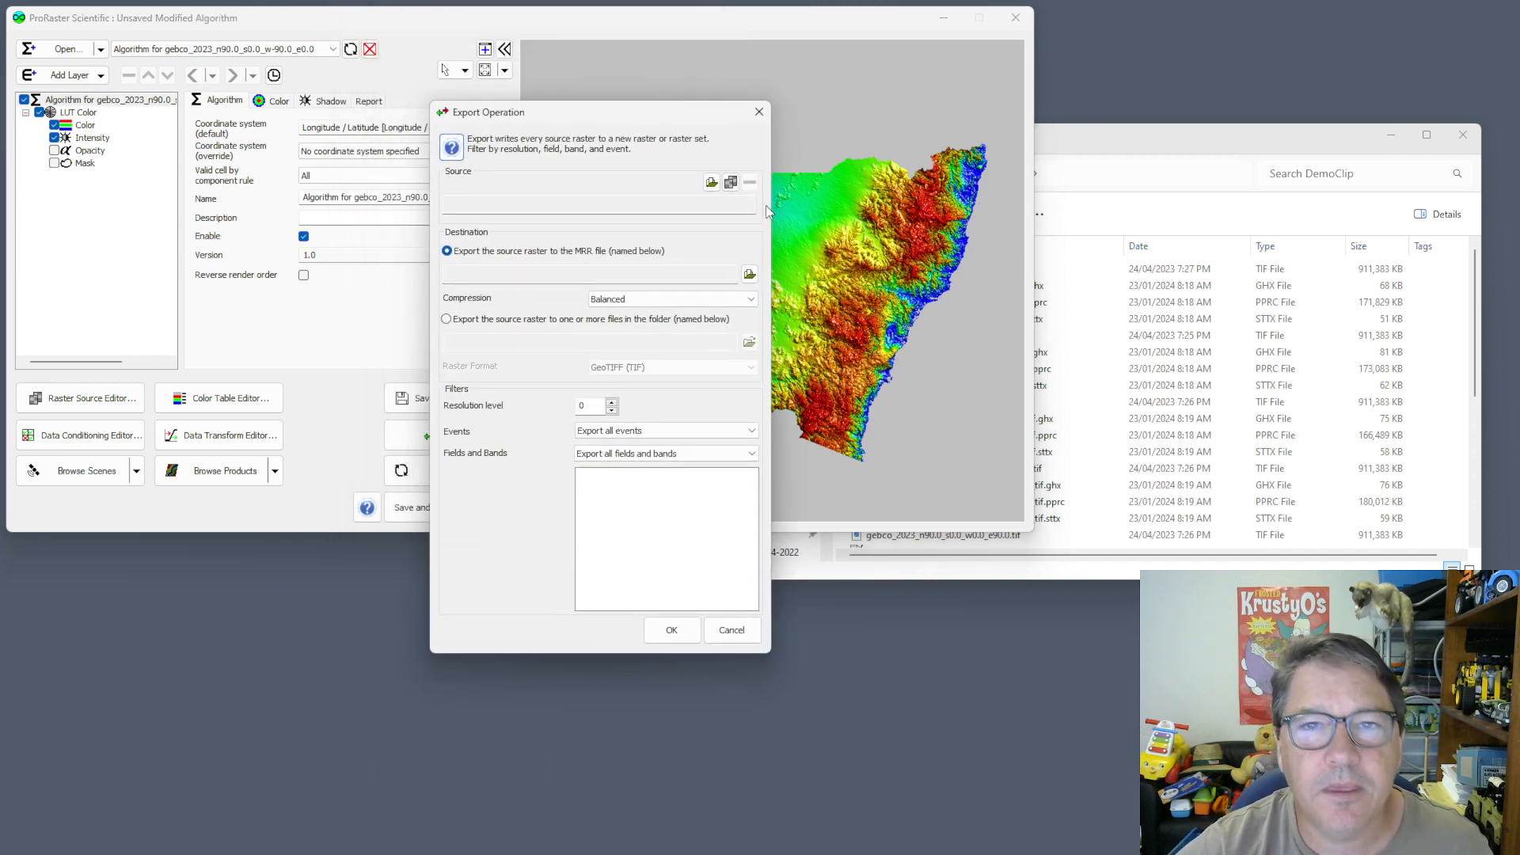
left_click(711, 182)
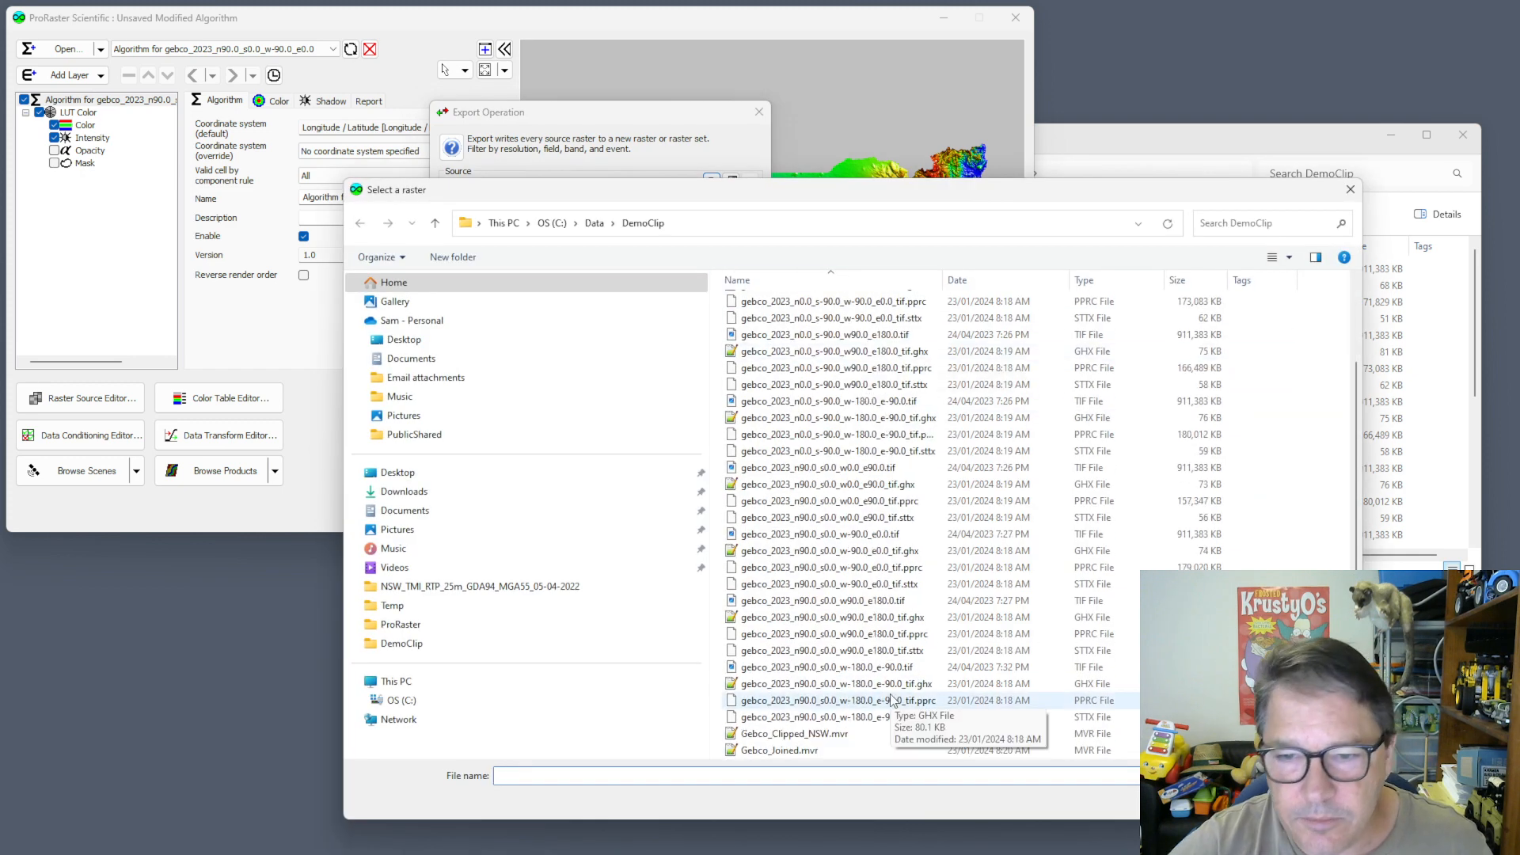
double_click(792, 734)
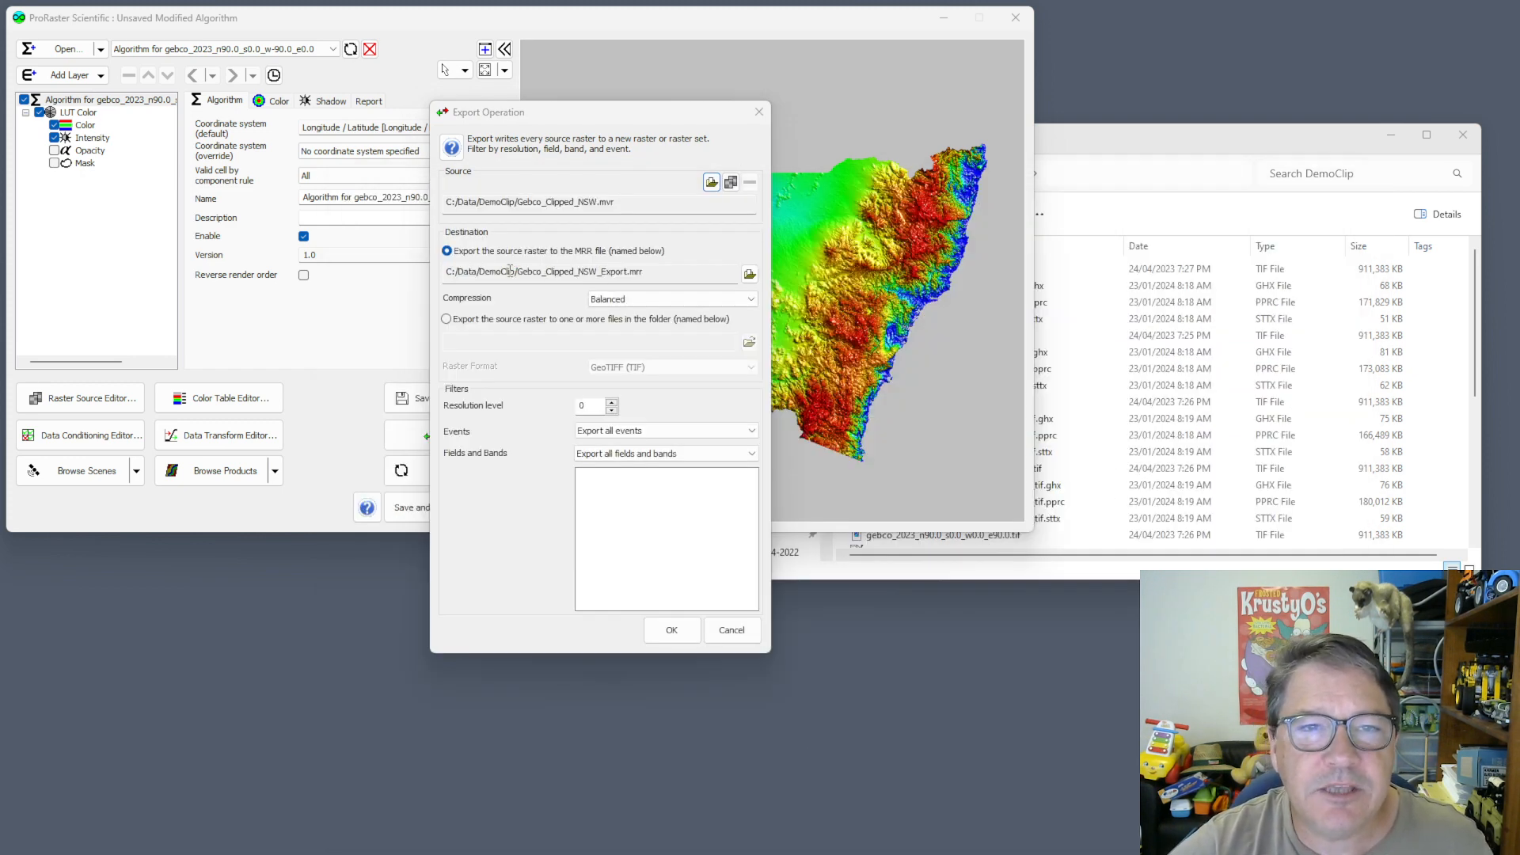
- Set the export to write one or more files to a folder in GeoTIFF (TIF) format
left_click(525, 320)
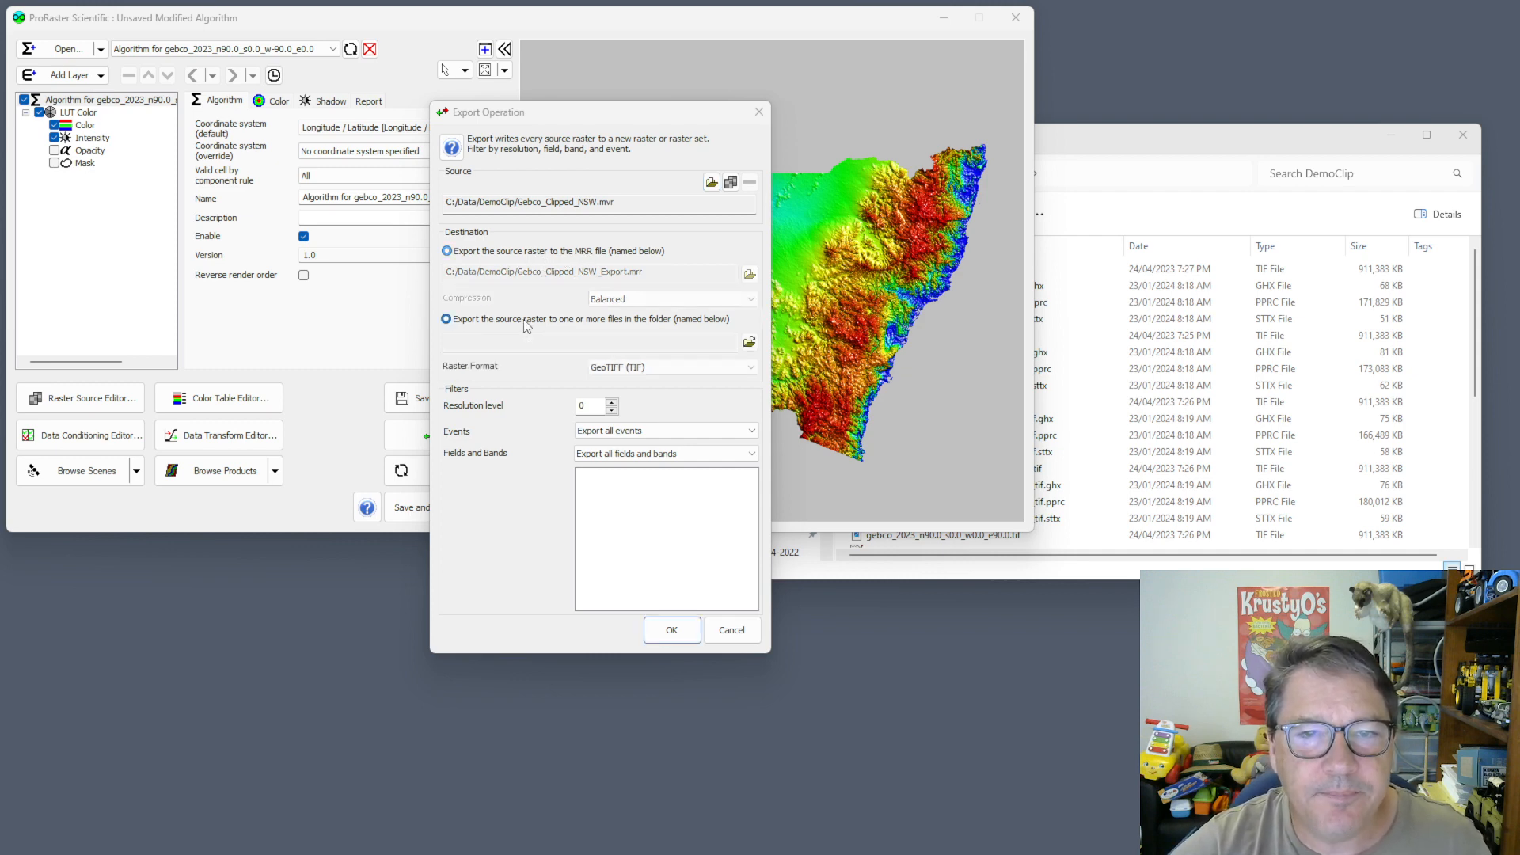
left_click(670, 368)
left_click(545, 367)
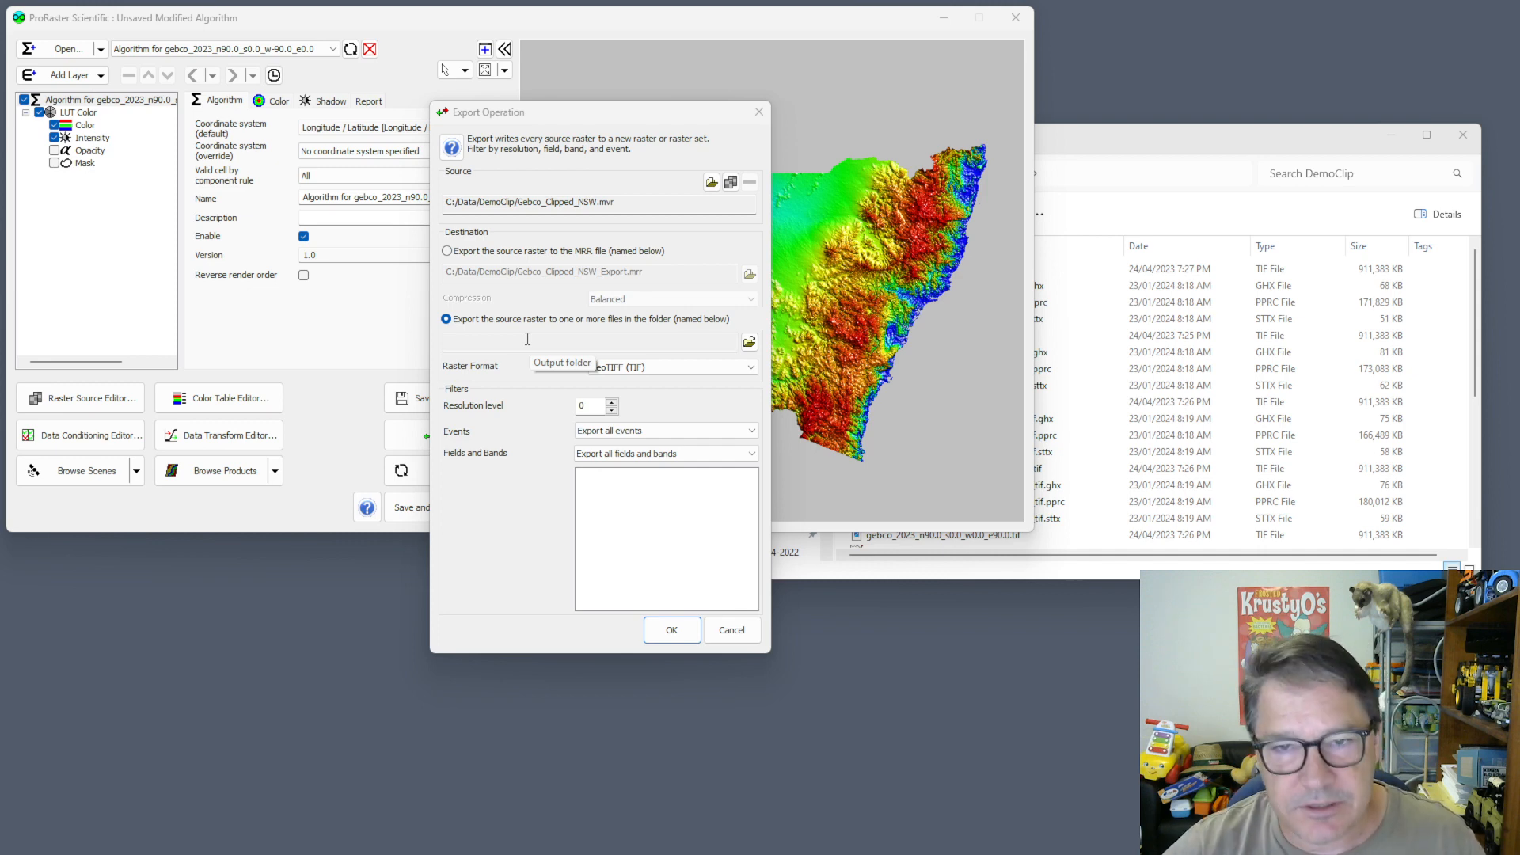
- Create an NSW folder inside DemoClip as the export destination and run the export to completion
left_click(749, 342)
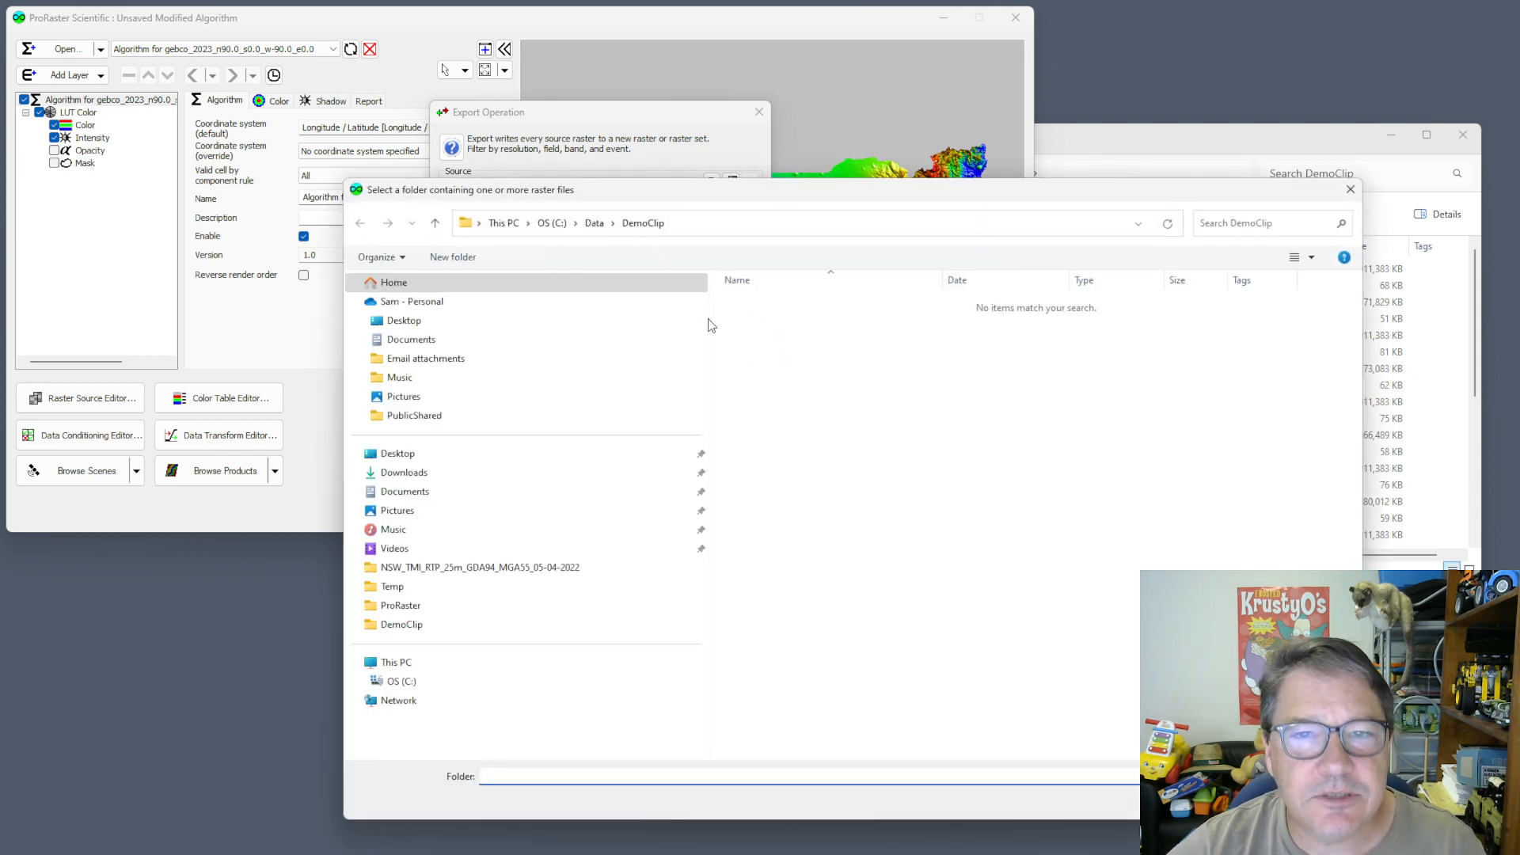
left_click(449, 623)
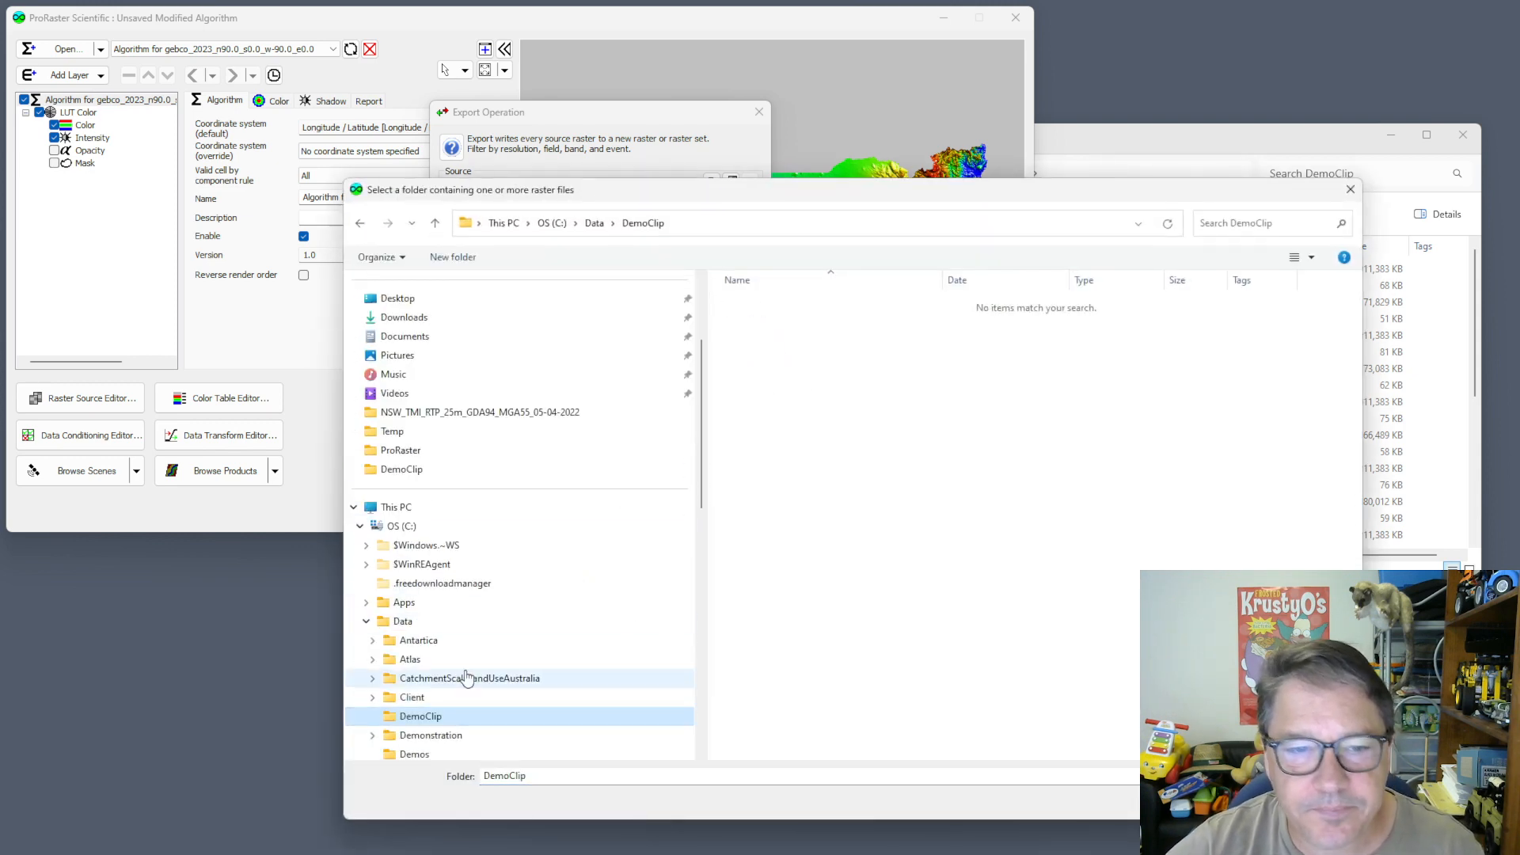
left_click(452, 257)
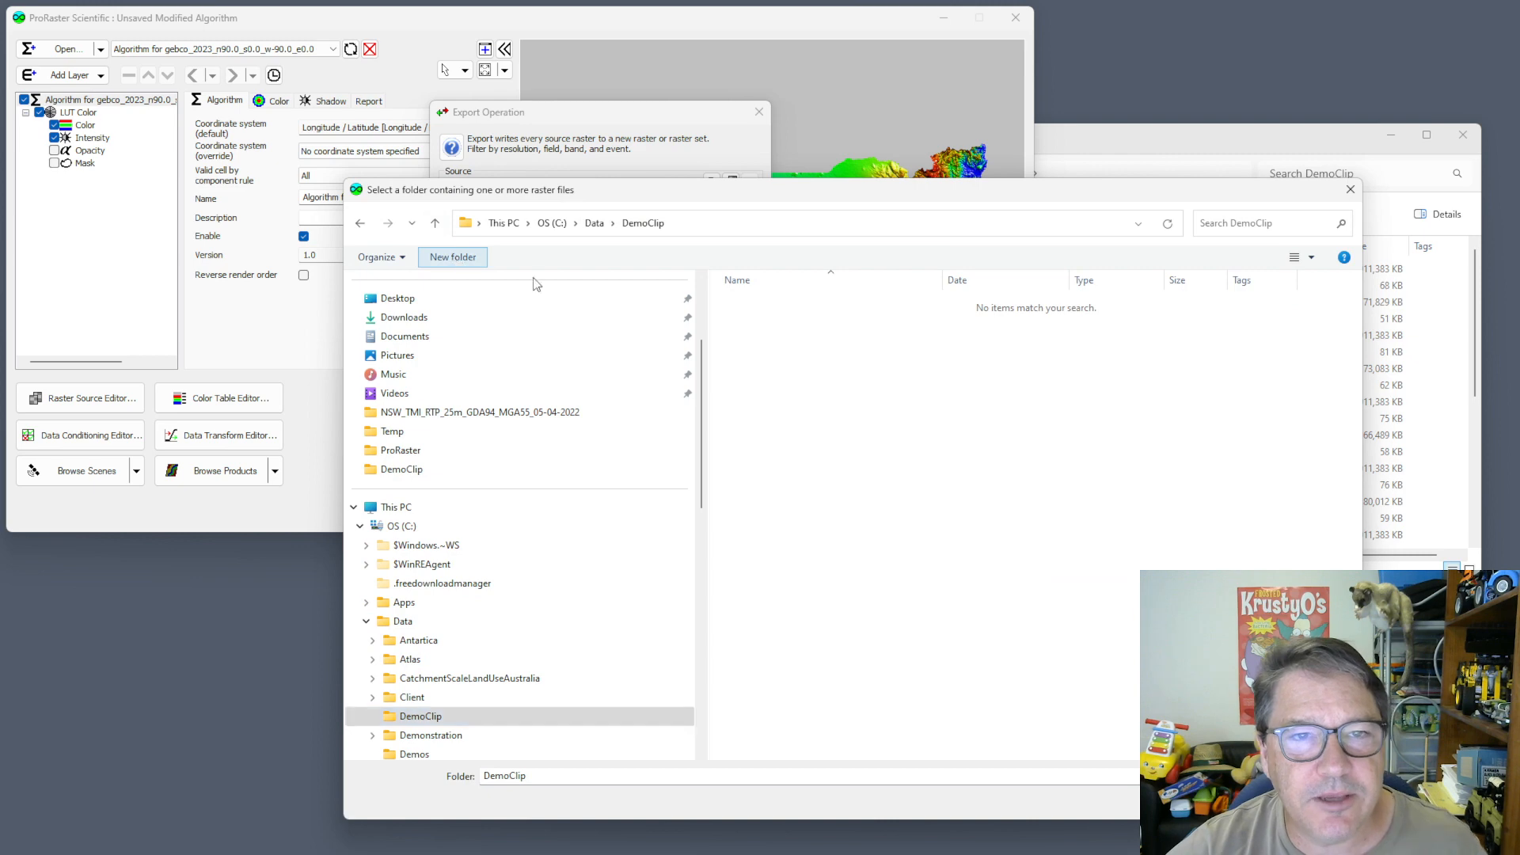
type("Au")
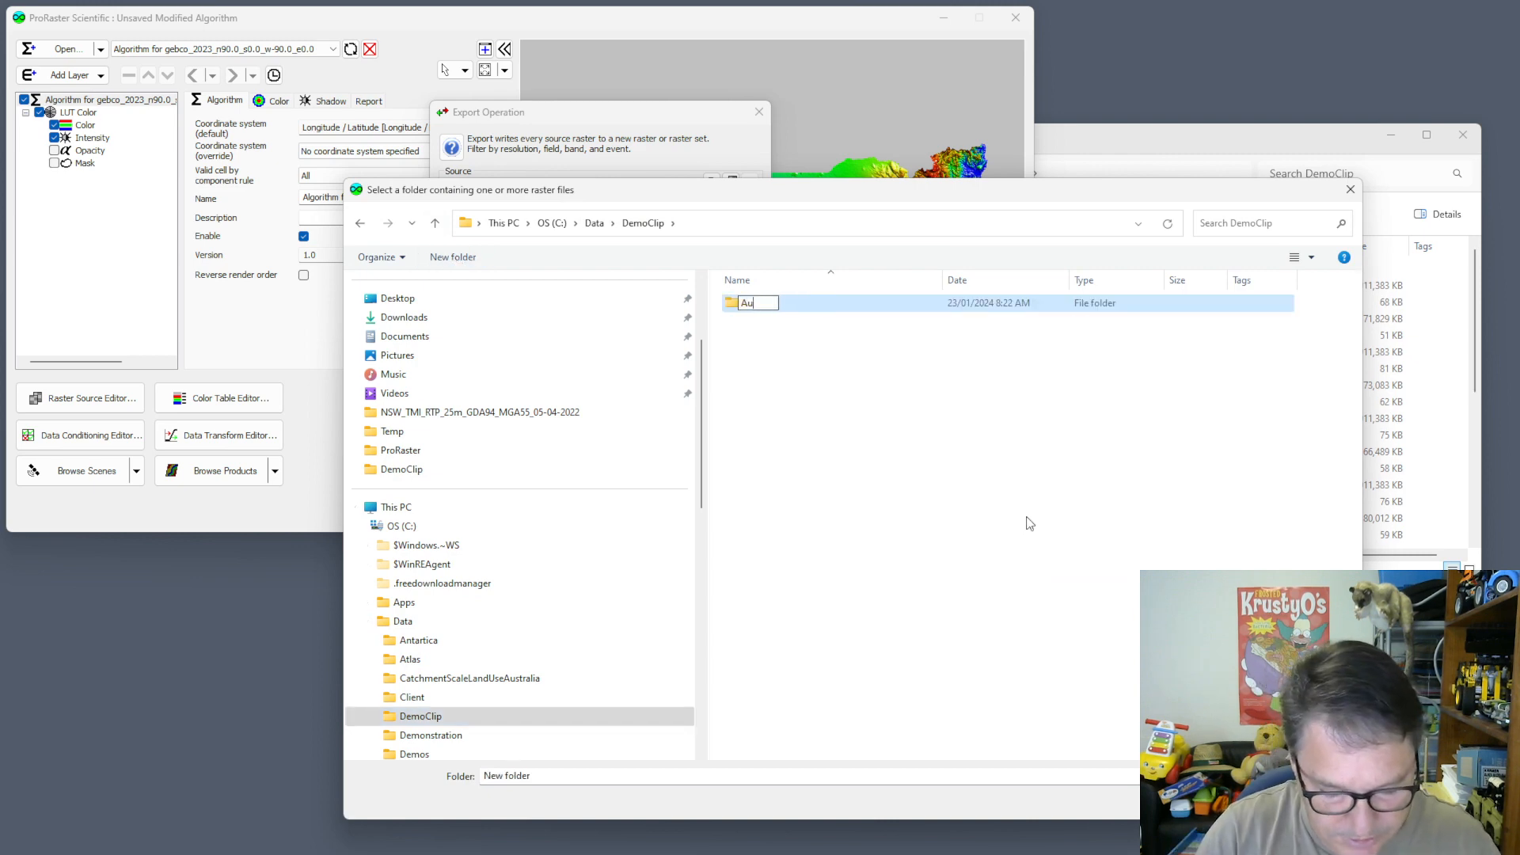
key("BackSpace")
key("BackSpace")
type("NSW")
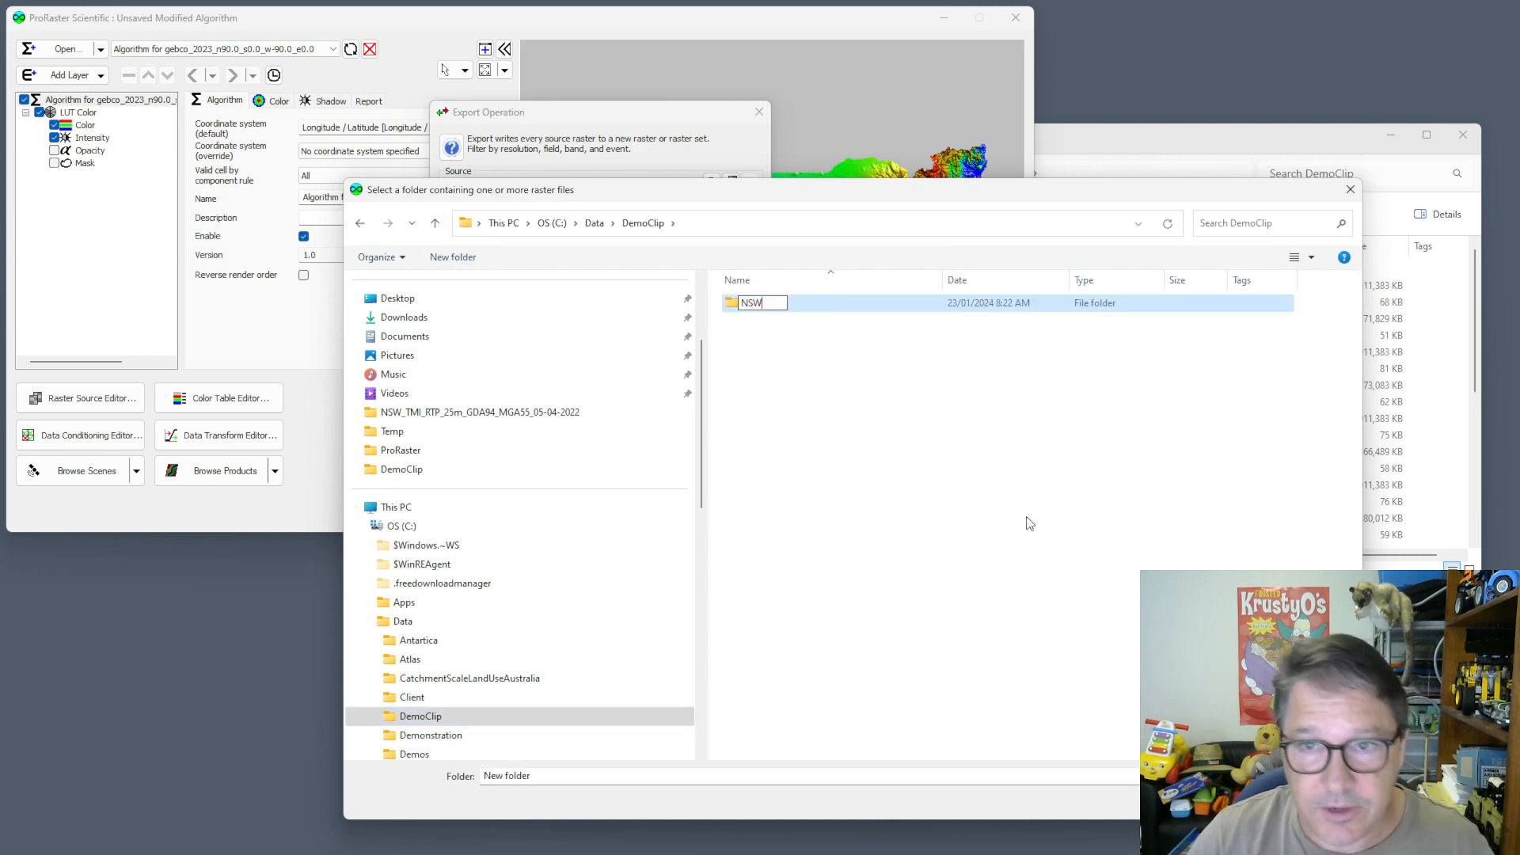
key("Return")
key("Return")
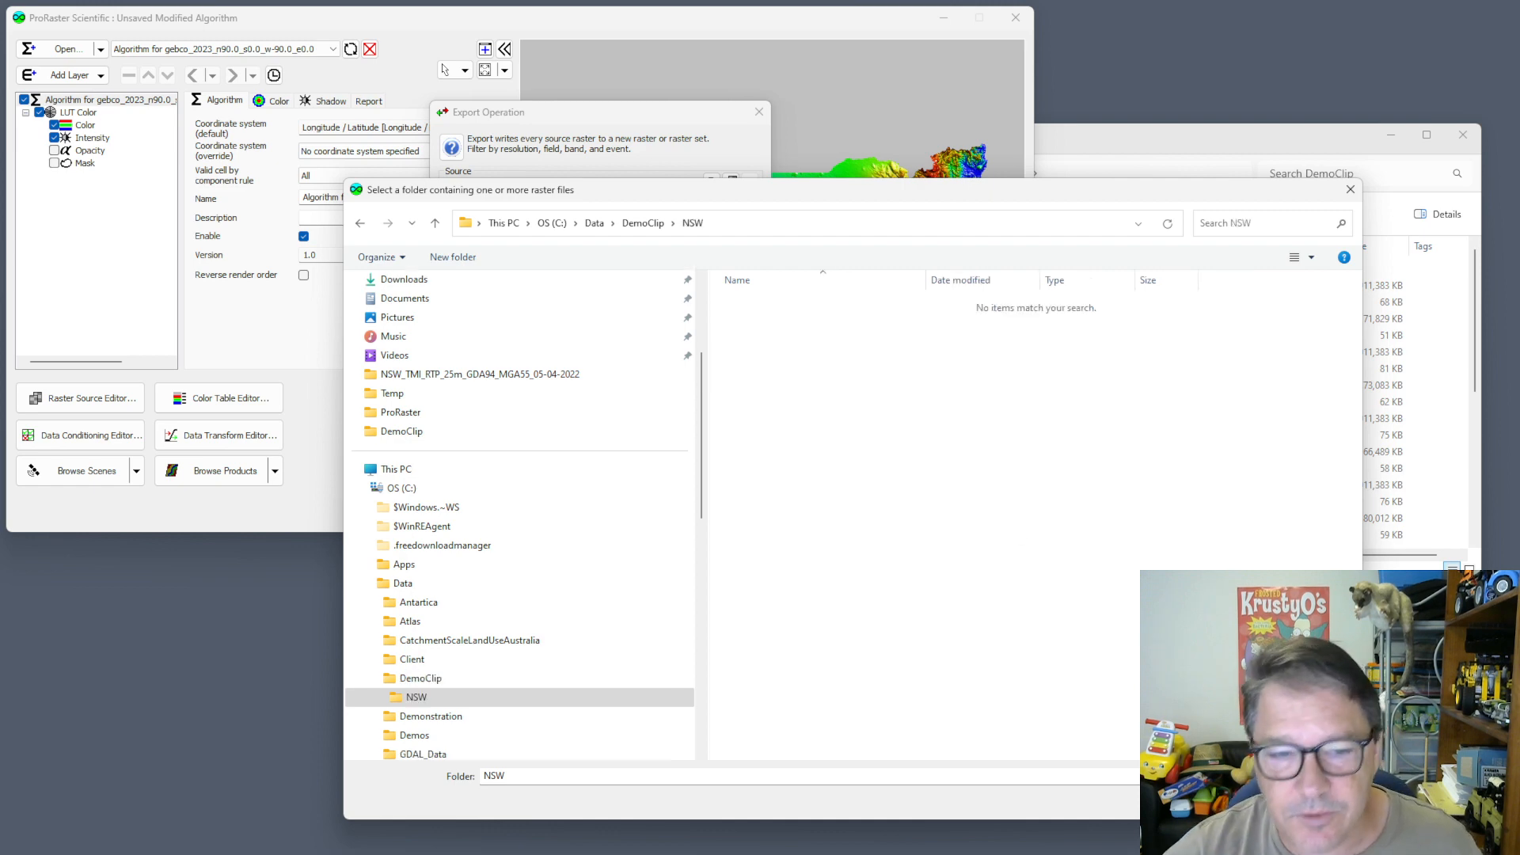
key("Return")
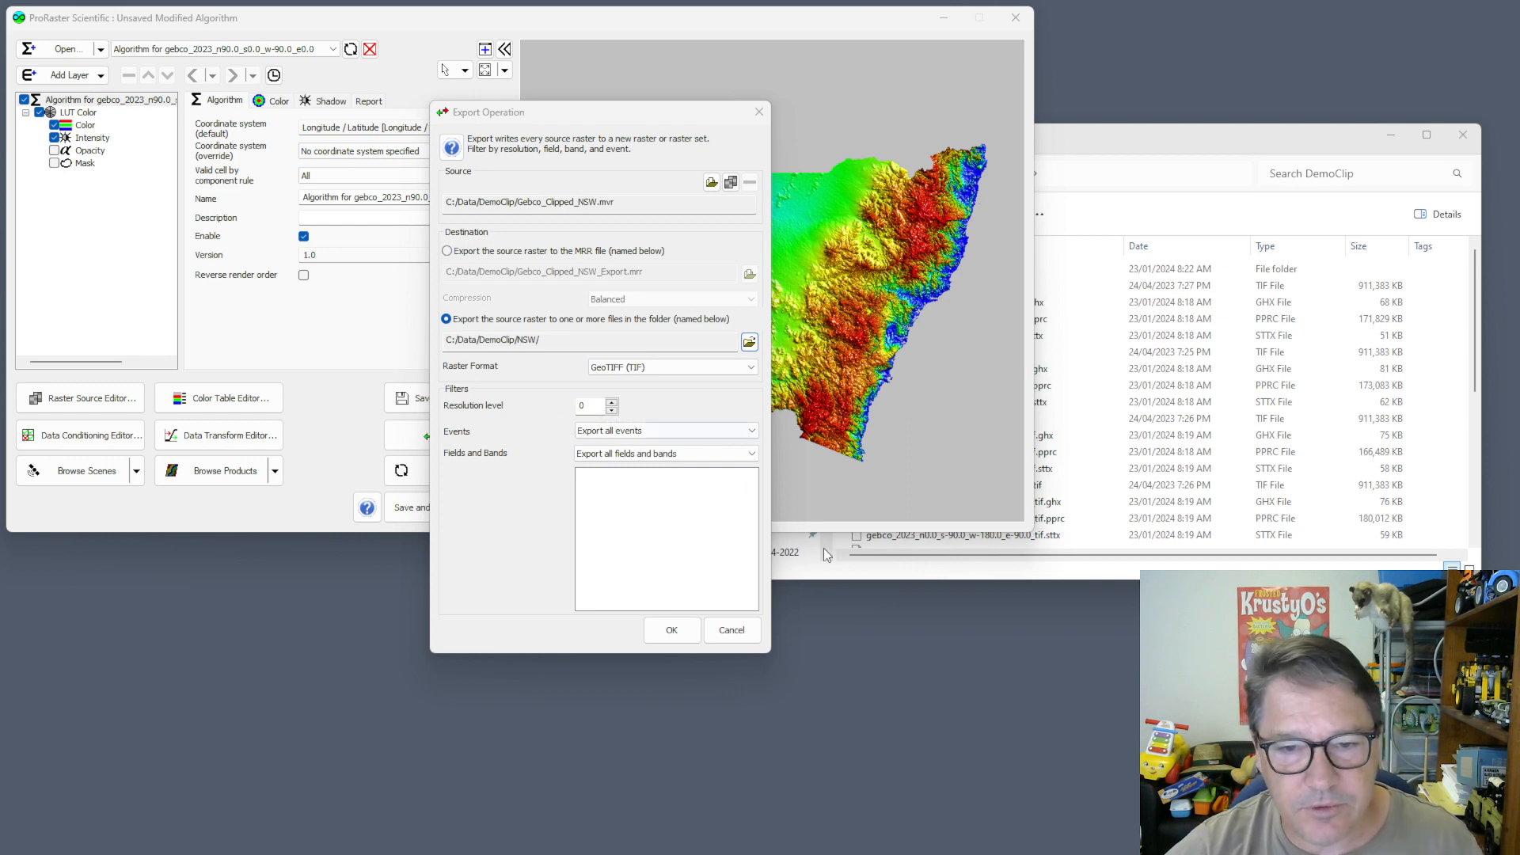
left_click(671, 629)
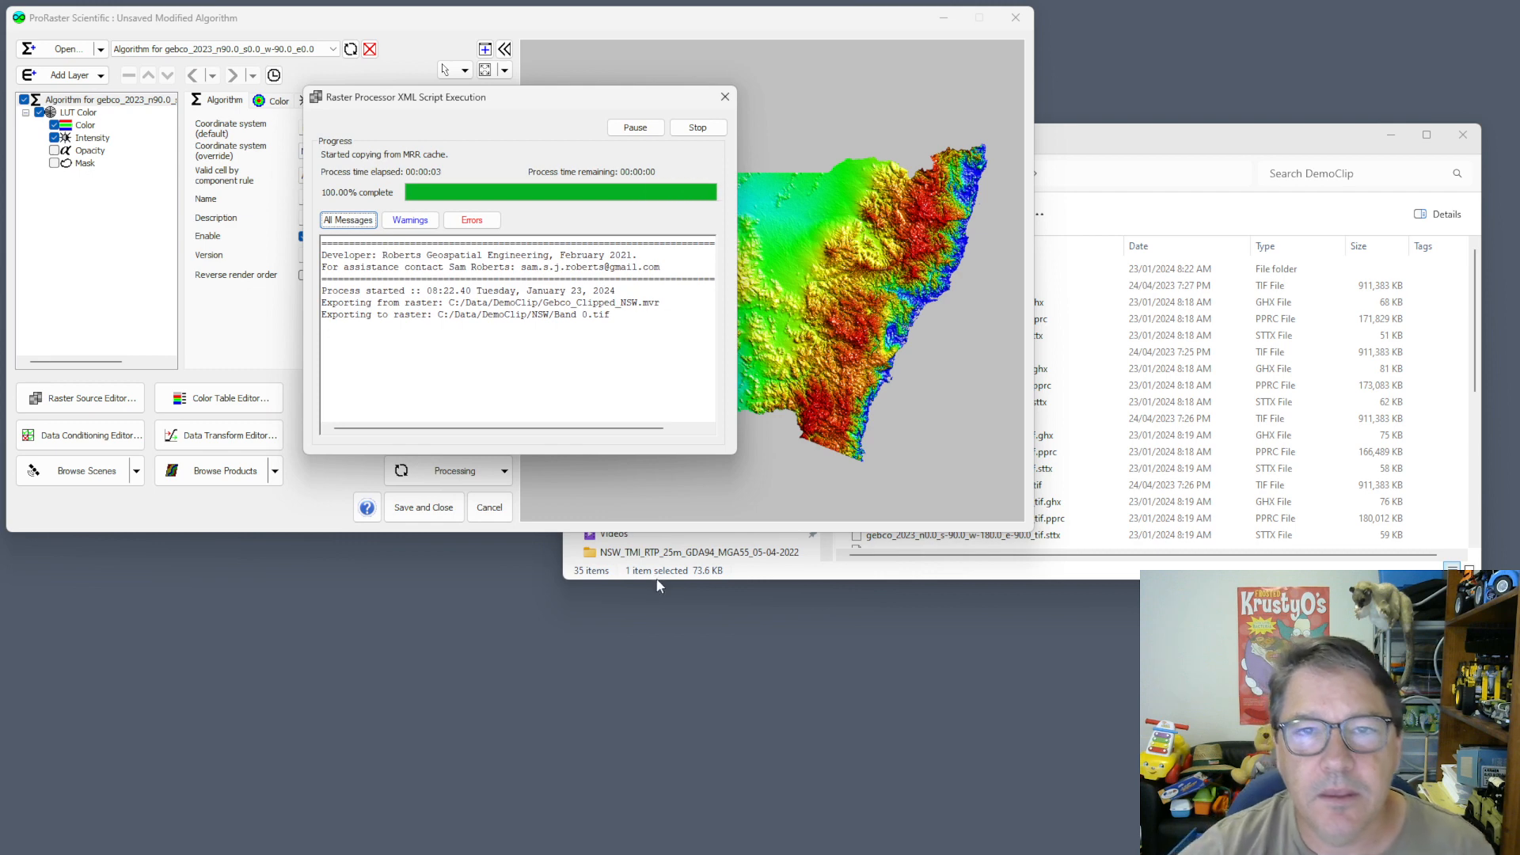
left_click(697, 128)
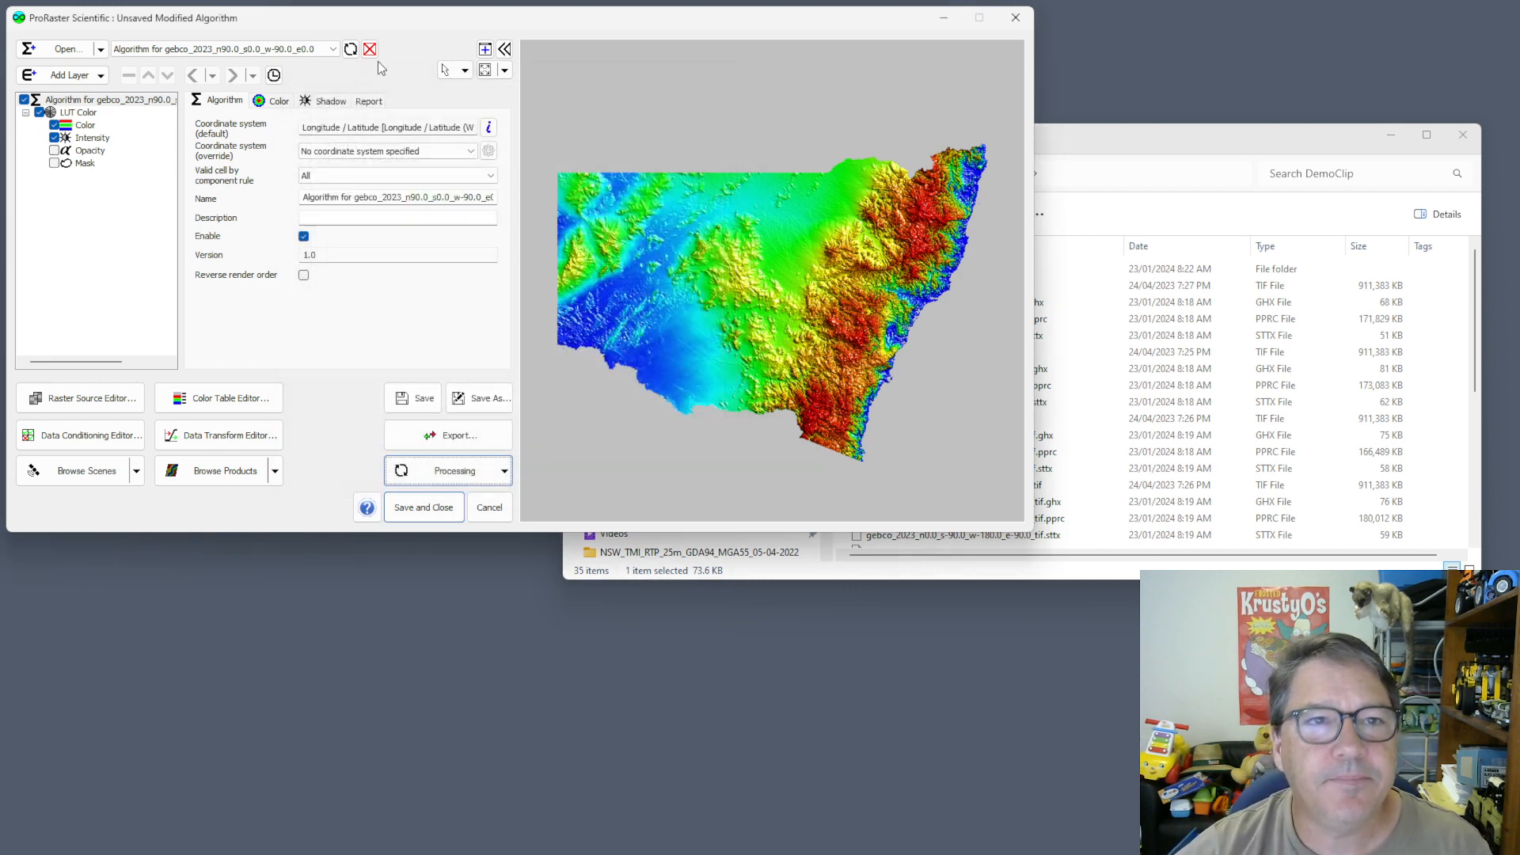
- Close the open raster algorithms, confirming each closure
left_click(370, 49)
left_click(570, 315)
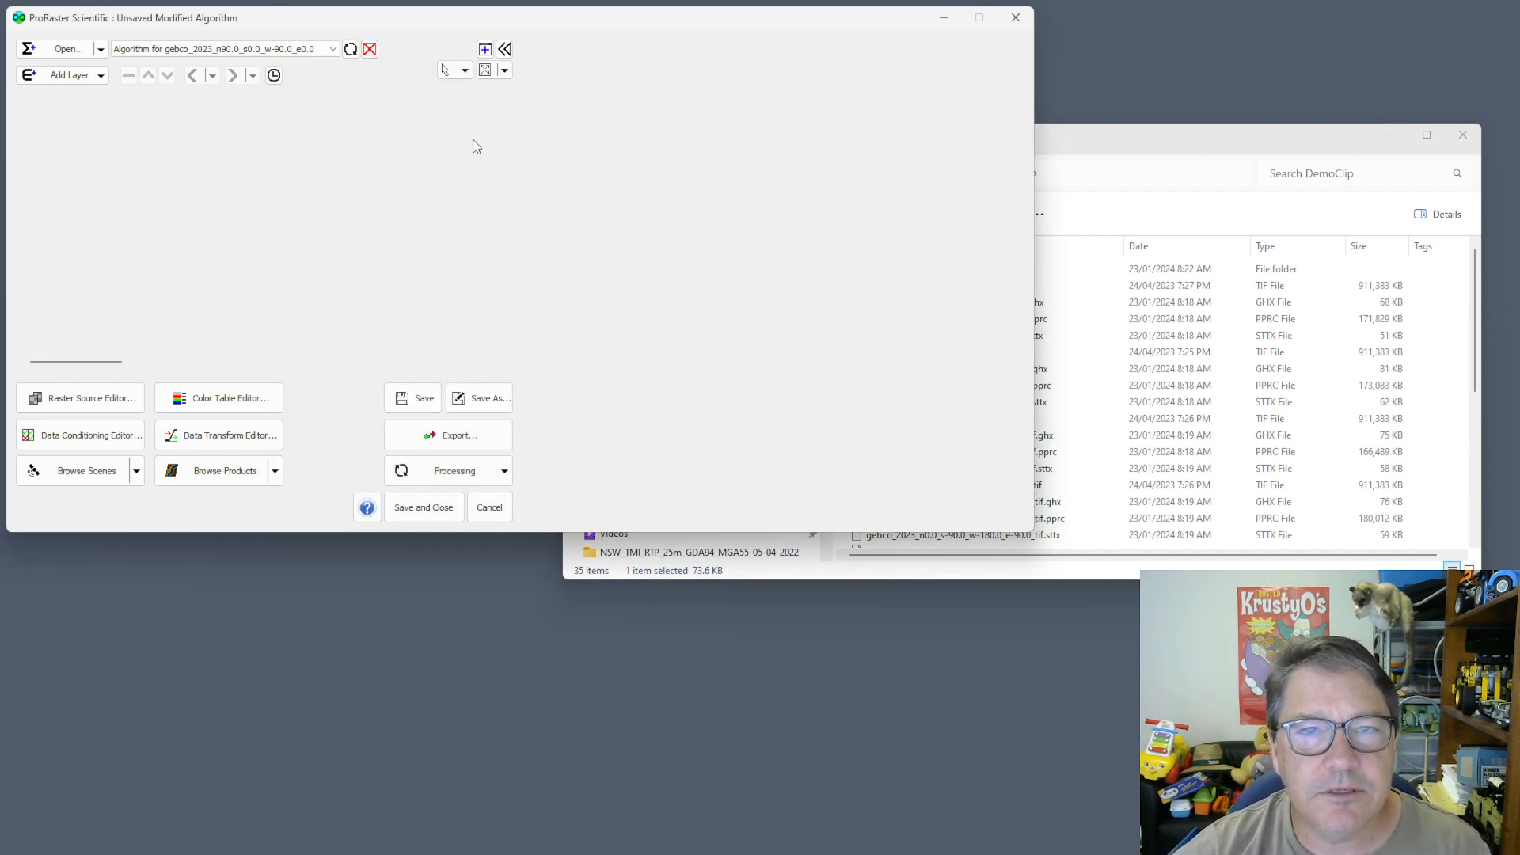
left_click(370, 49)
left_click(562, 314)
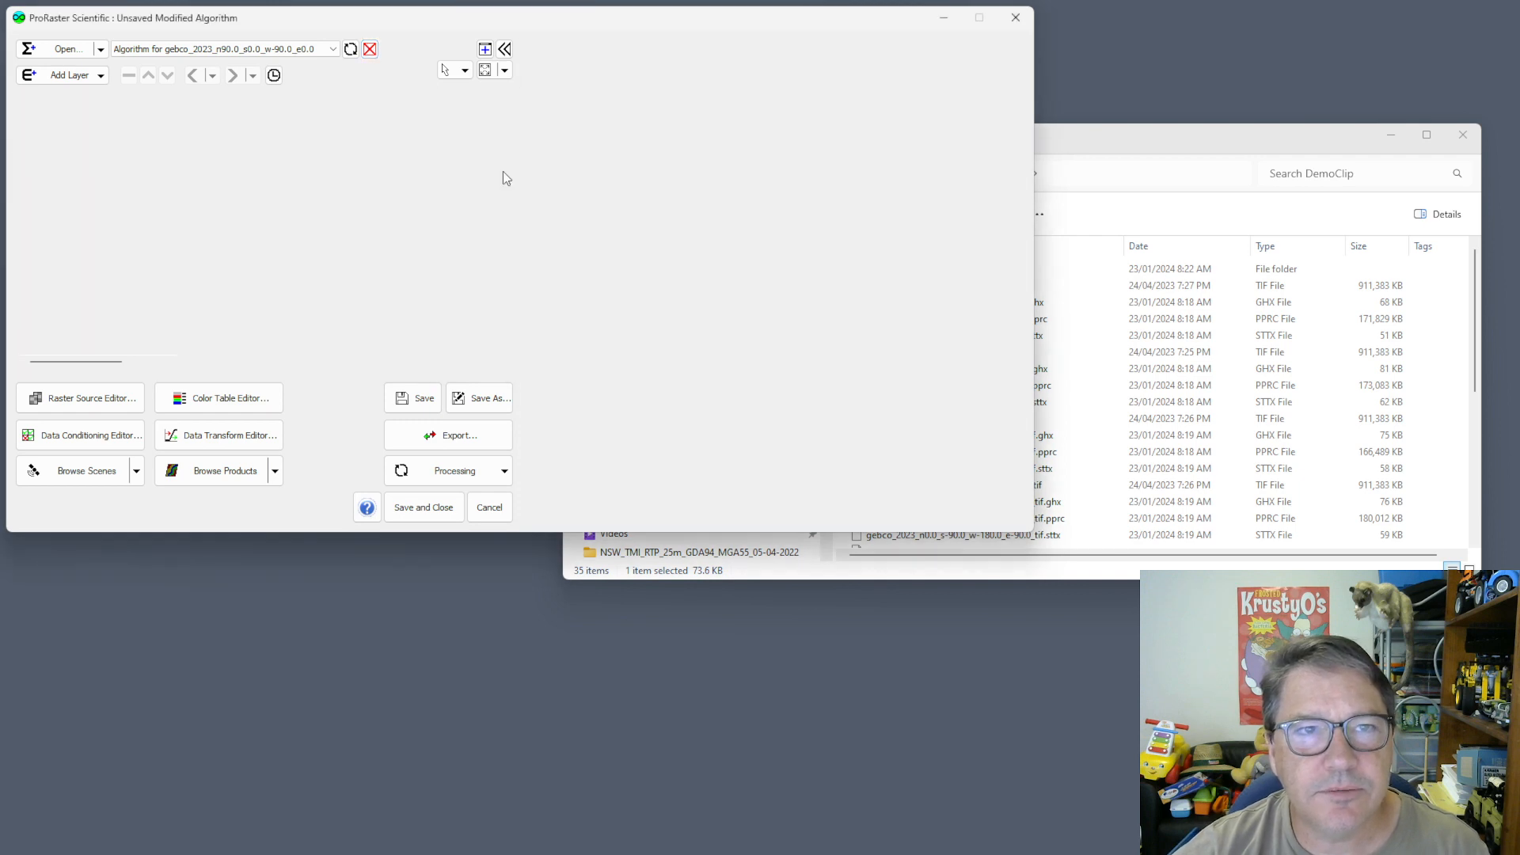
- Close the remaining raster algorithm and open the NSW export folder inside DemoClip in File Explorer
left_click(370, 49)
left_click(558, 317)
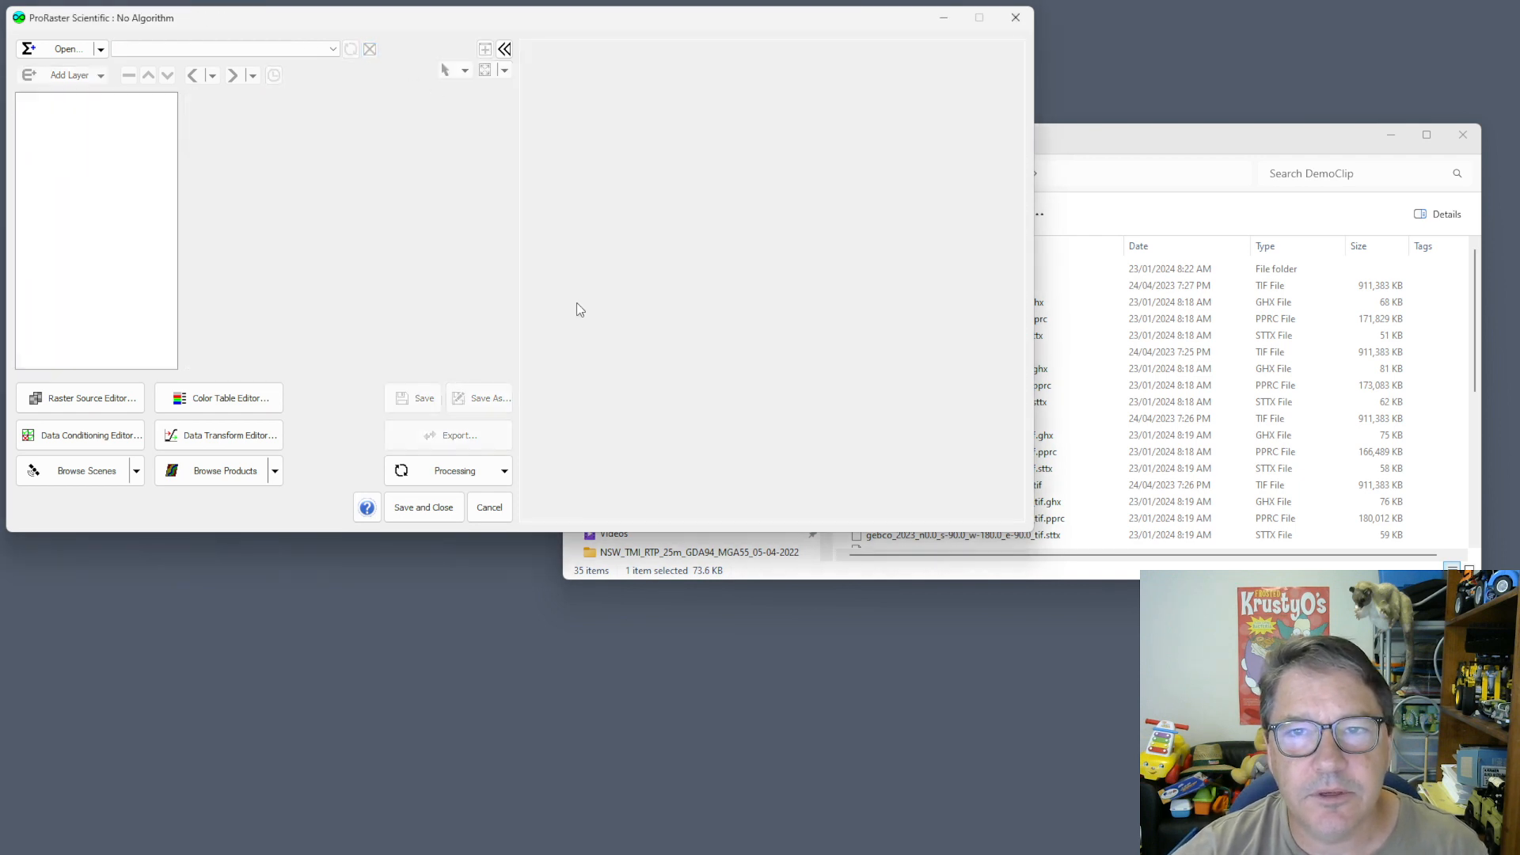
left_click(1140, 137)
double_click(850, 269)
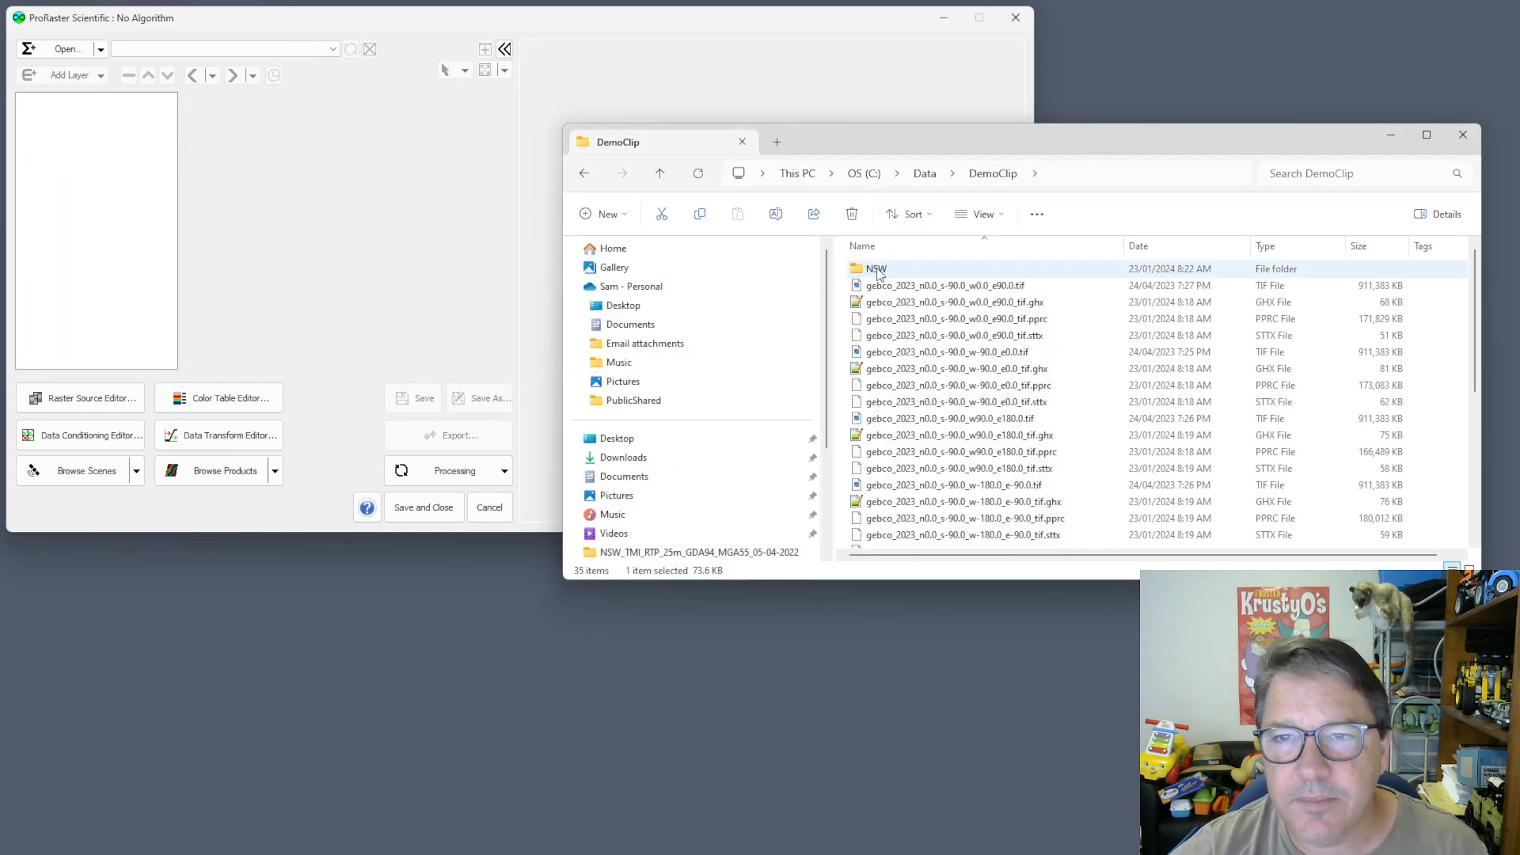
- Show the NSW folder's files in Details view and load the exported Band 0.tif into ProRaster Scientific
left_click(888, 285)
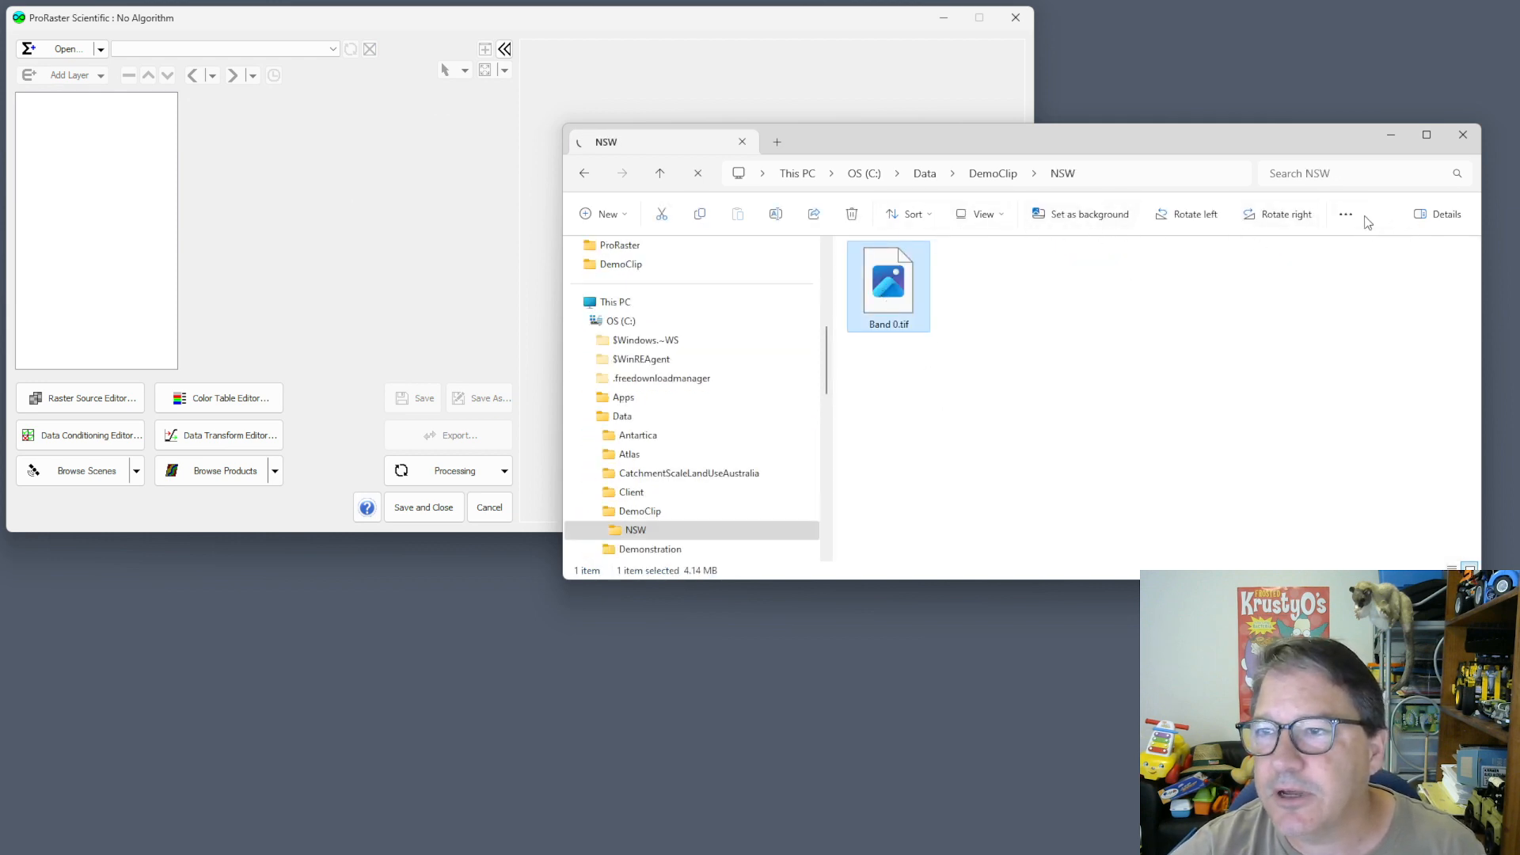
left_click(983, 215)
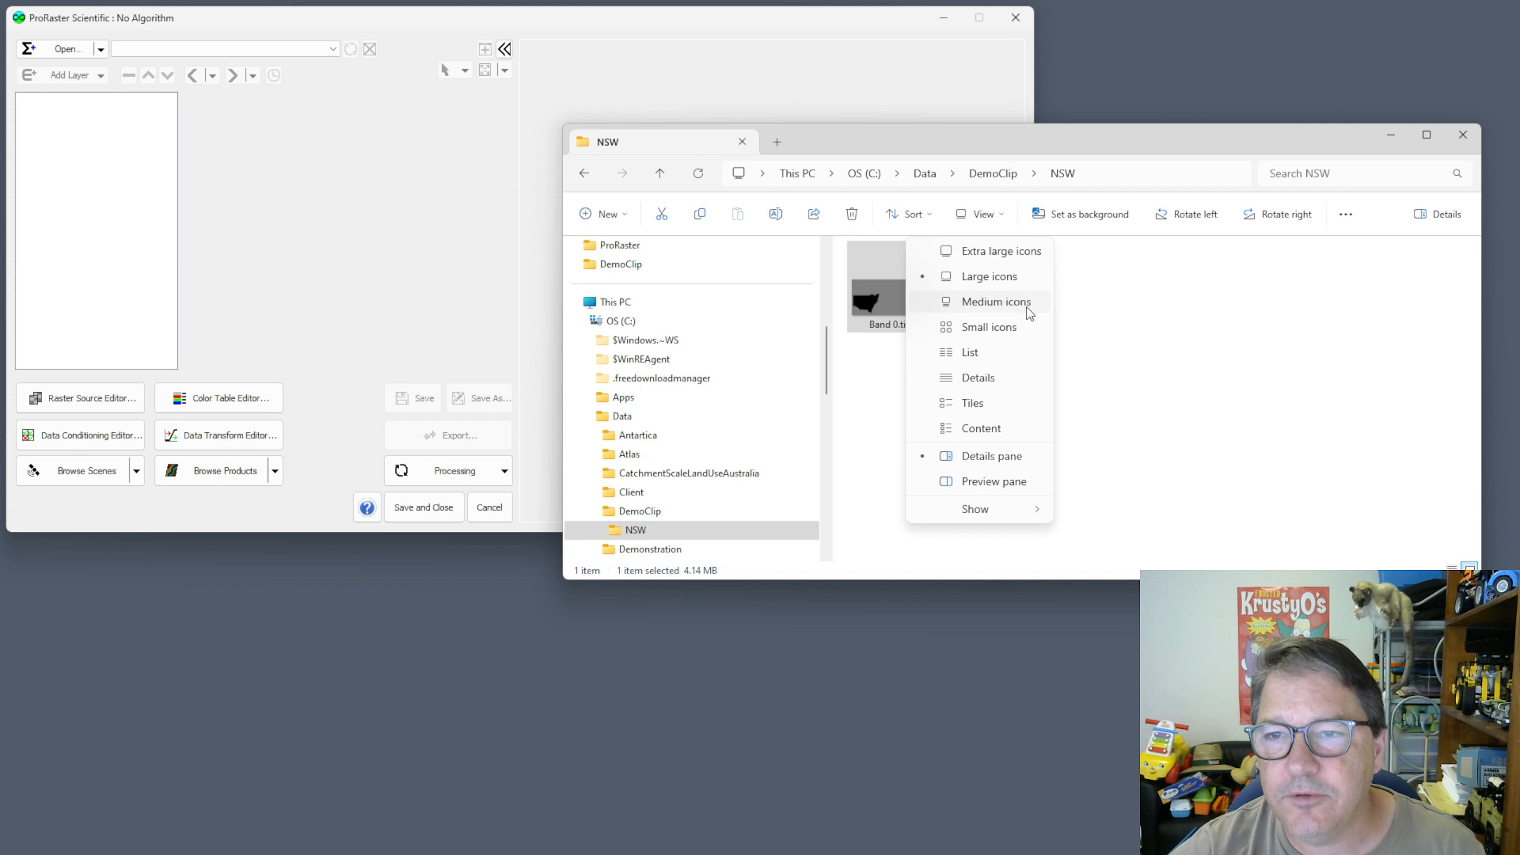
left_click(987, 386)
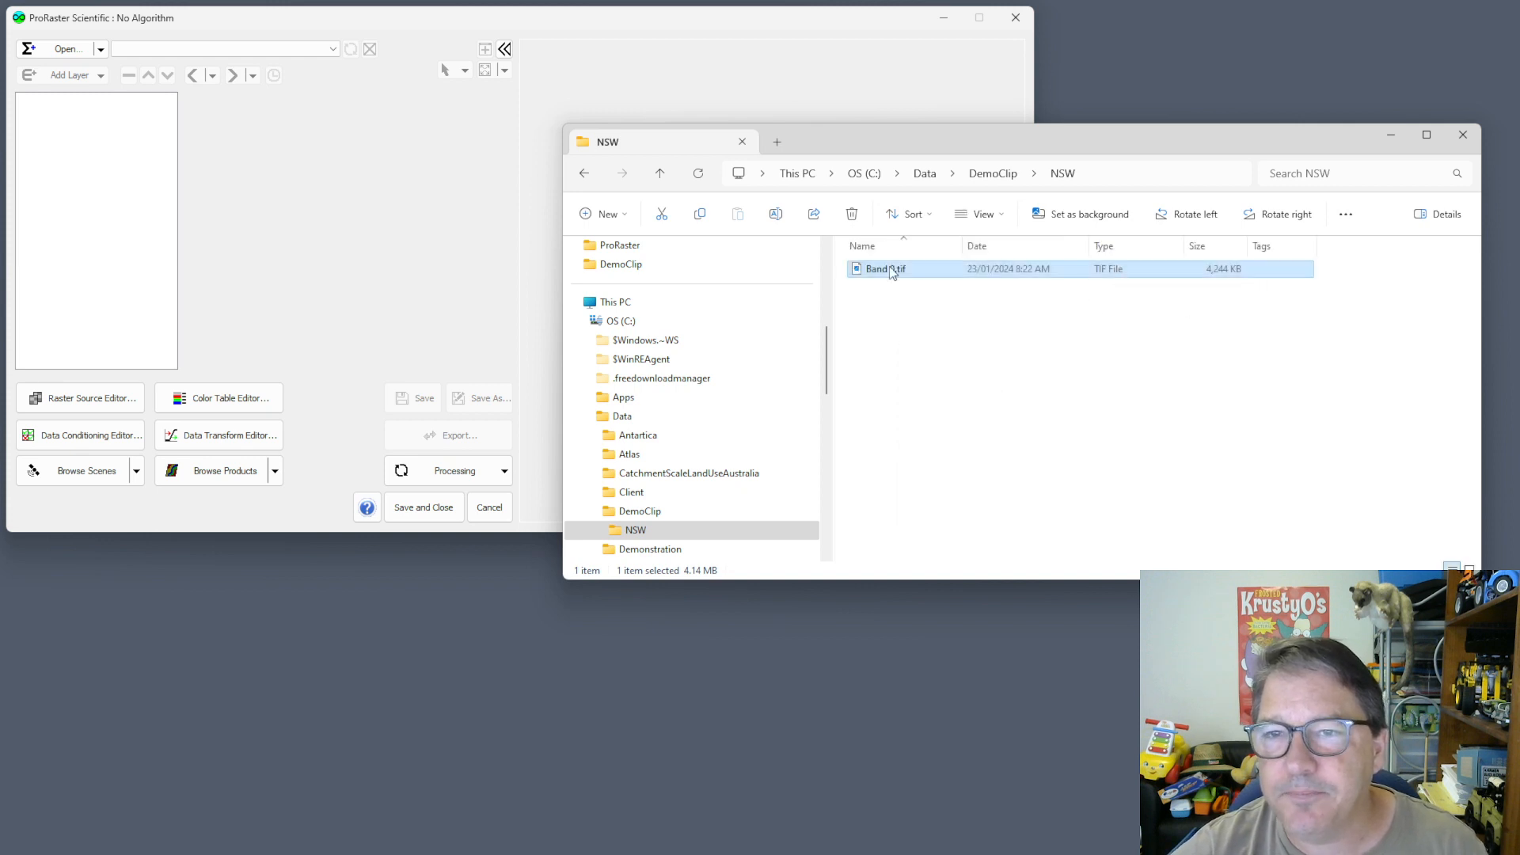
left_click_drag(892, 272, 301, 229)
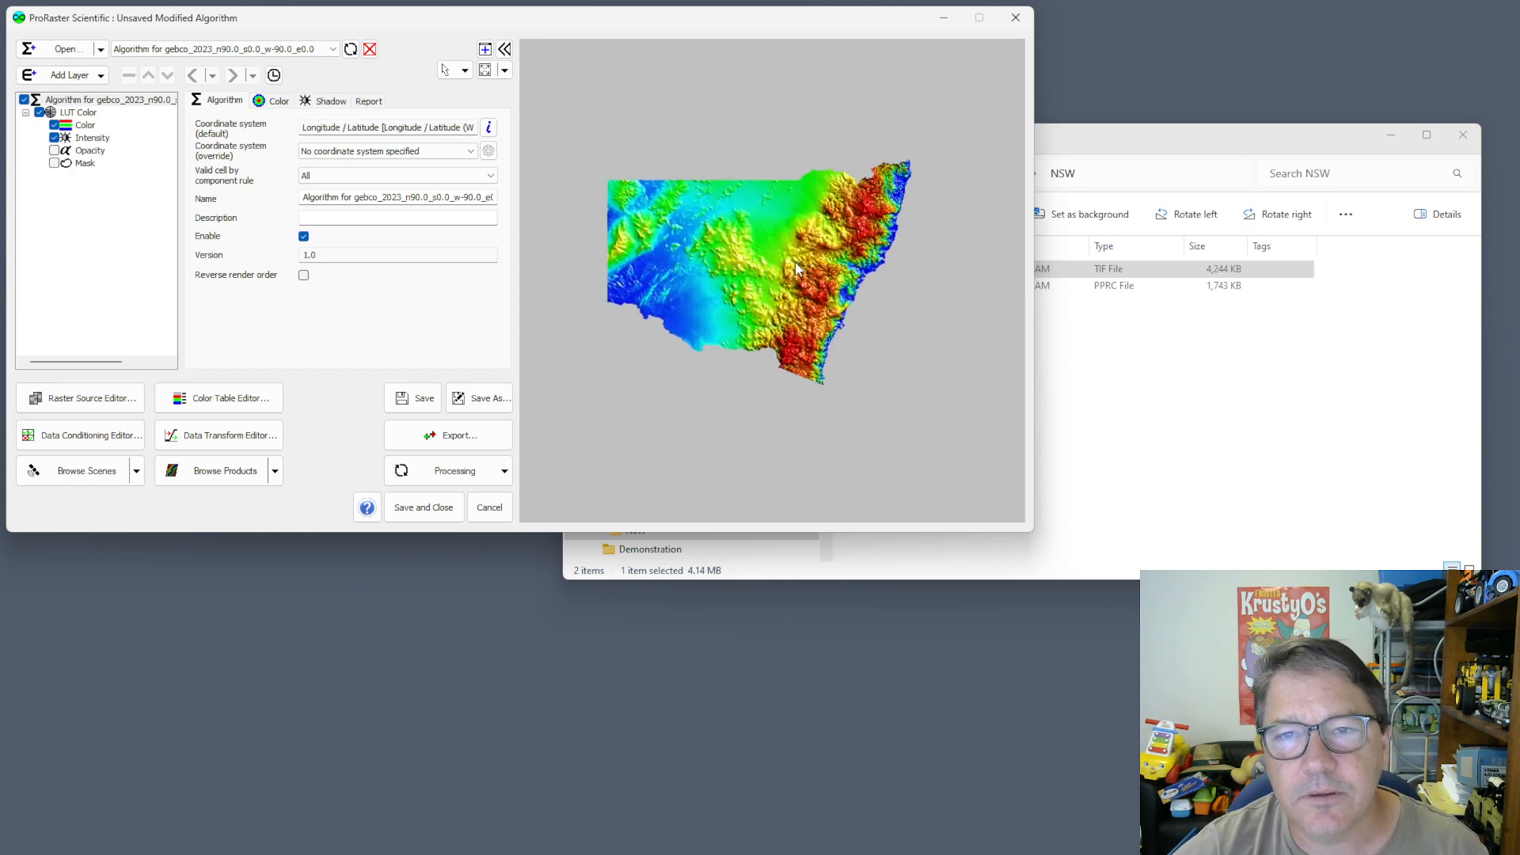
scroll(795, 263, "up", 5)
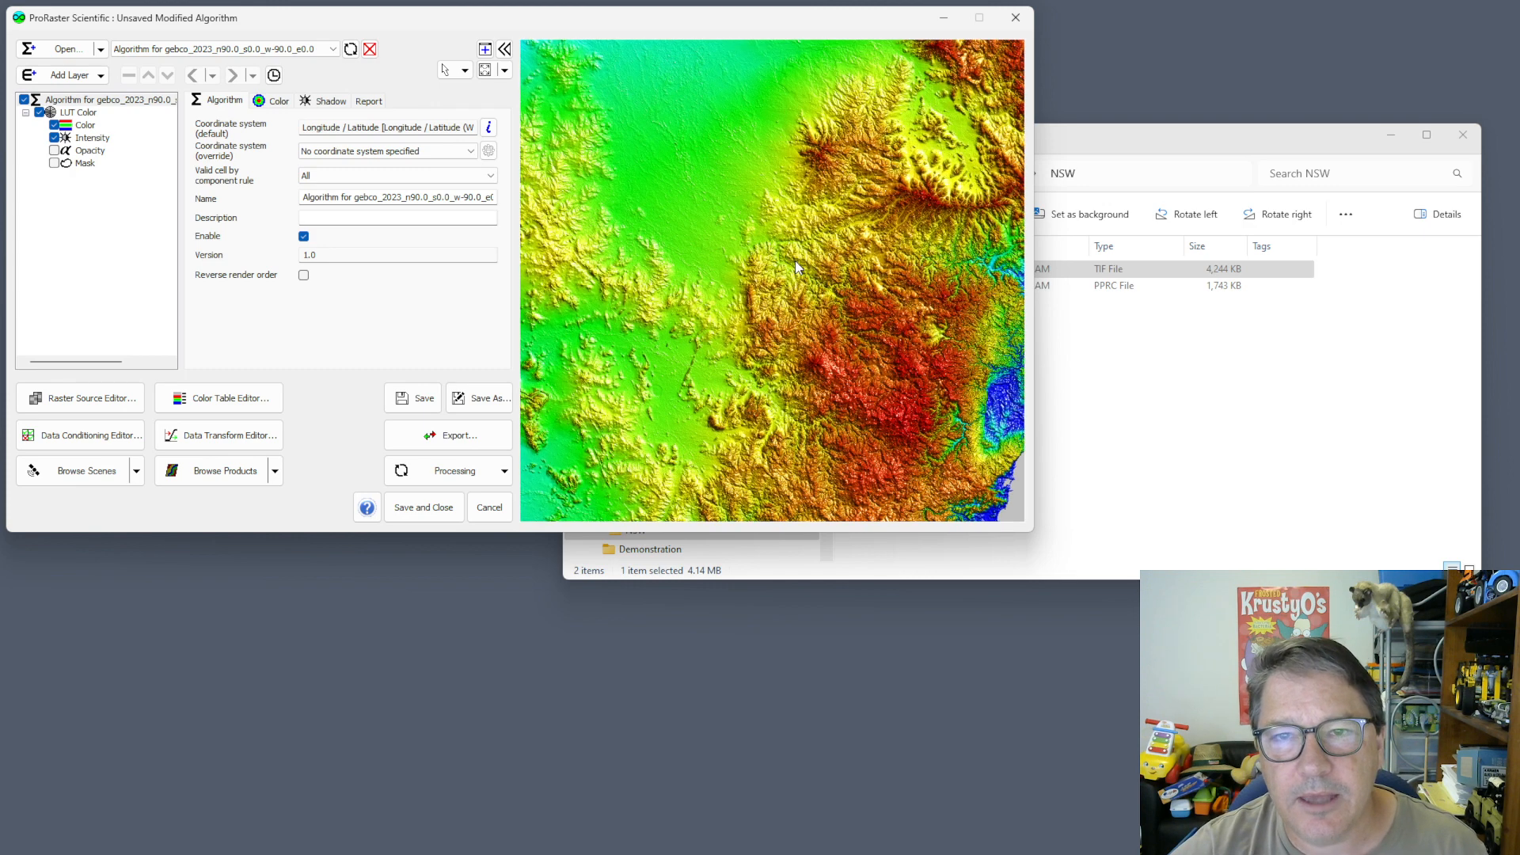
- Enable the Color Interpolation, Color Nearest, Intensity Interpolation and Intensity Nearest overrides for the whole algorithm
left_click(69, 101)
left_click(276, 102)
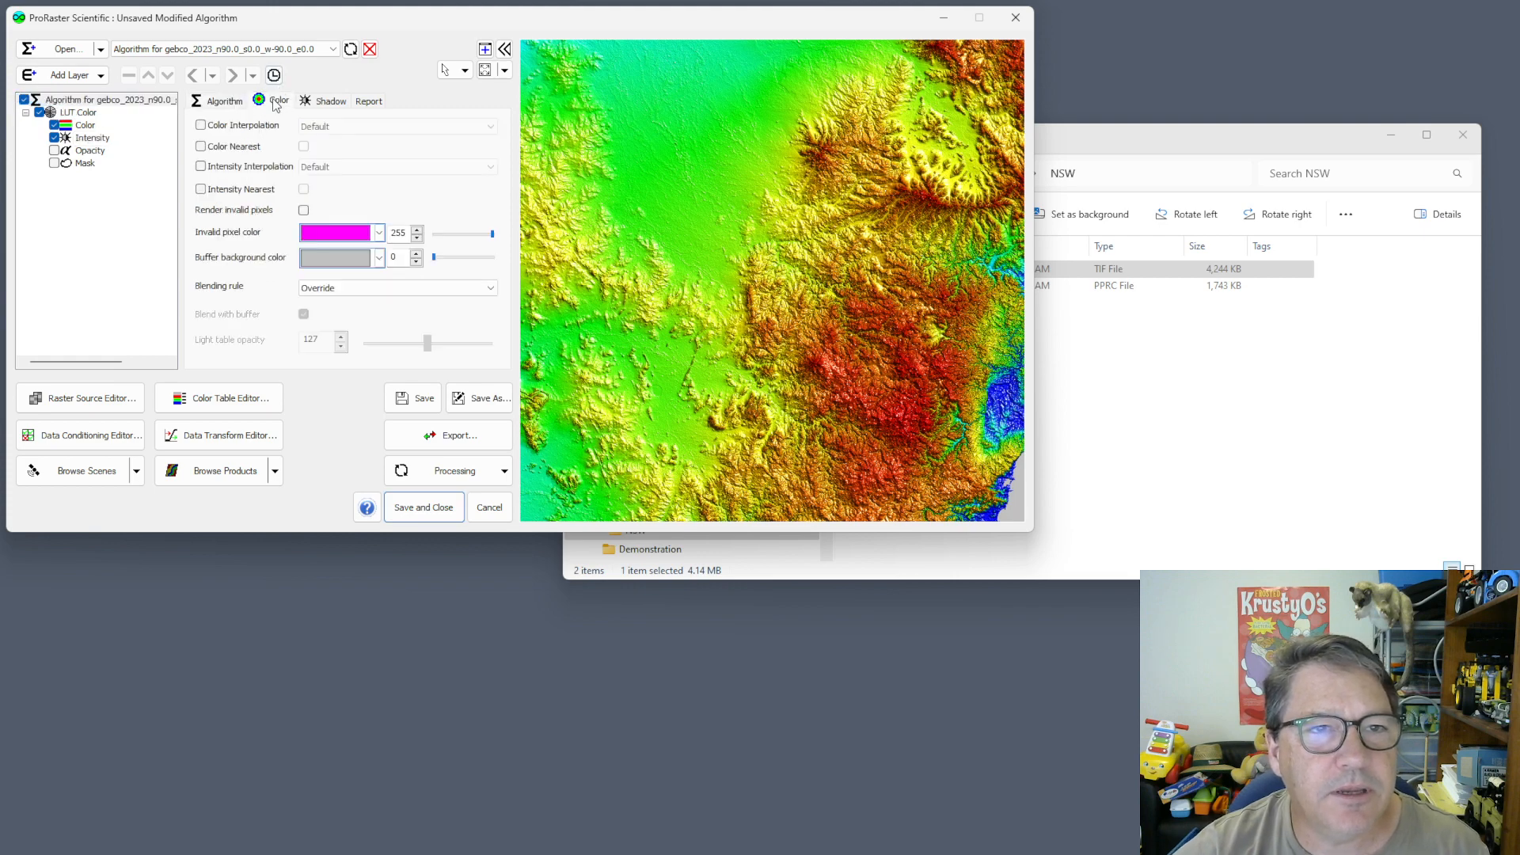
left_click(243, 127)
left_click(237, 147)
left_click(241, 167)
left_click(242, 189)
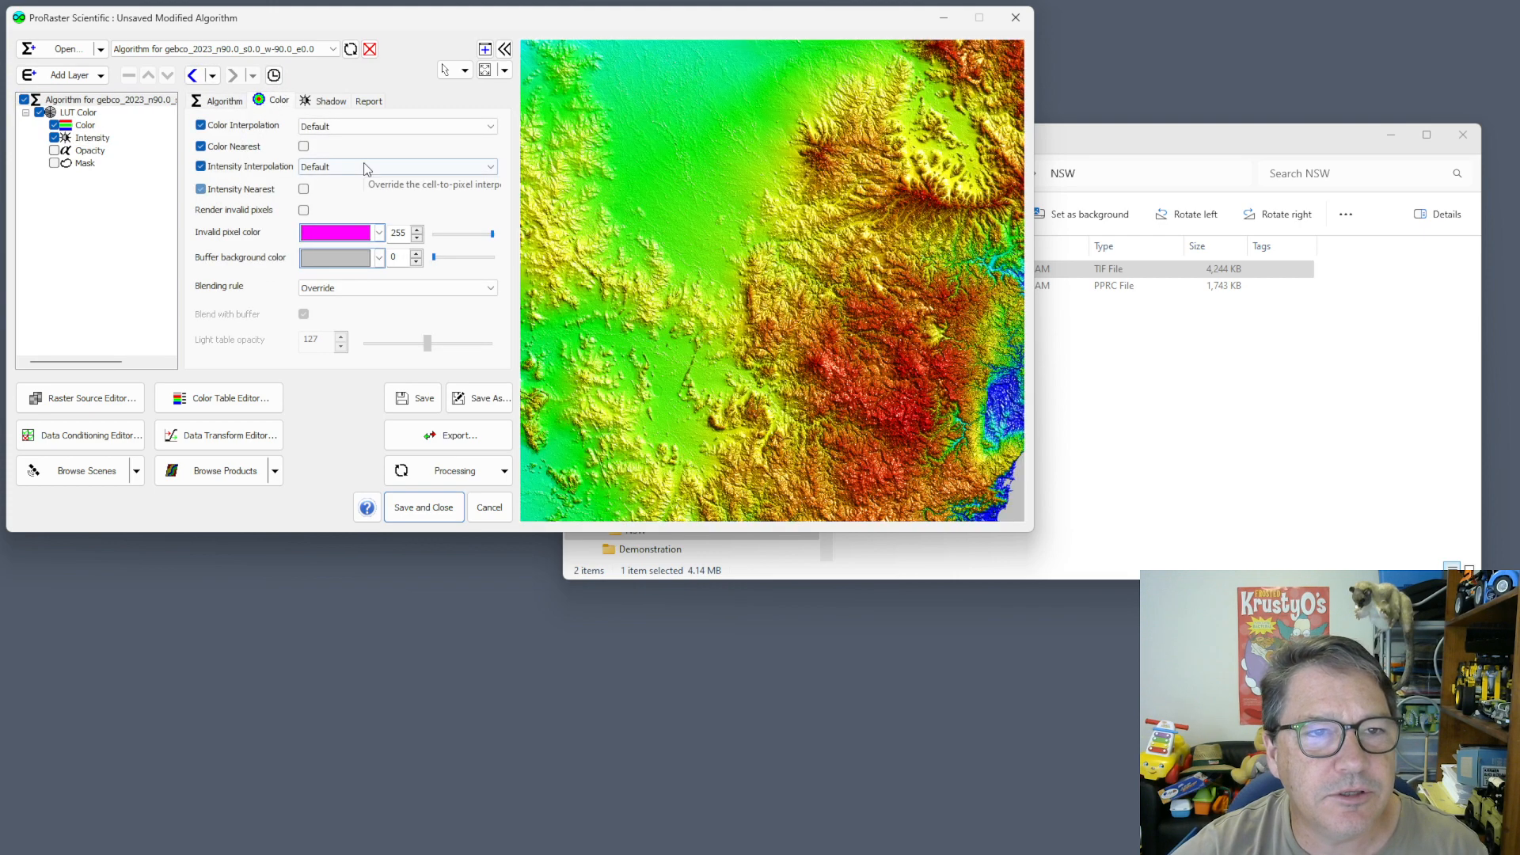
- Set both the intensity interpolation and the color interpolation to Nearest Neighbor
left_click(366, 168)
left_click(364, 180)
left_click(372, 129)
left_click(371, 146)
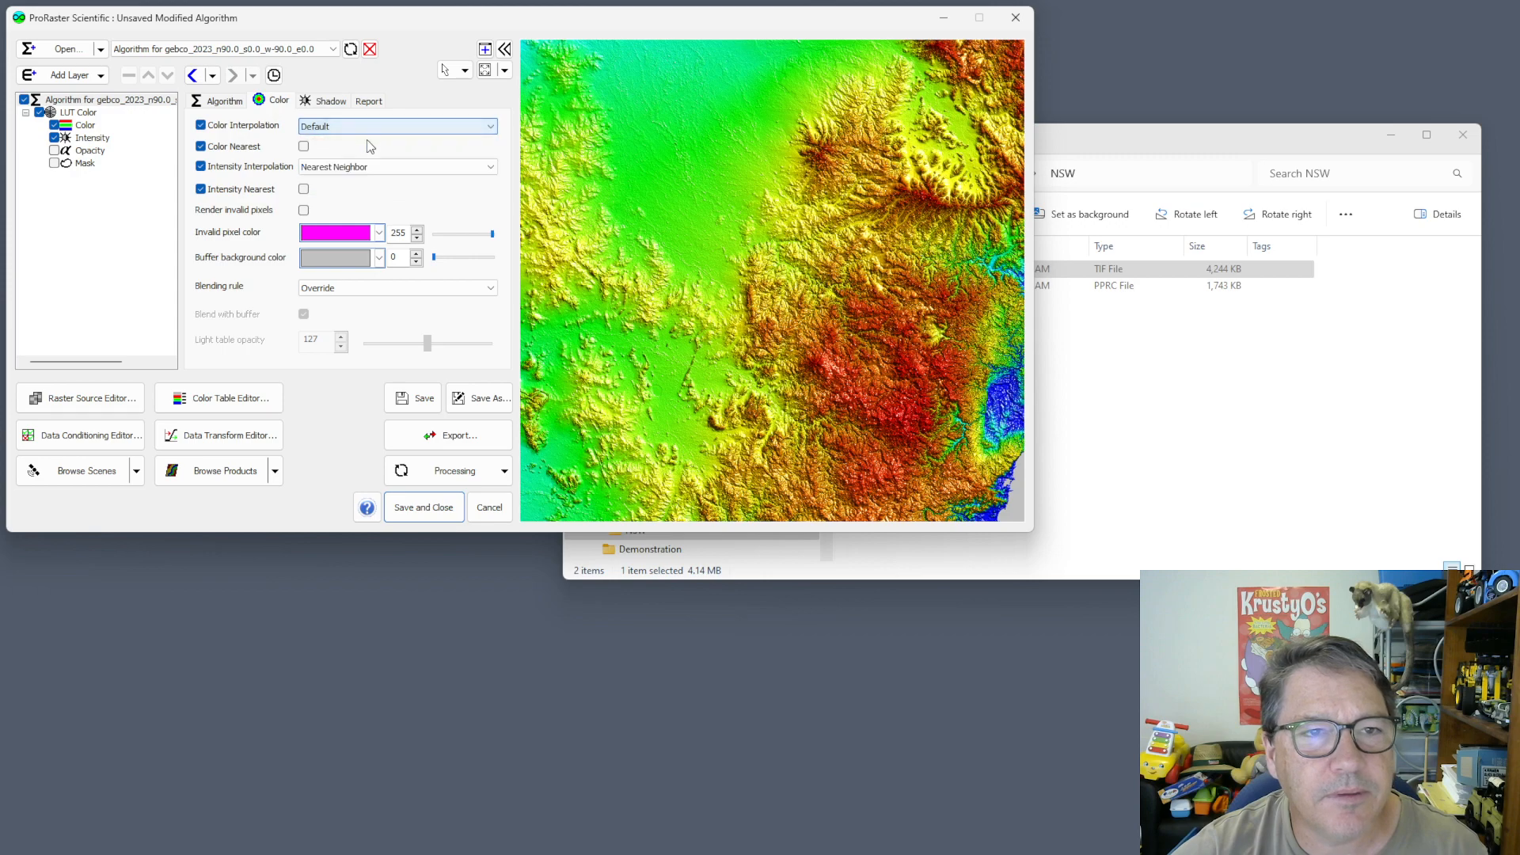
left_click(374, 125)
left_click(371, 140)
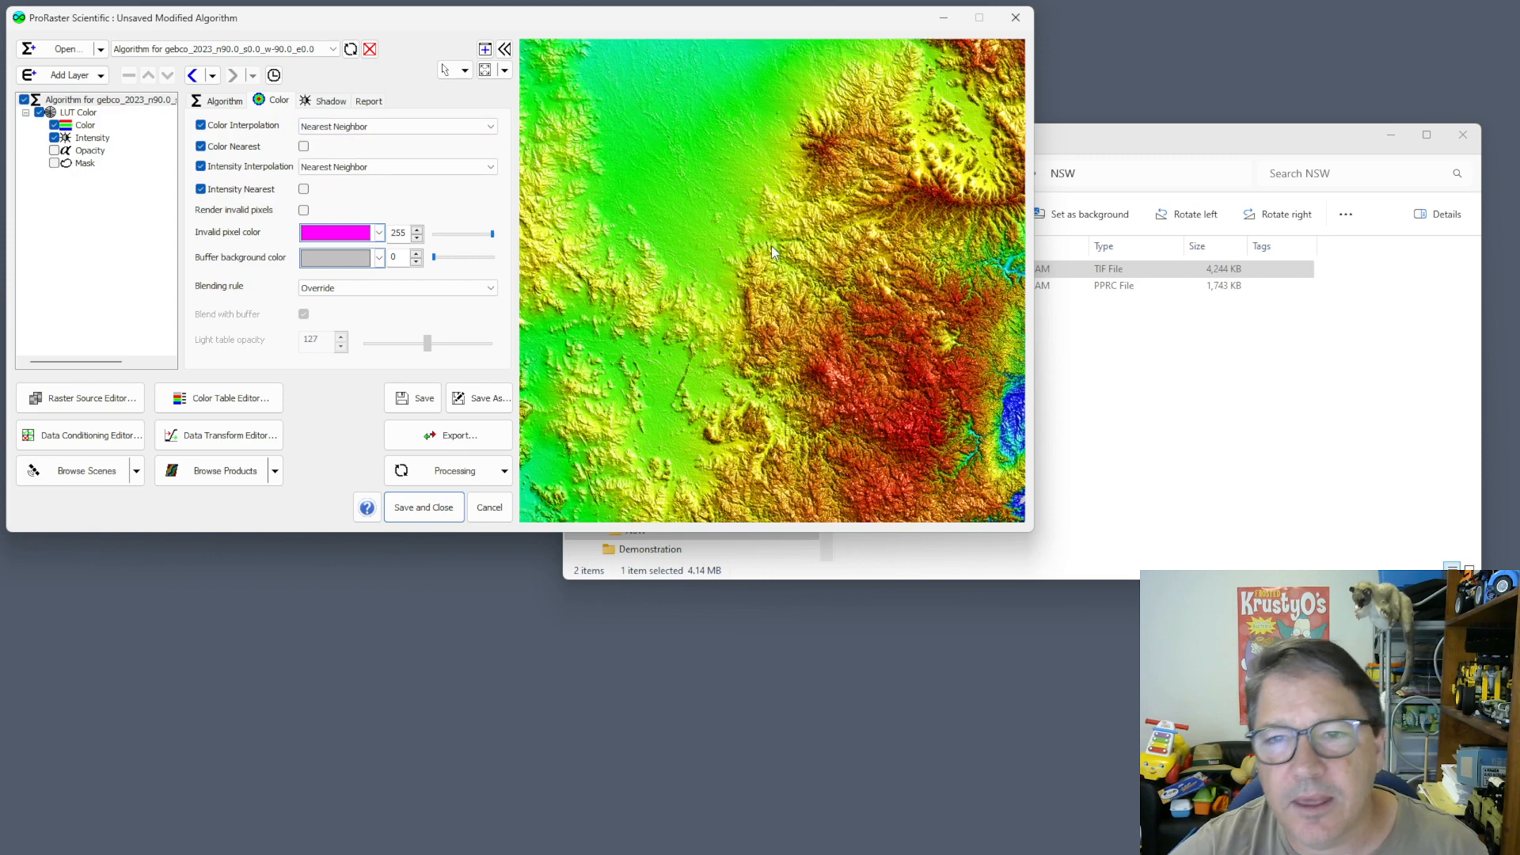
- Set the map tool tip to Key data value and inspect individual cell values in the exported raster
scroll(773, 251, "up", 10)
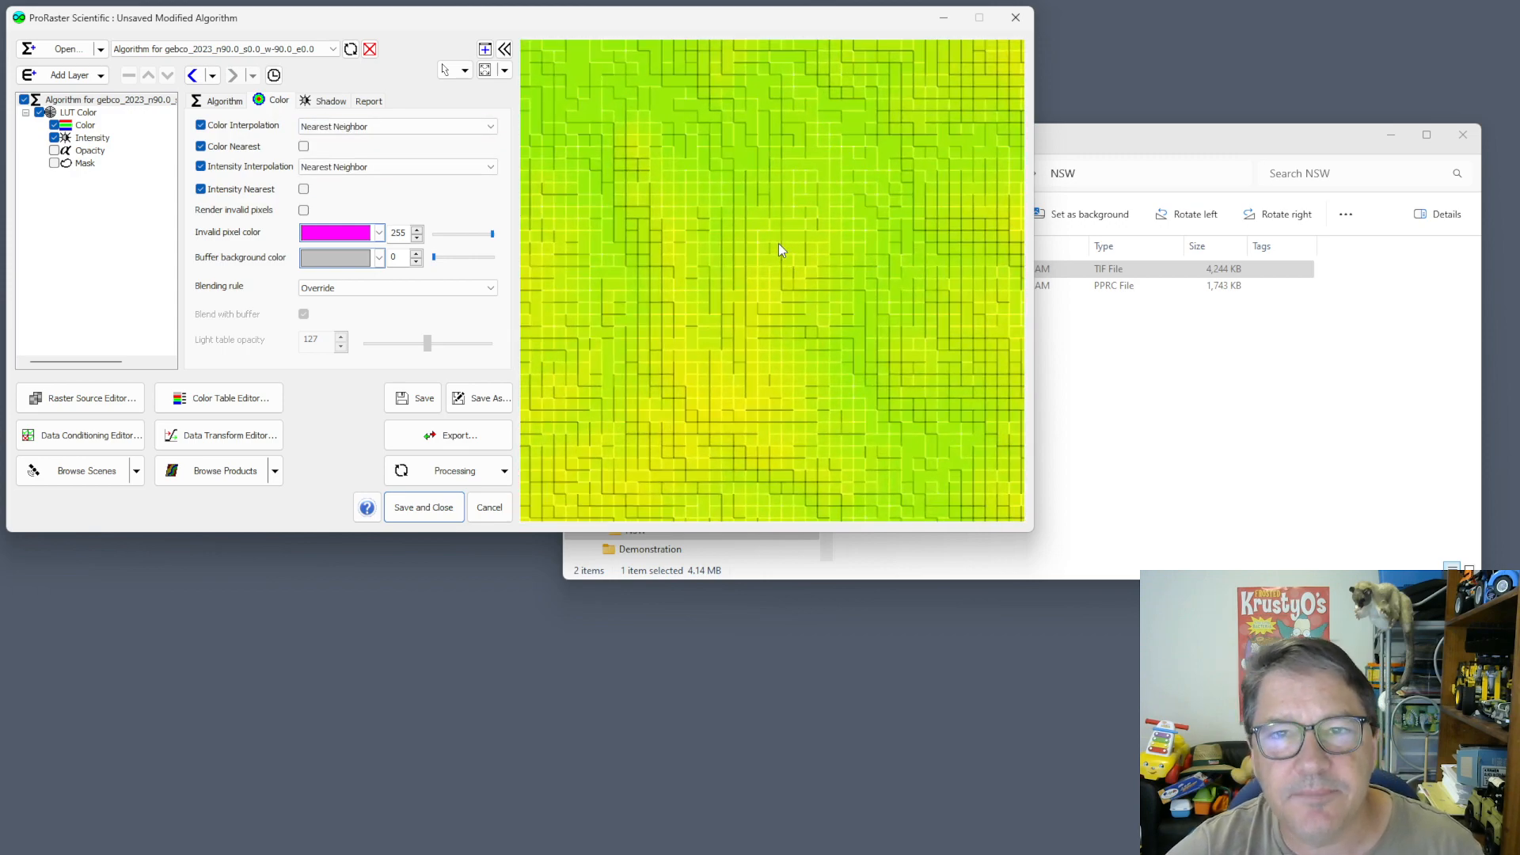
left_click_drag(780, 249, 843, 319)
left_click(464, 70)
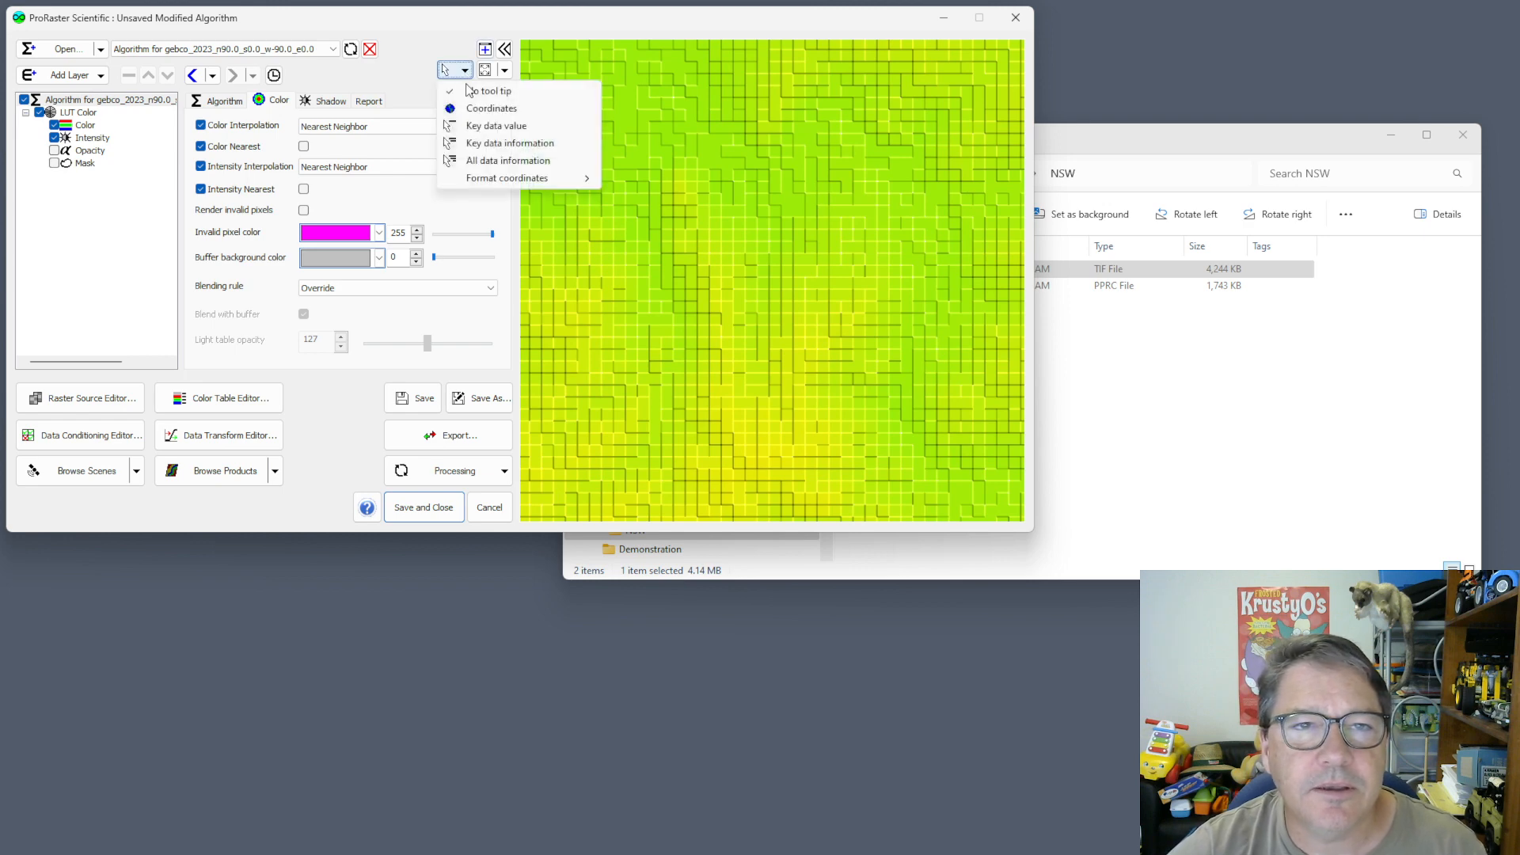
left_click(493, 125)
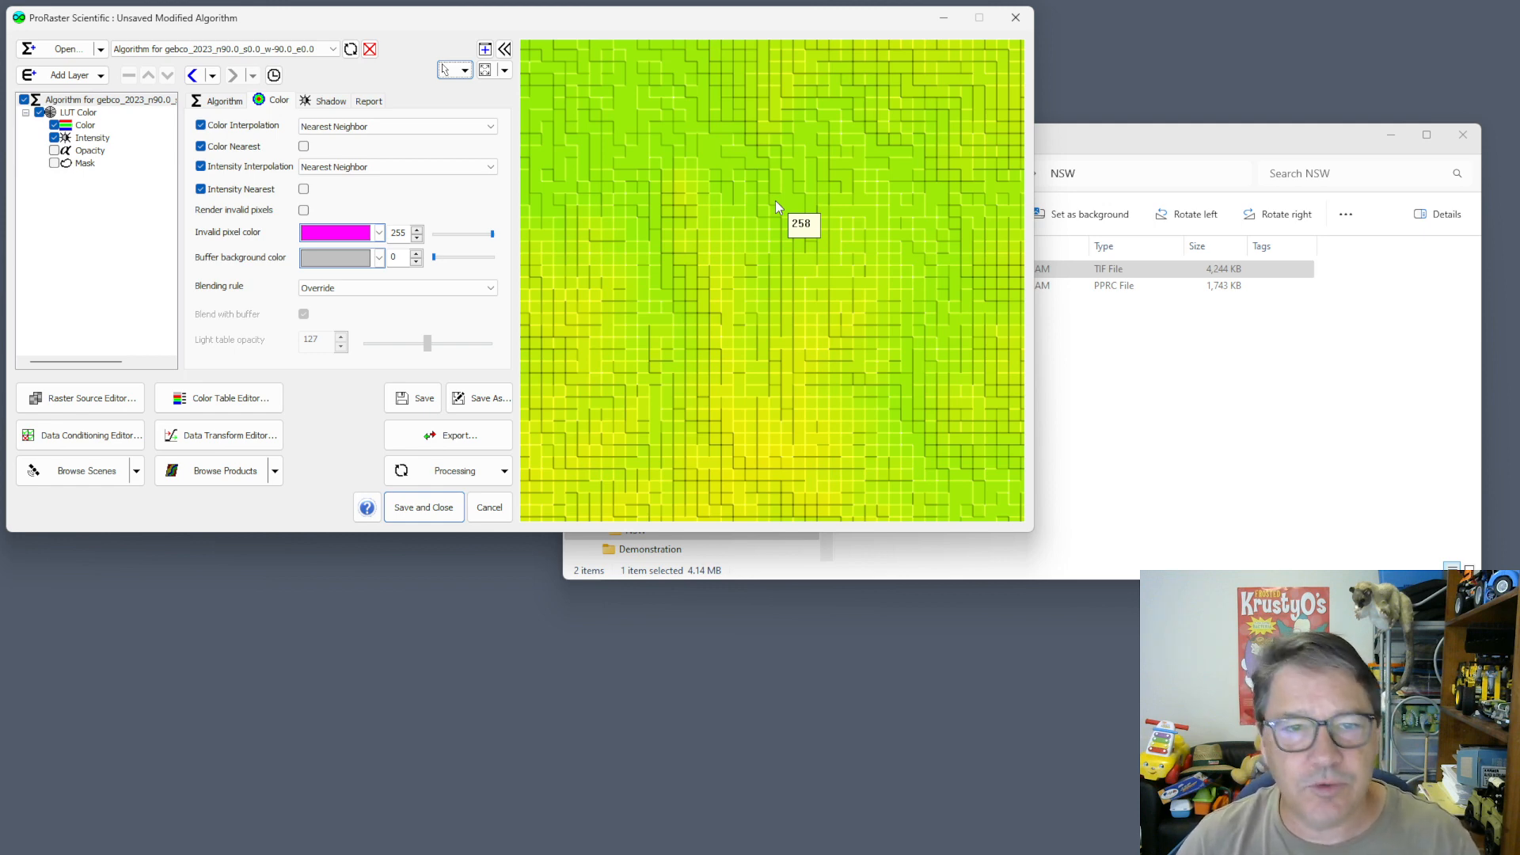
scroll(790, 241, "up", 2)
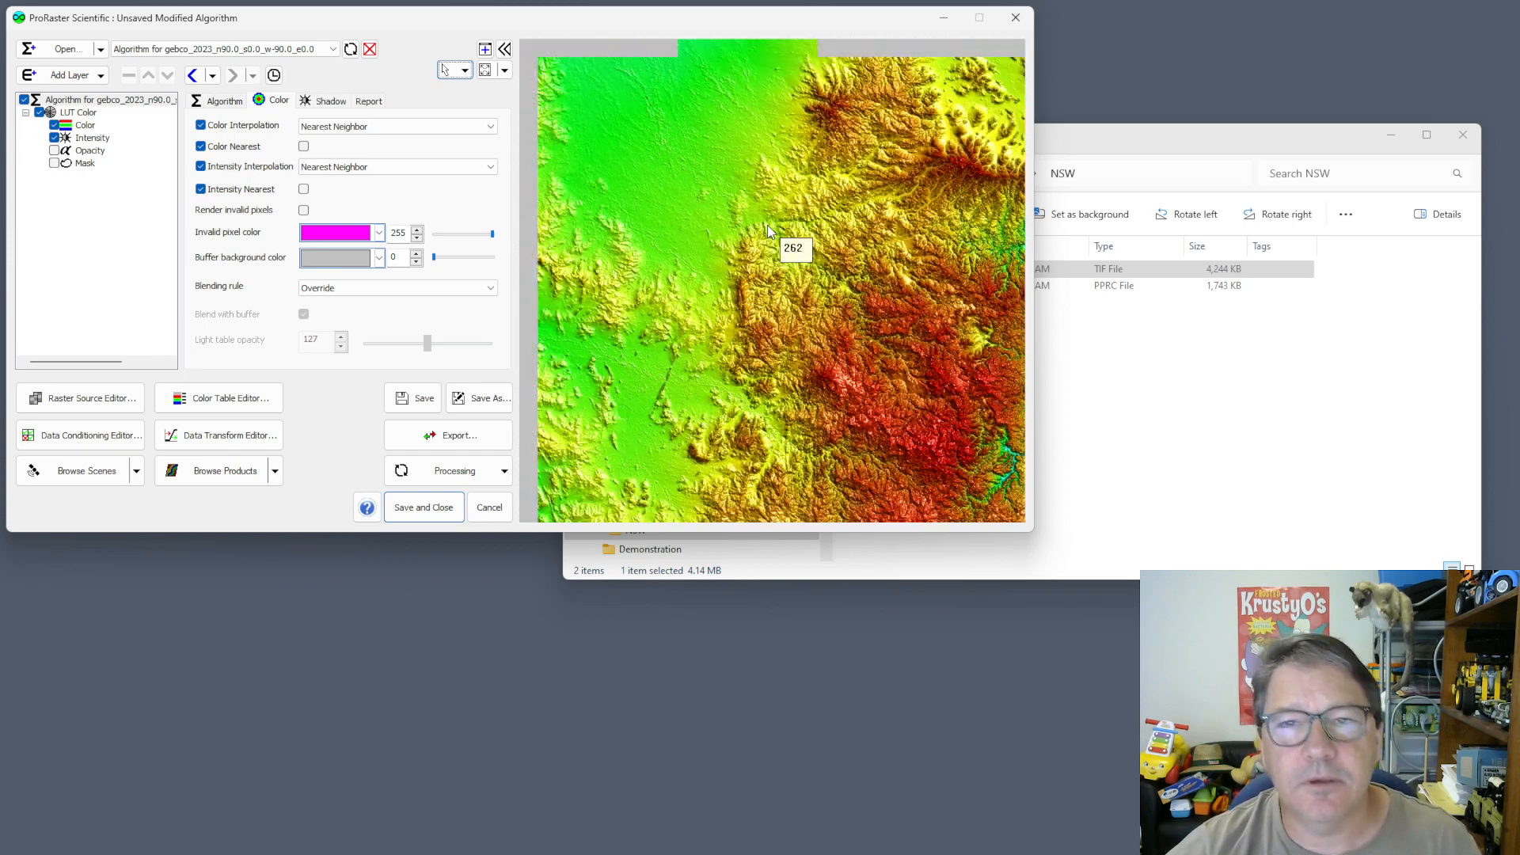
scroll(767, 225, "down", 4)
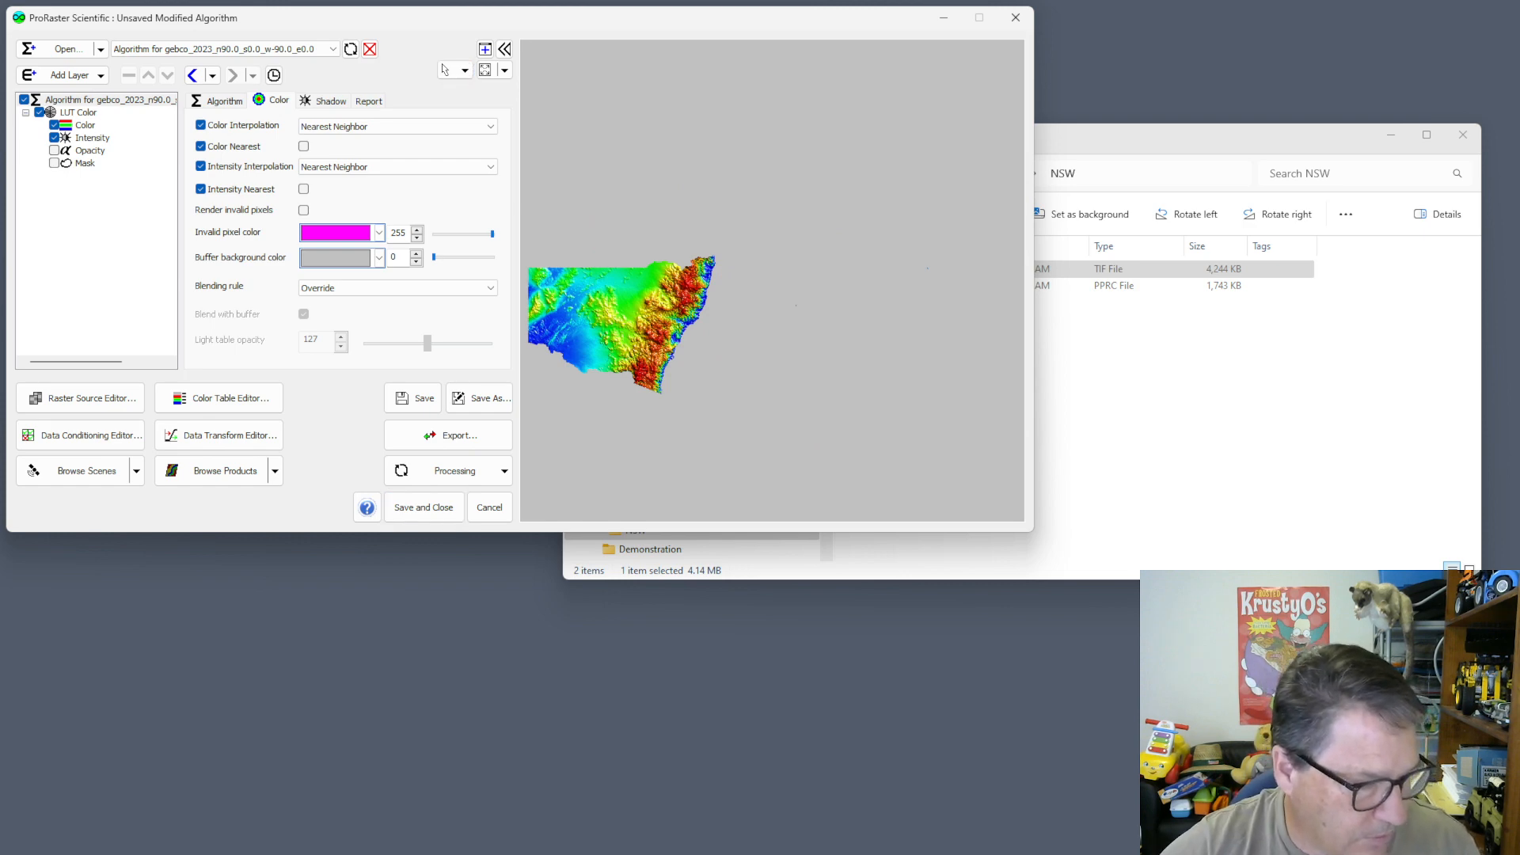
- Switch to QGIS, add Band 0.tif from the NSW folder as a layer and examine its terrain detail
left_click_drag(546, 853, 580, 52)
left_click(1307, 128)
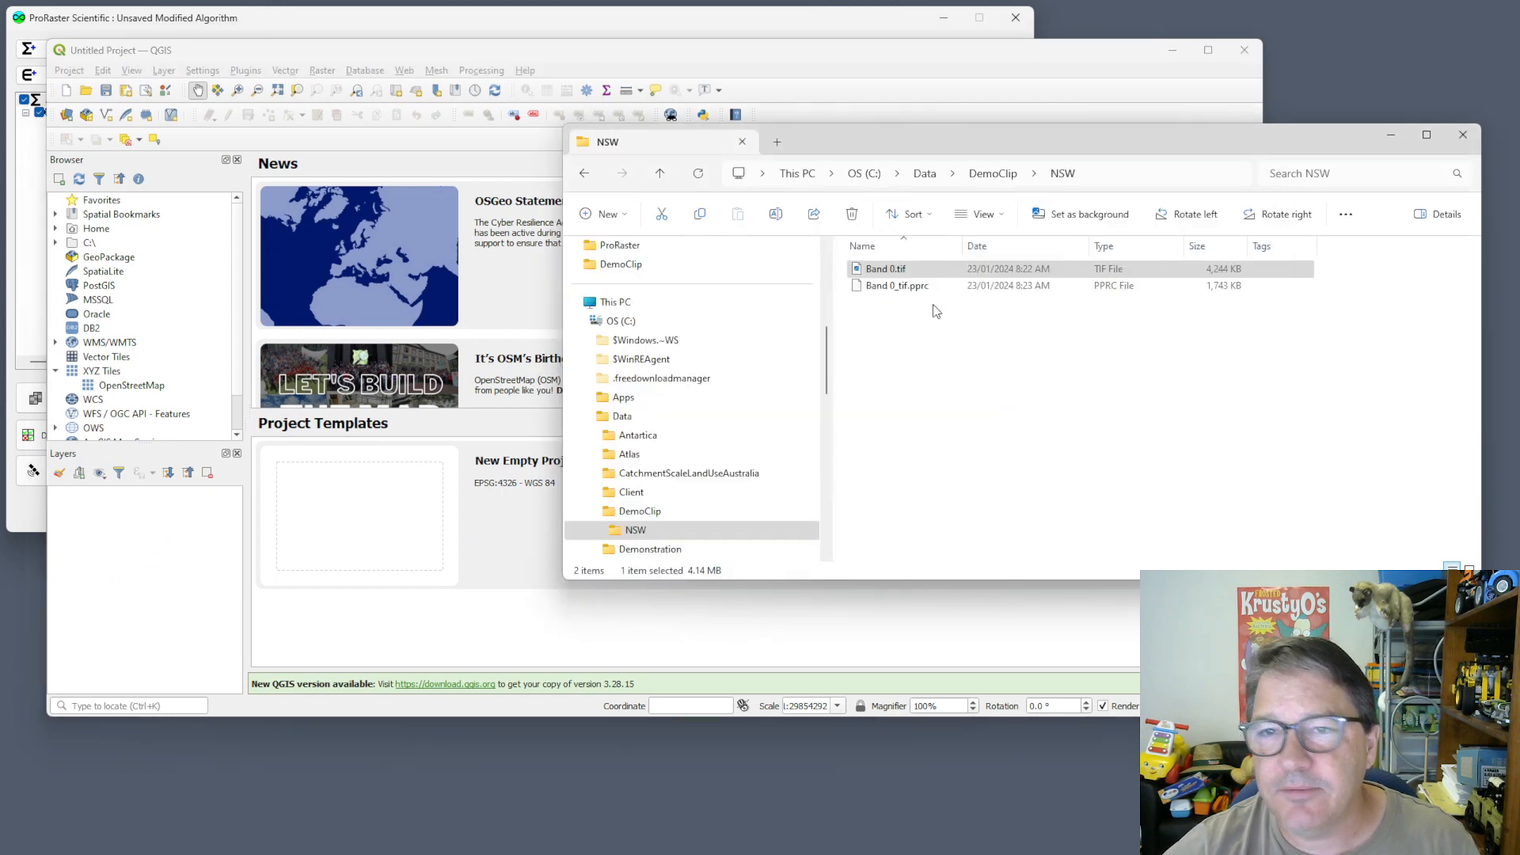
left_click_drag(902, 271, 399, 321)
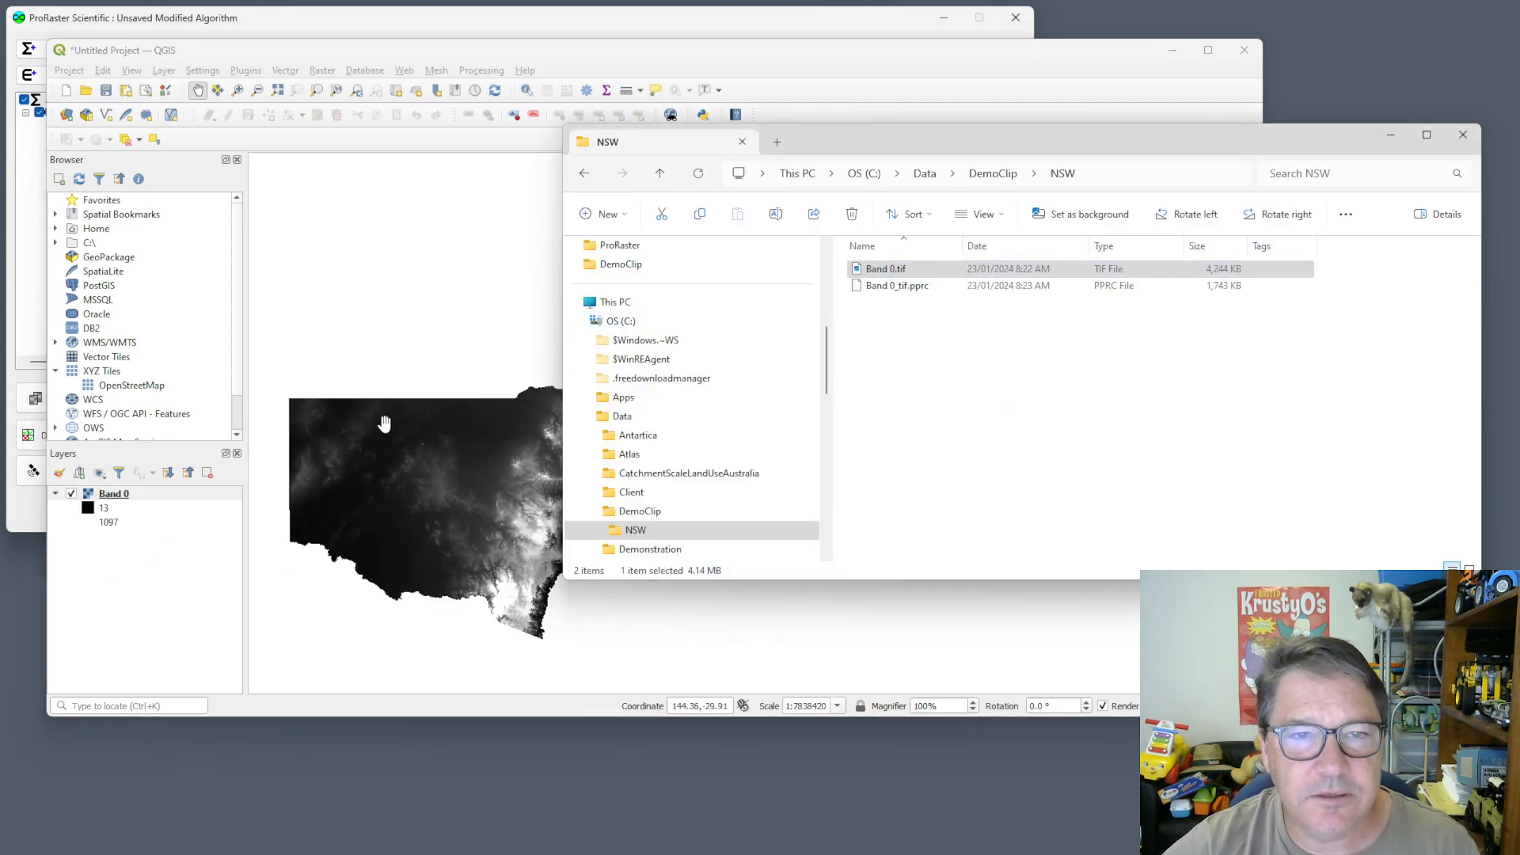
left_click(454, 54)
left_click_drag(451, 519, 615, 441)
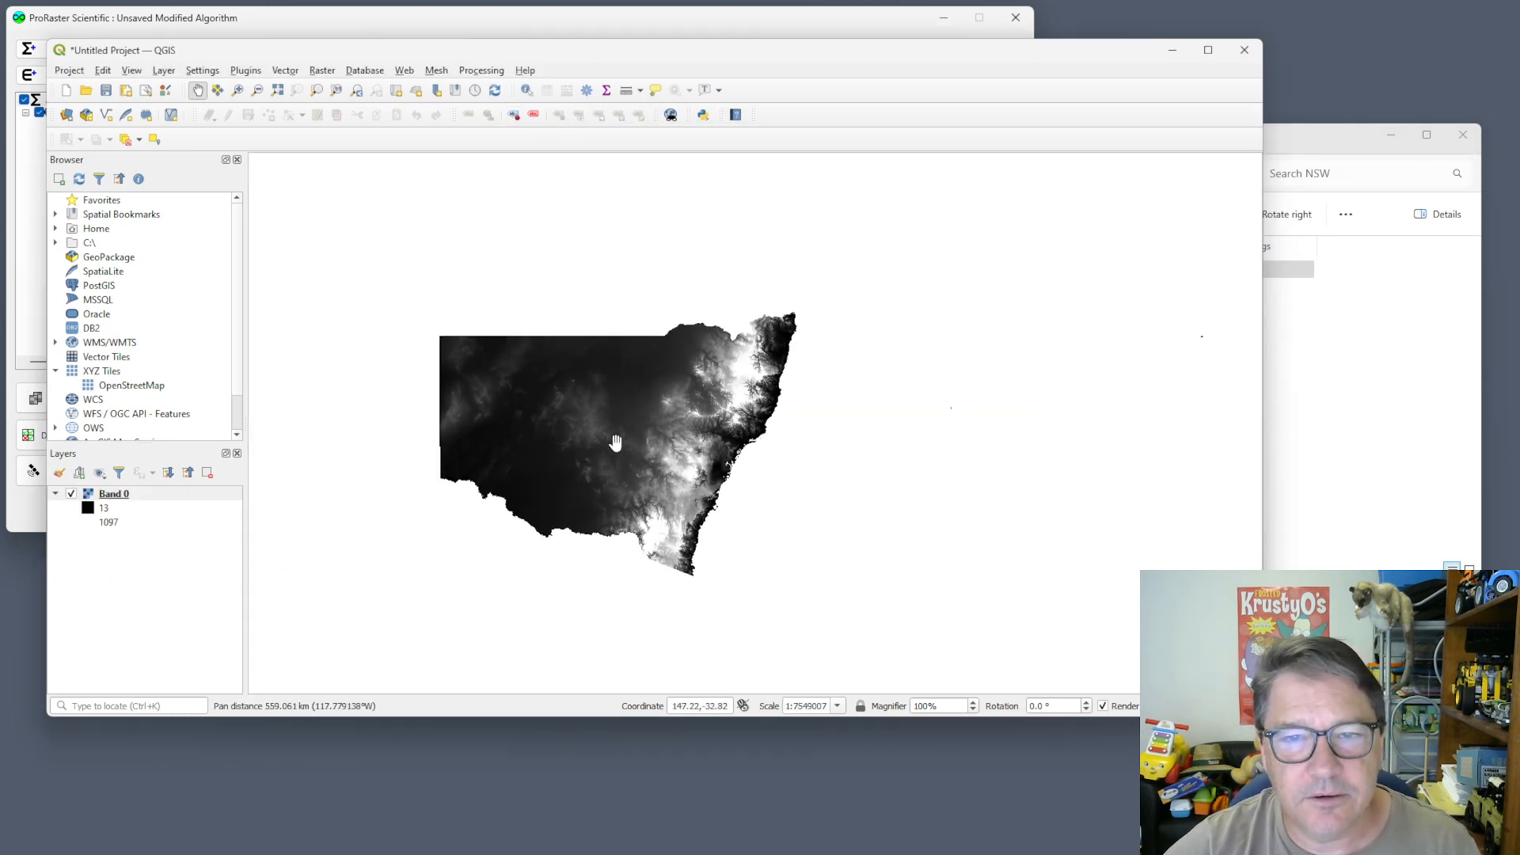
scroll(614, 437, "up", 3)
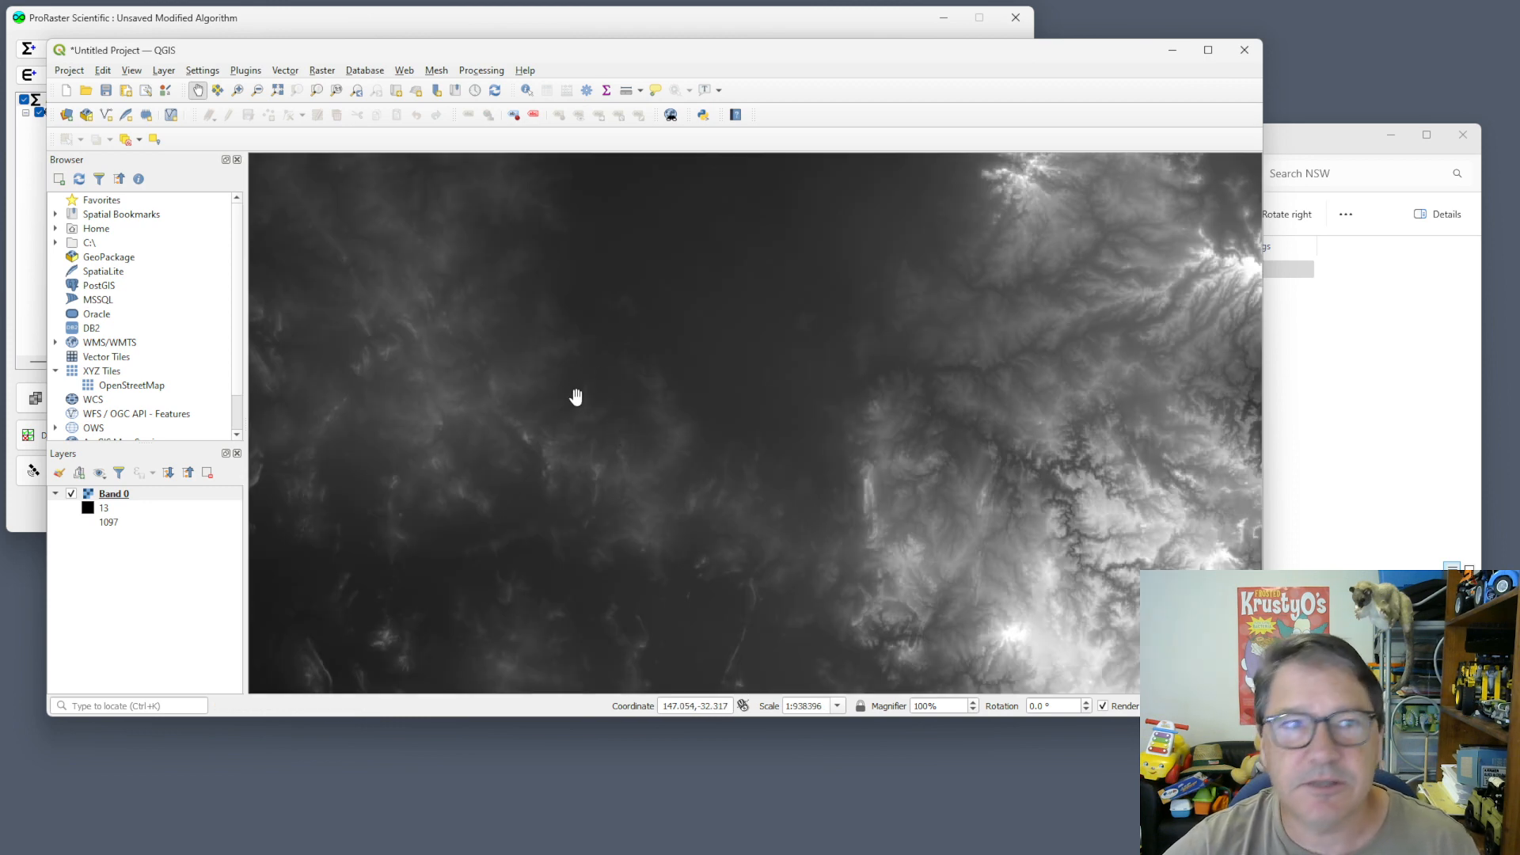